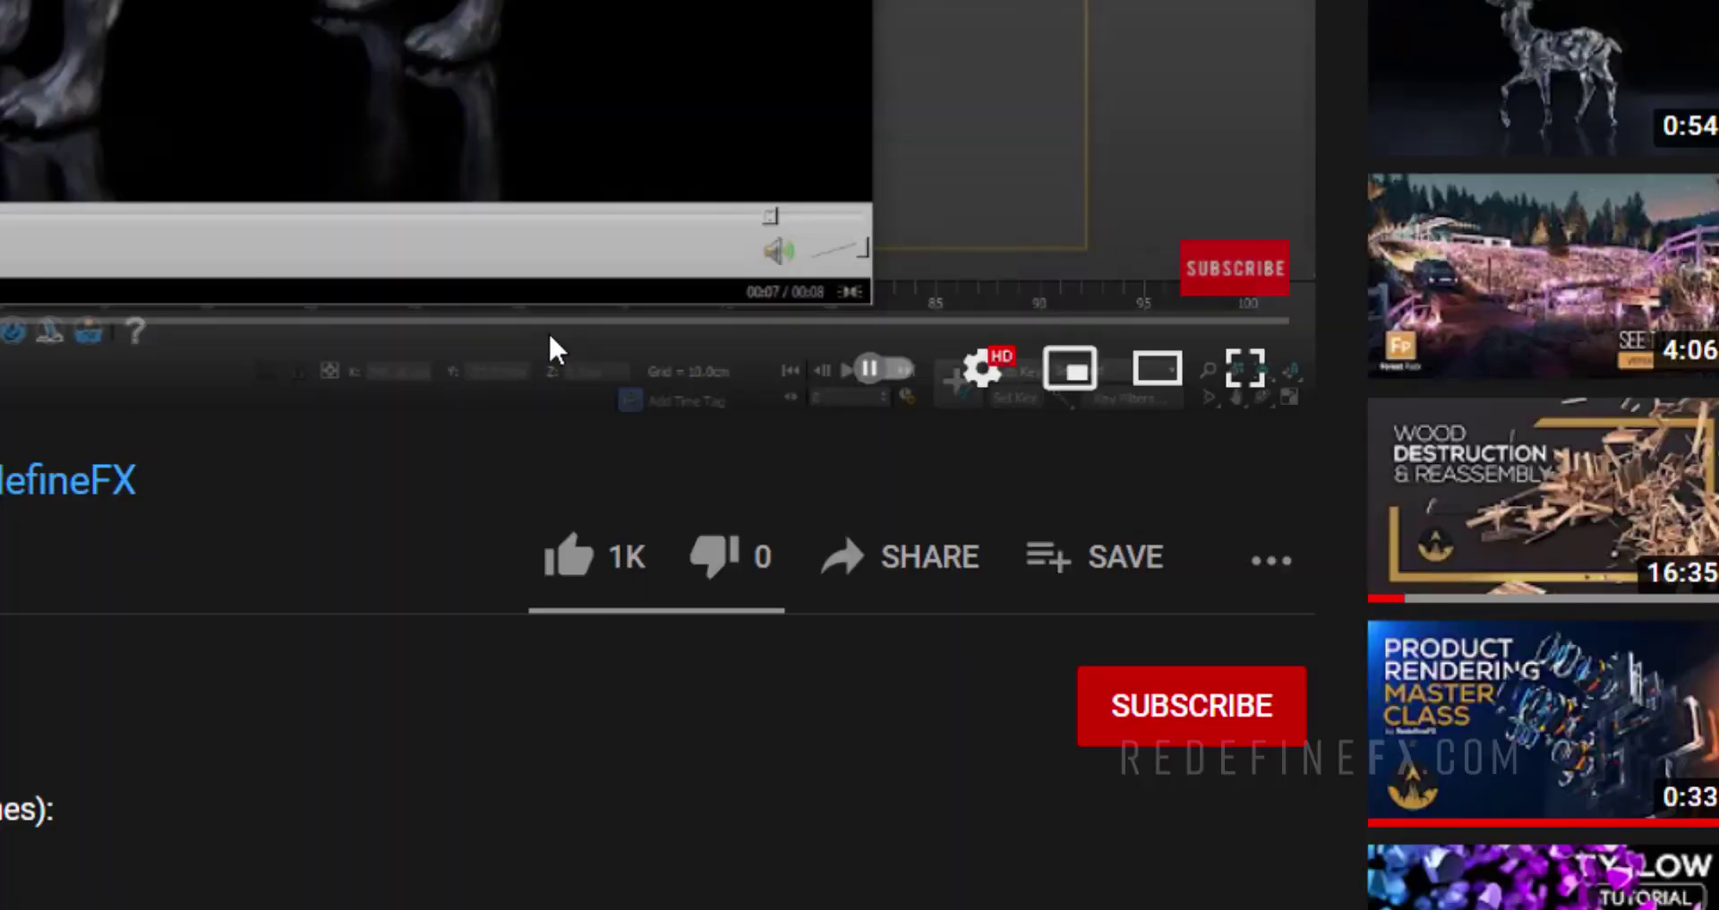
Like the tyFlow Nanotech Reveal video, subscribe to the RedefineFX channel and turn on all its notifications
scroll(376, 744, "down", 2)
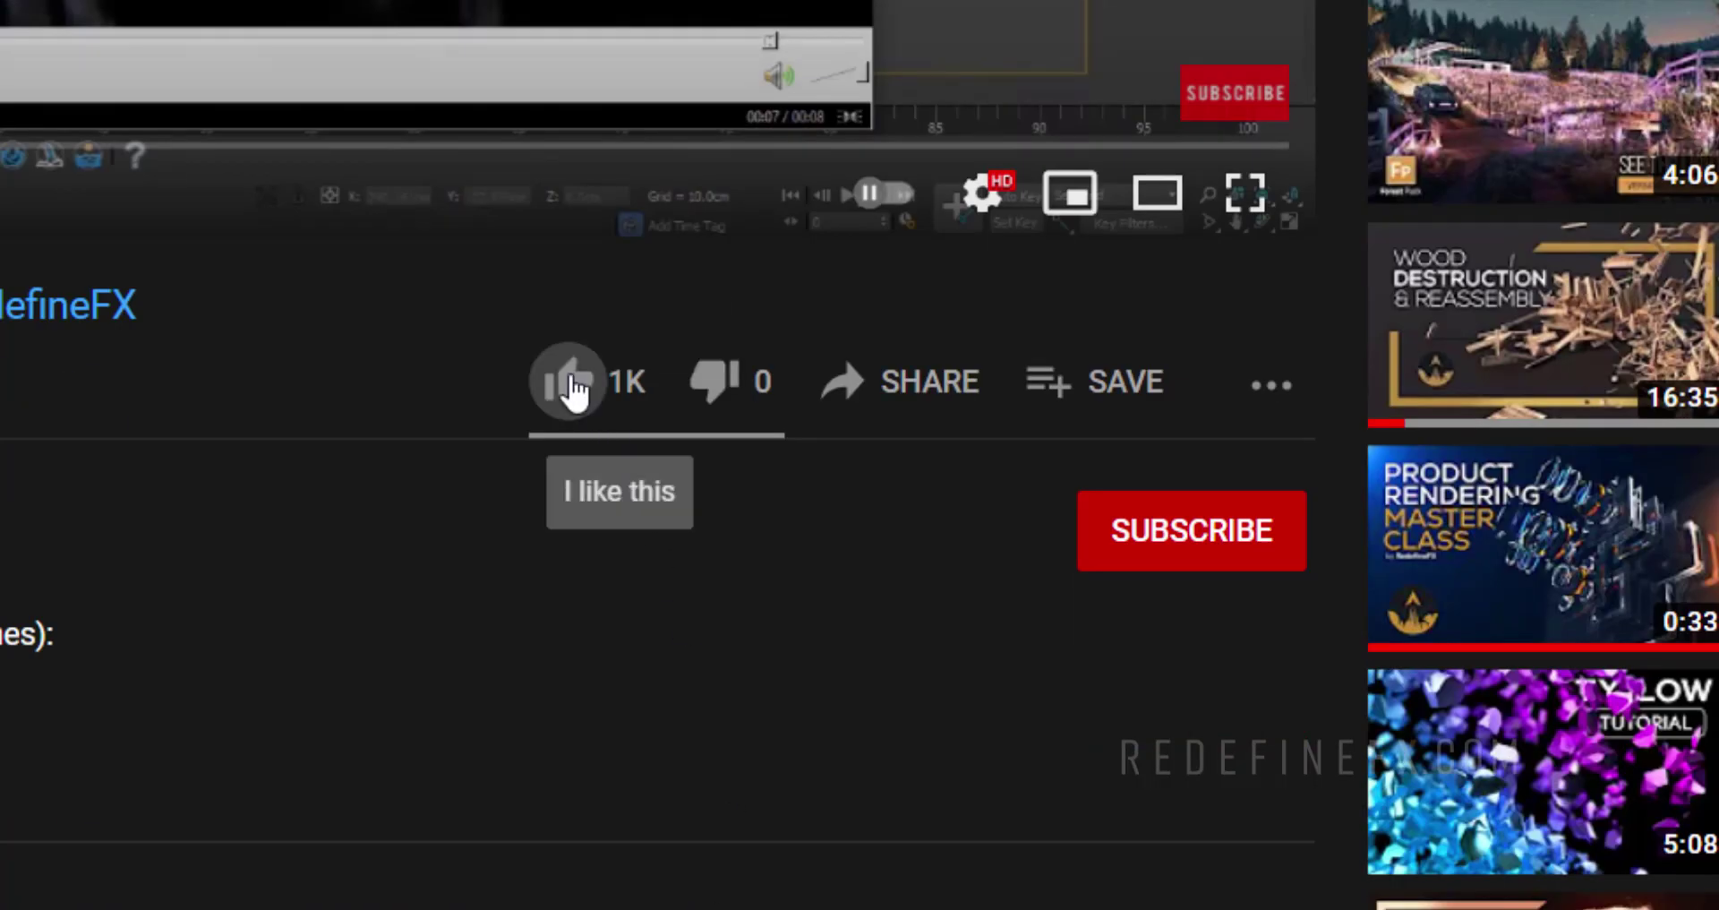
left_click(569, 381)
left_click(1162, 528)
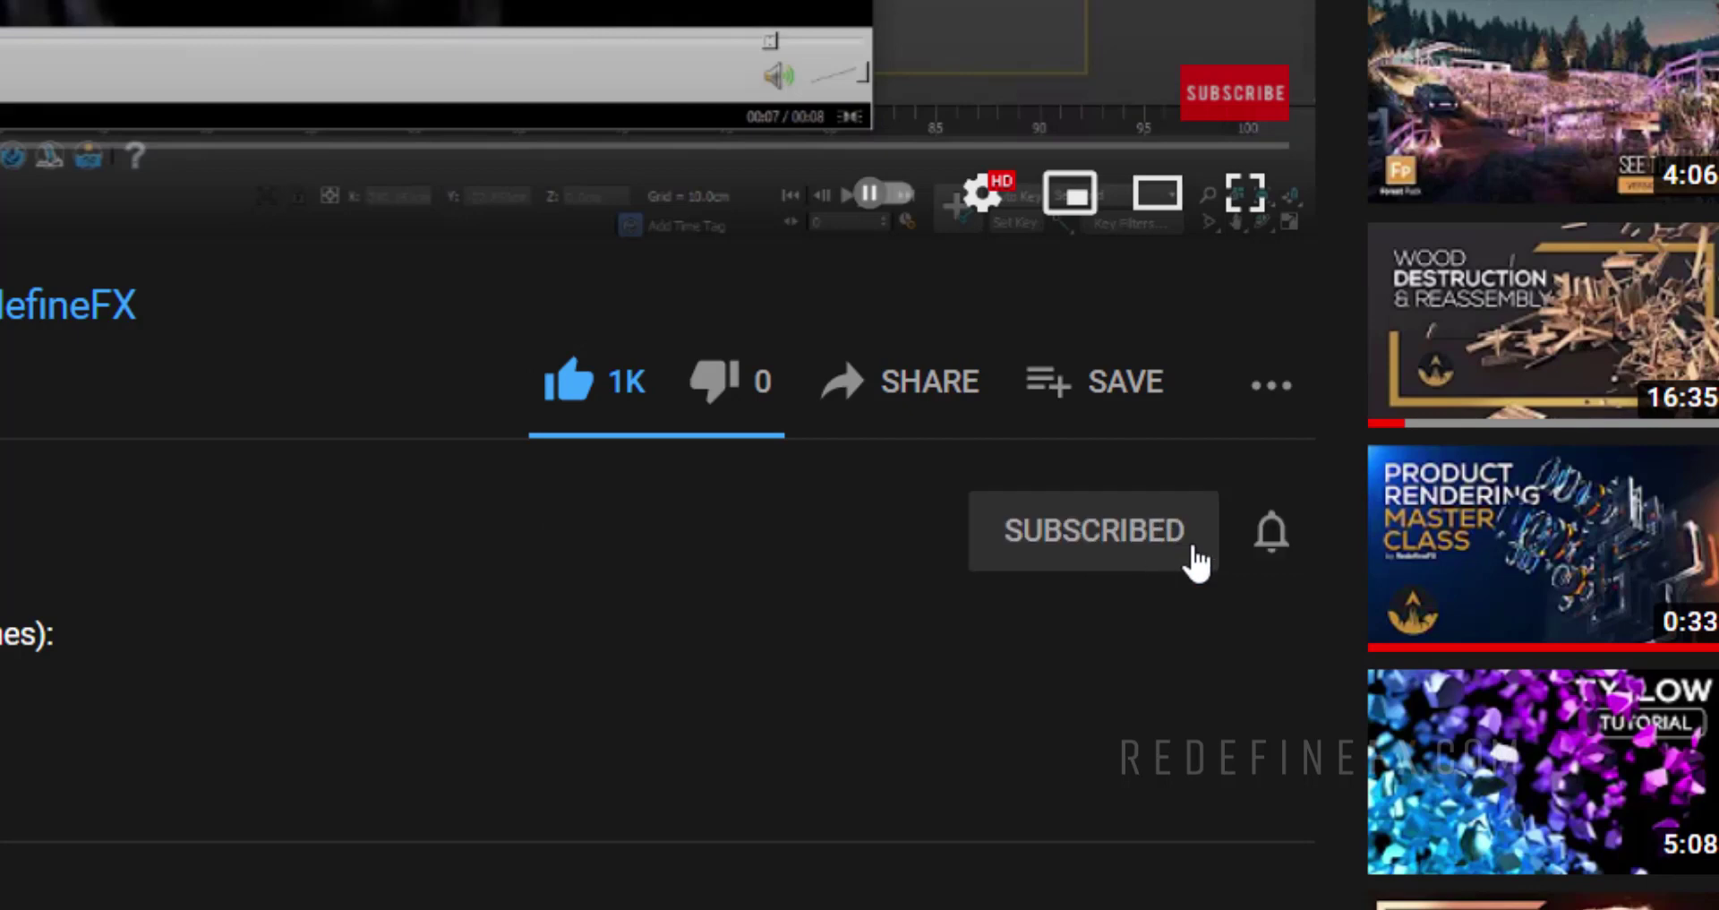
left_click(1270, 532)
left_click(1364, 632)
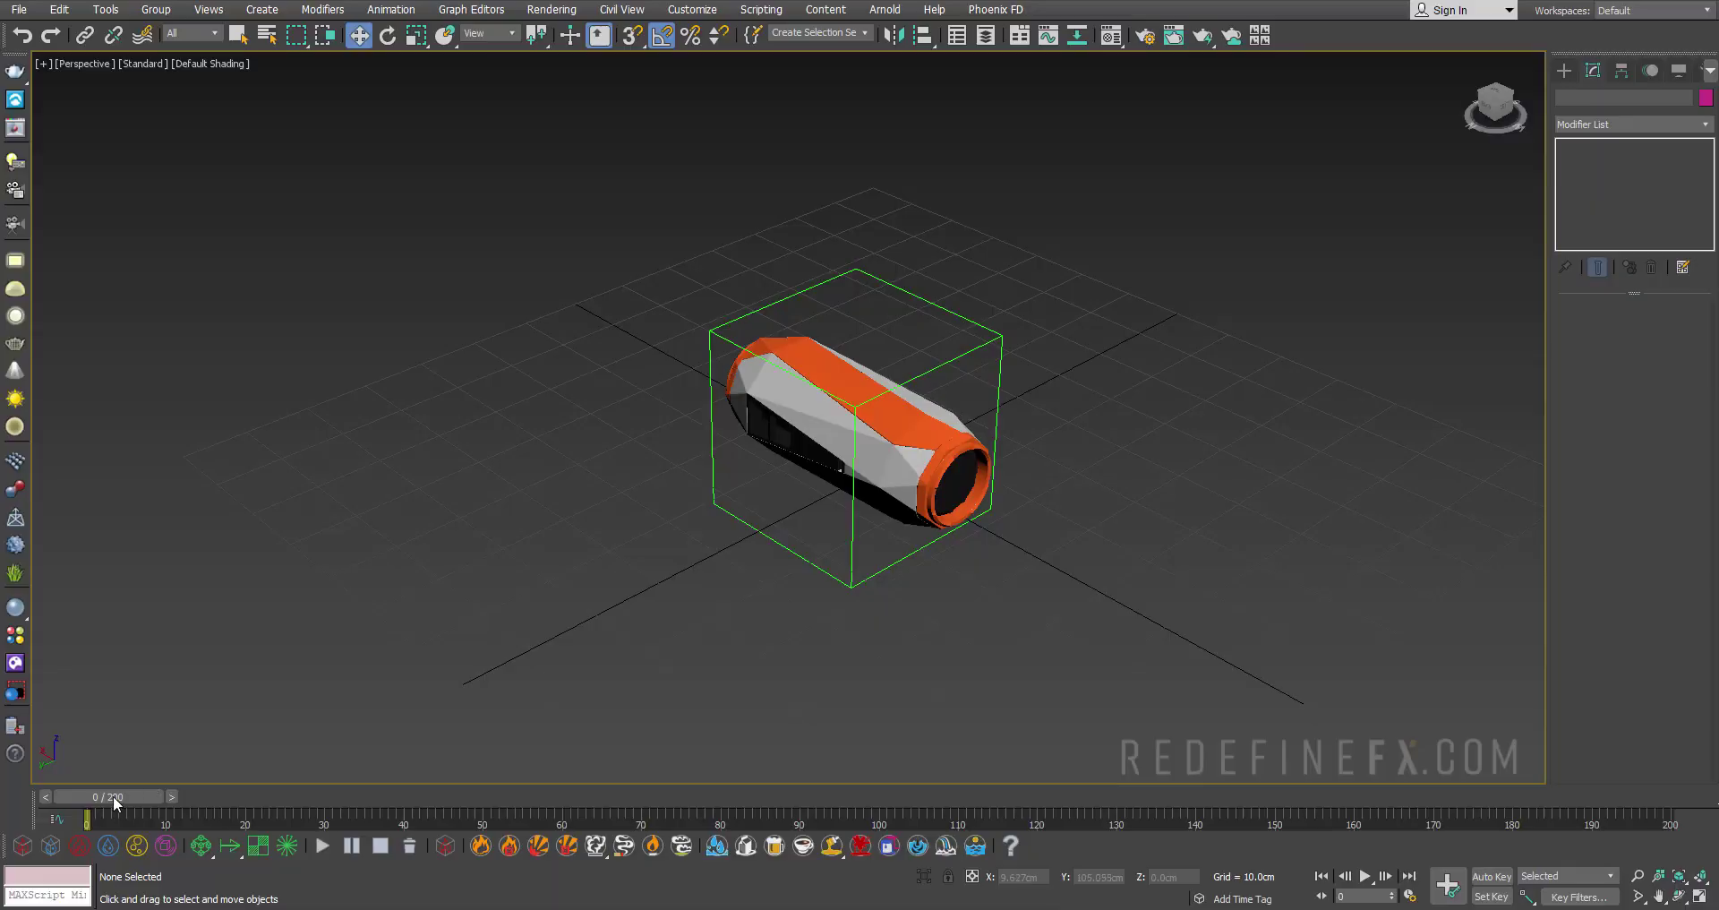
Create a Phoenix FD liquid simulator about 146 × 250 × 22 cm around the speaker and set its cell size to 0.4 cm
left_click_drag(113, 795, 107, 852)
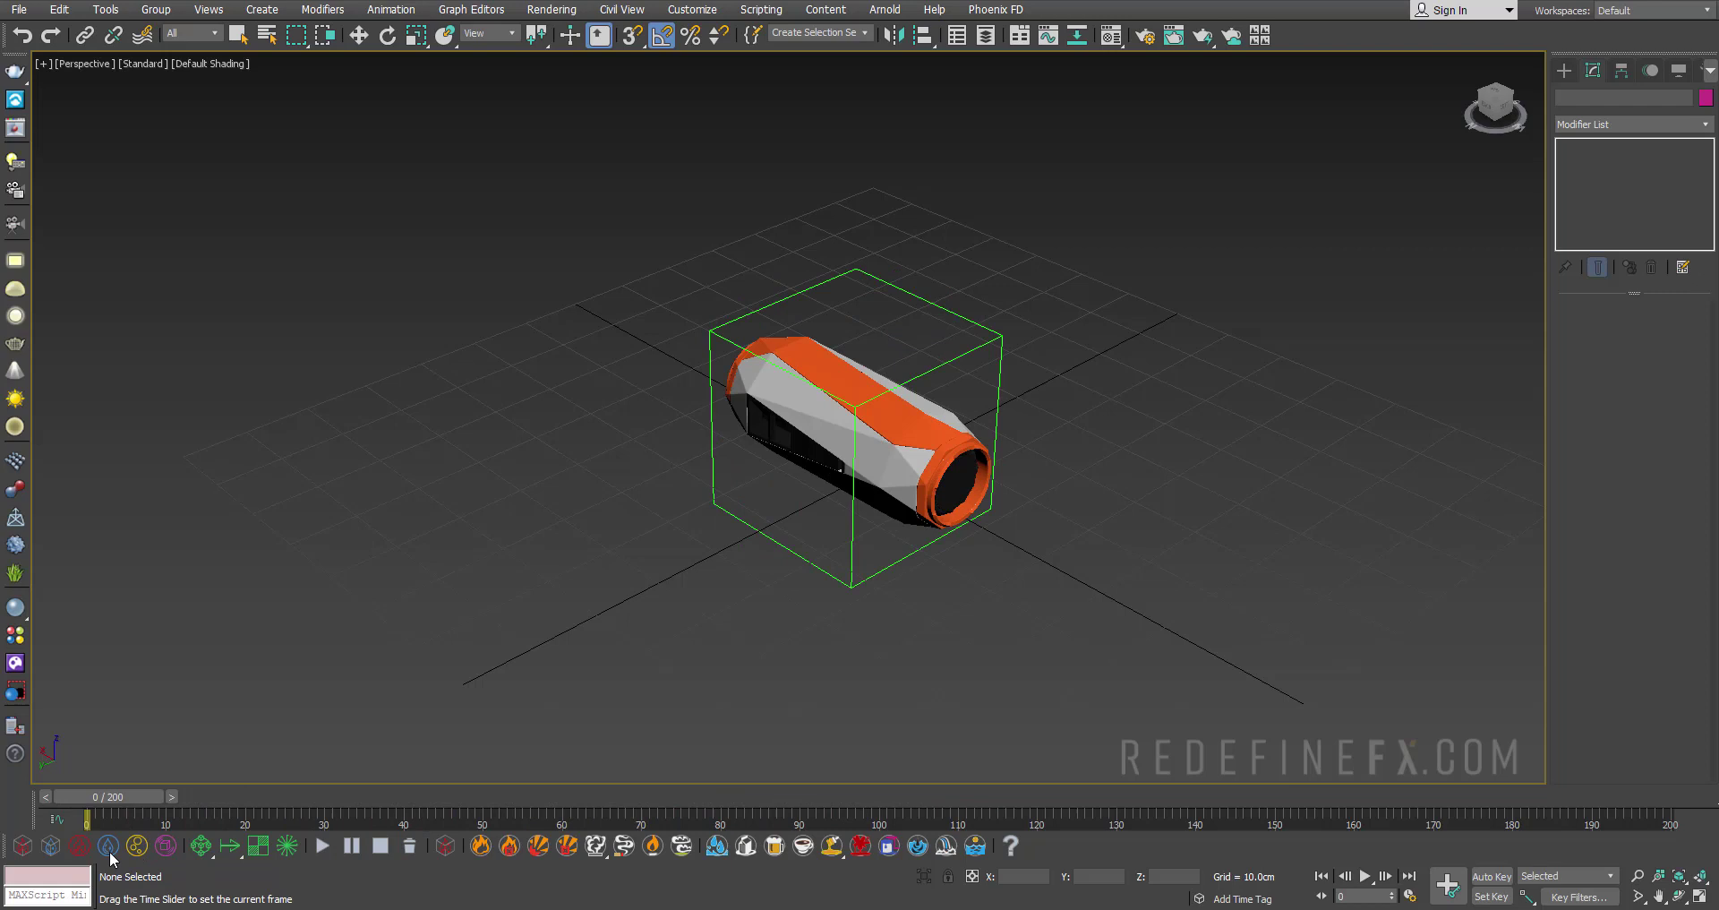
key("w")
scroll(932, 335, "down", 5)
middle_click_drag(934, 339, 571, 702, "alt")
left_click(107, 845)
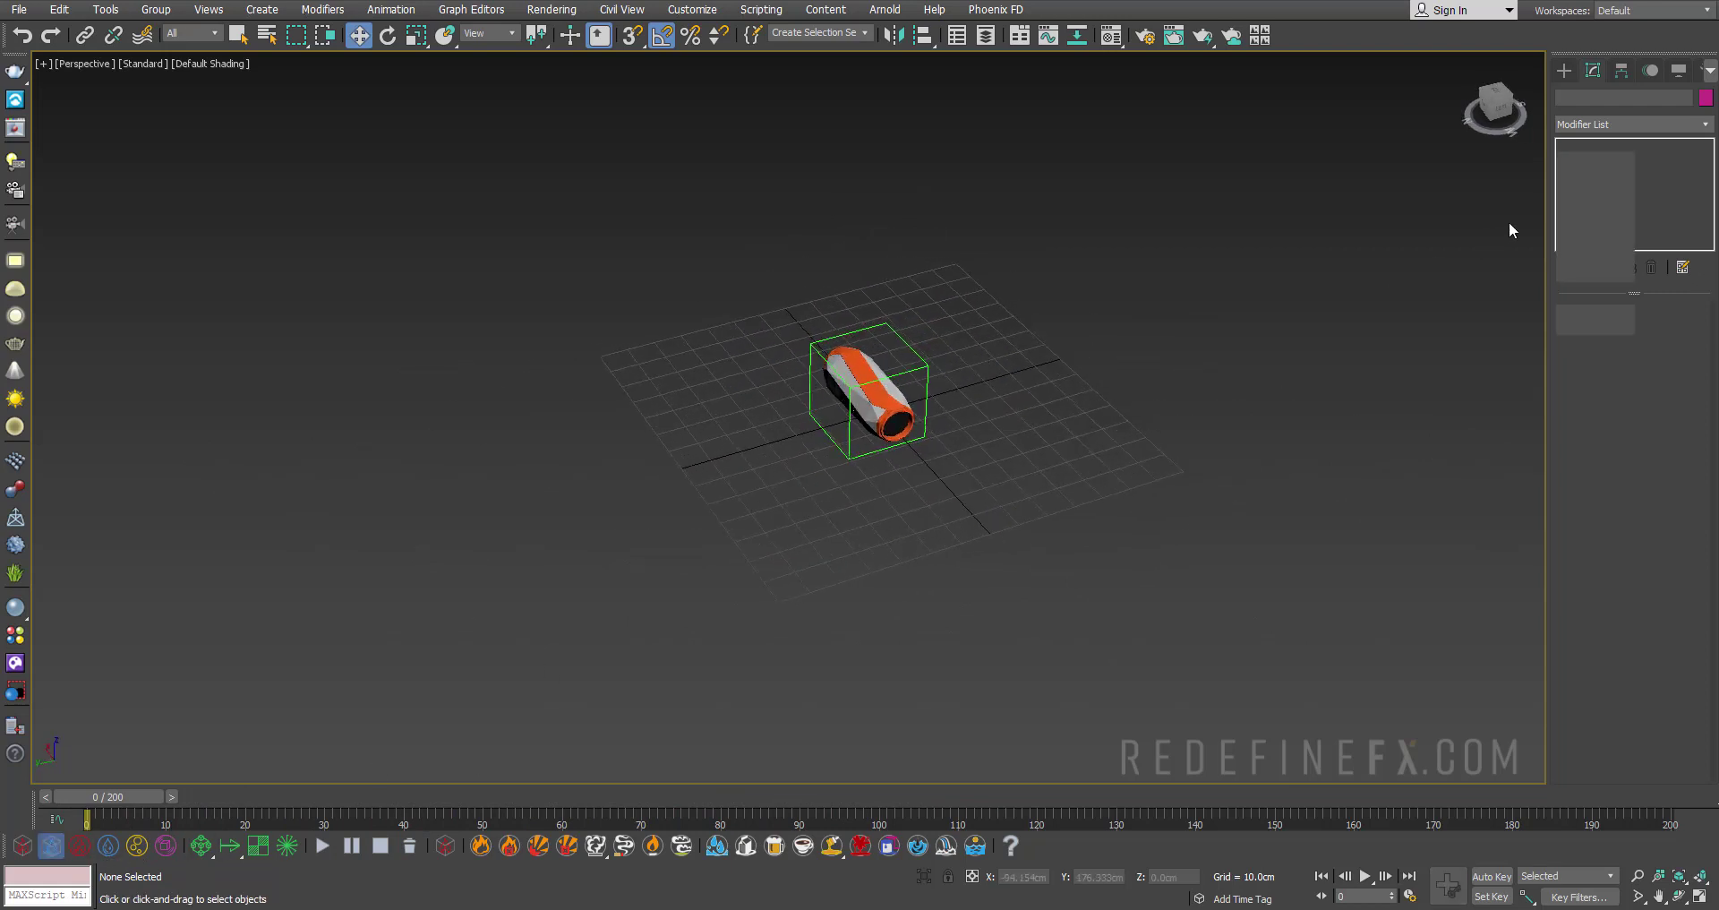
left_click_drag(1046, 231, 559, 678)
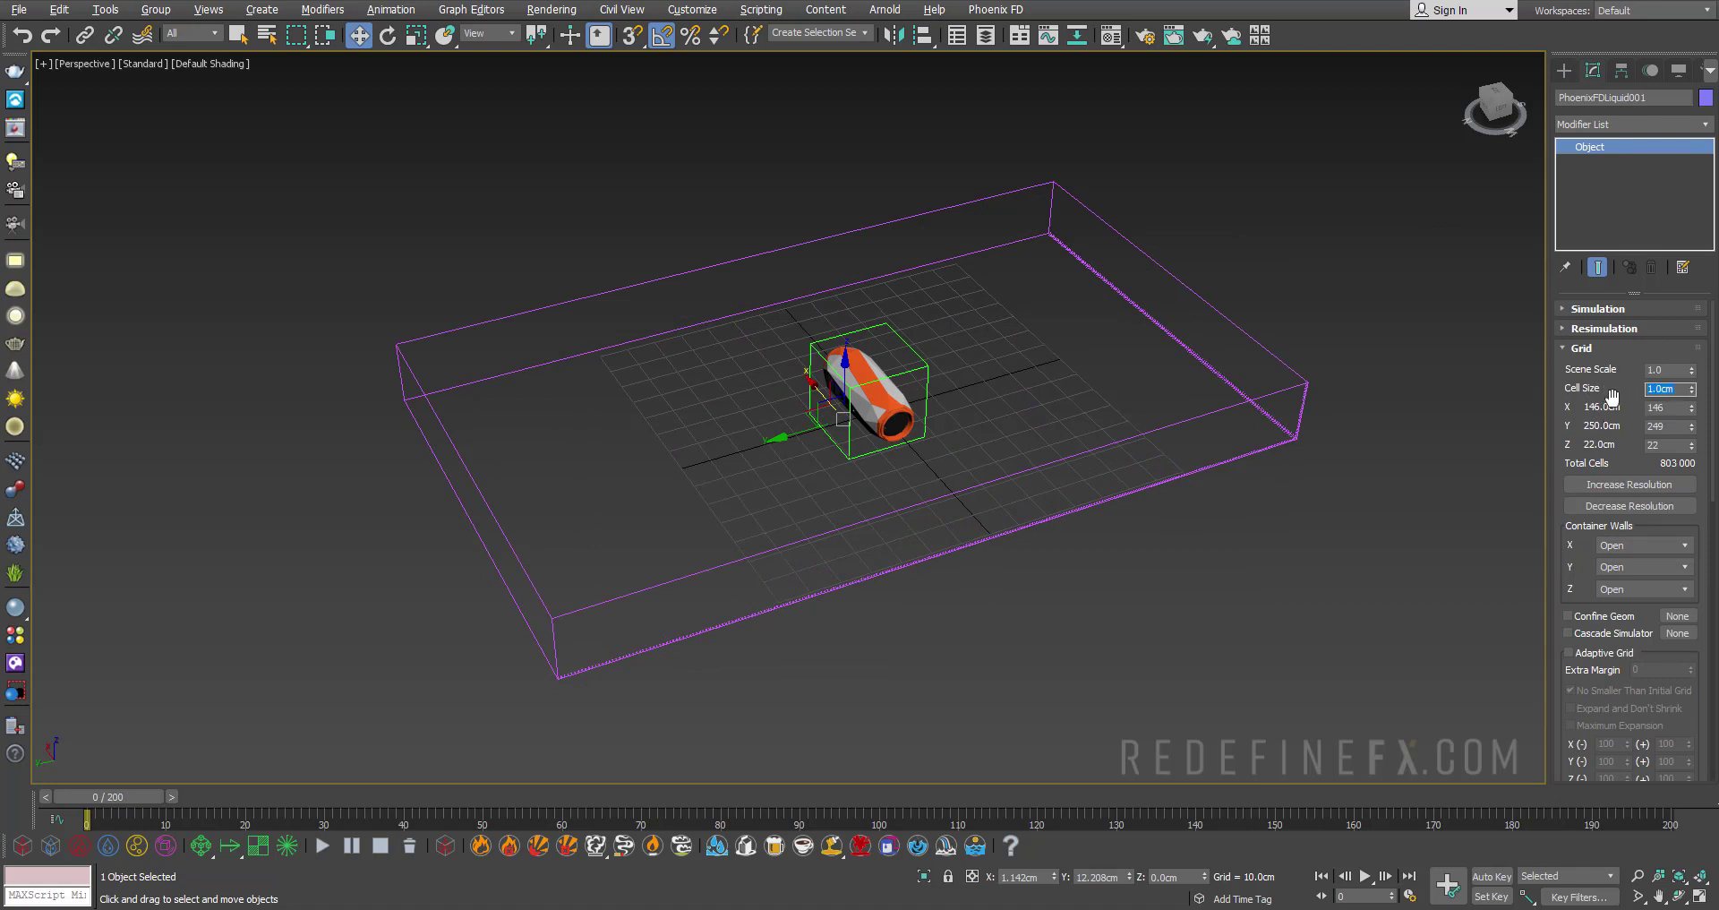
type("0.4")
key("Return")
Switch to the video player and review the speaker's water ripples in caustics.mp4 from about three seconds in
key("alt+Tab")
left_click(851, 309)
left_click(529, 700)
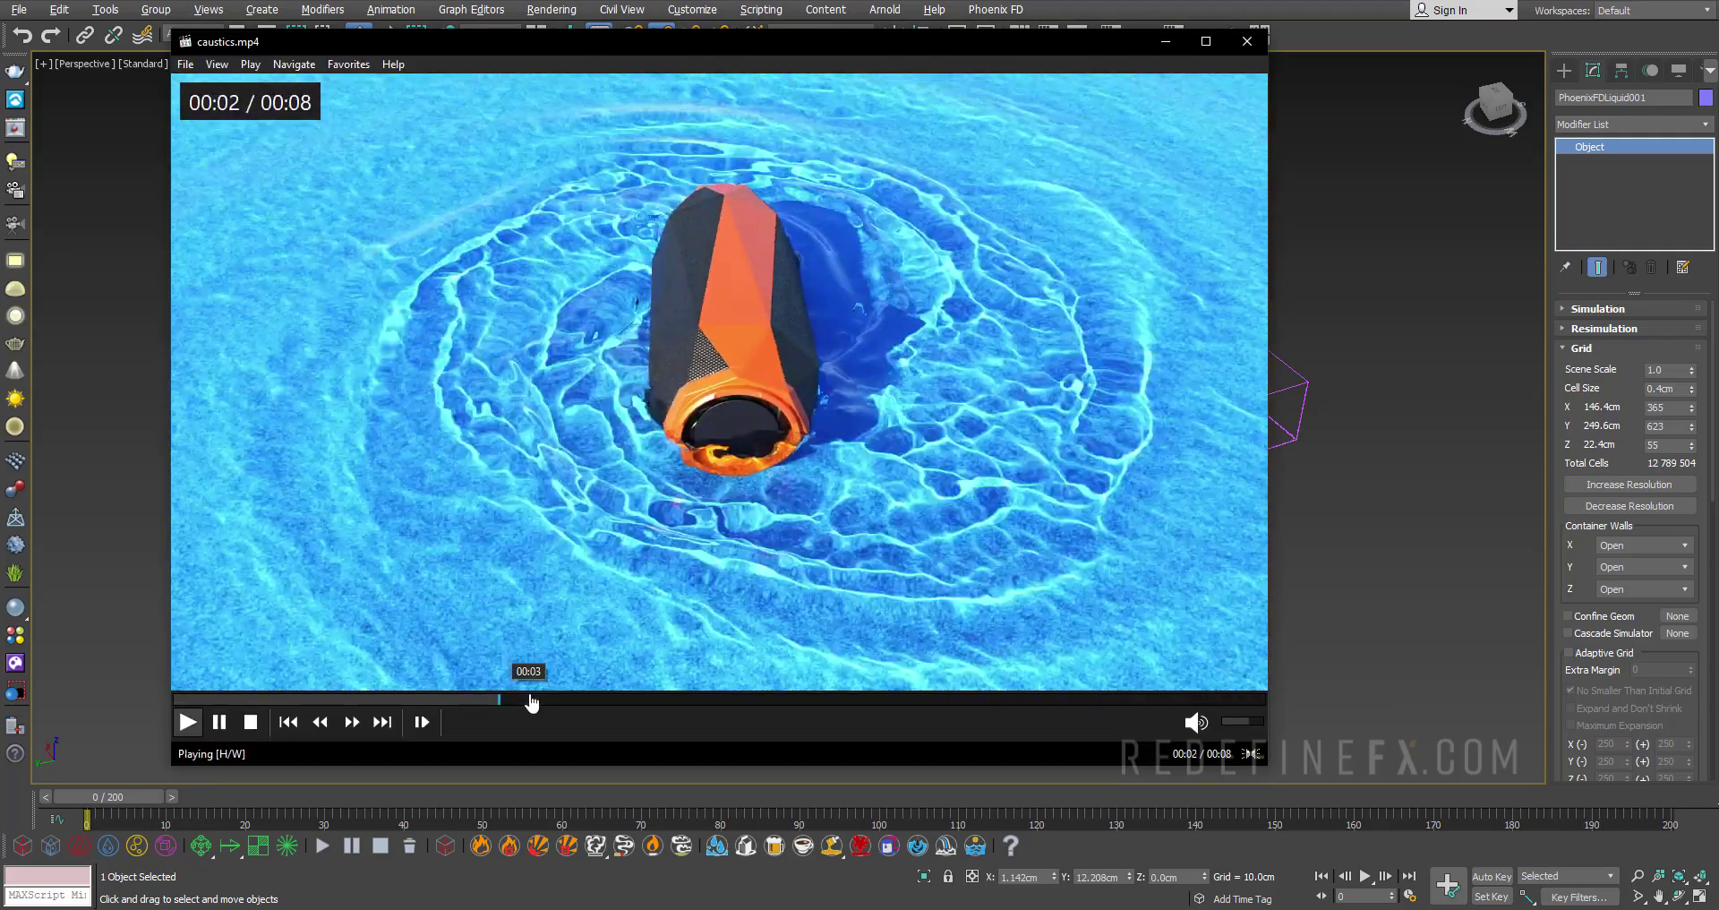
left_click(1023, 89)
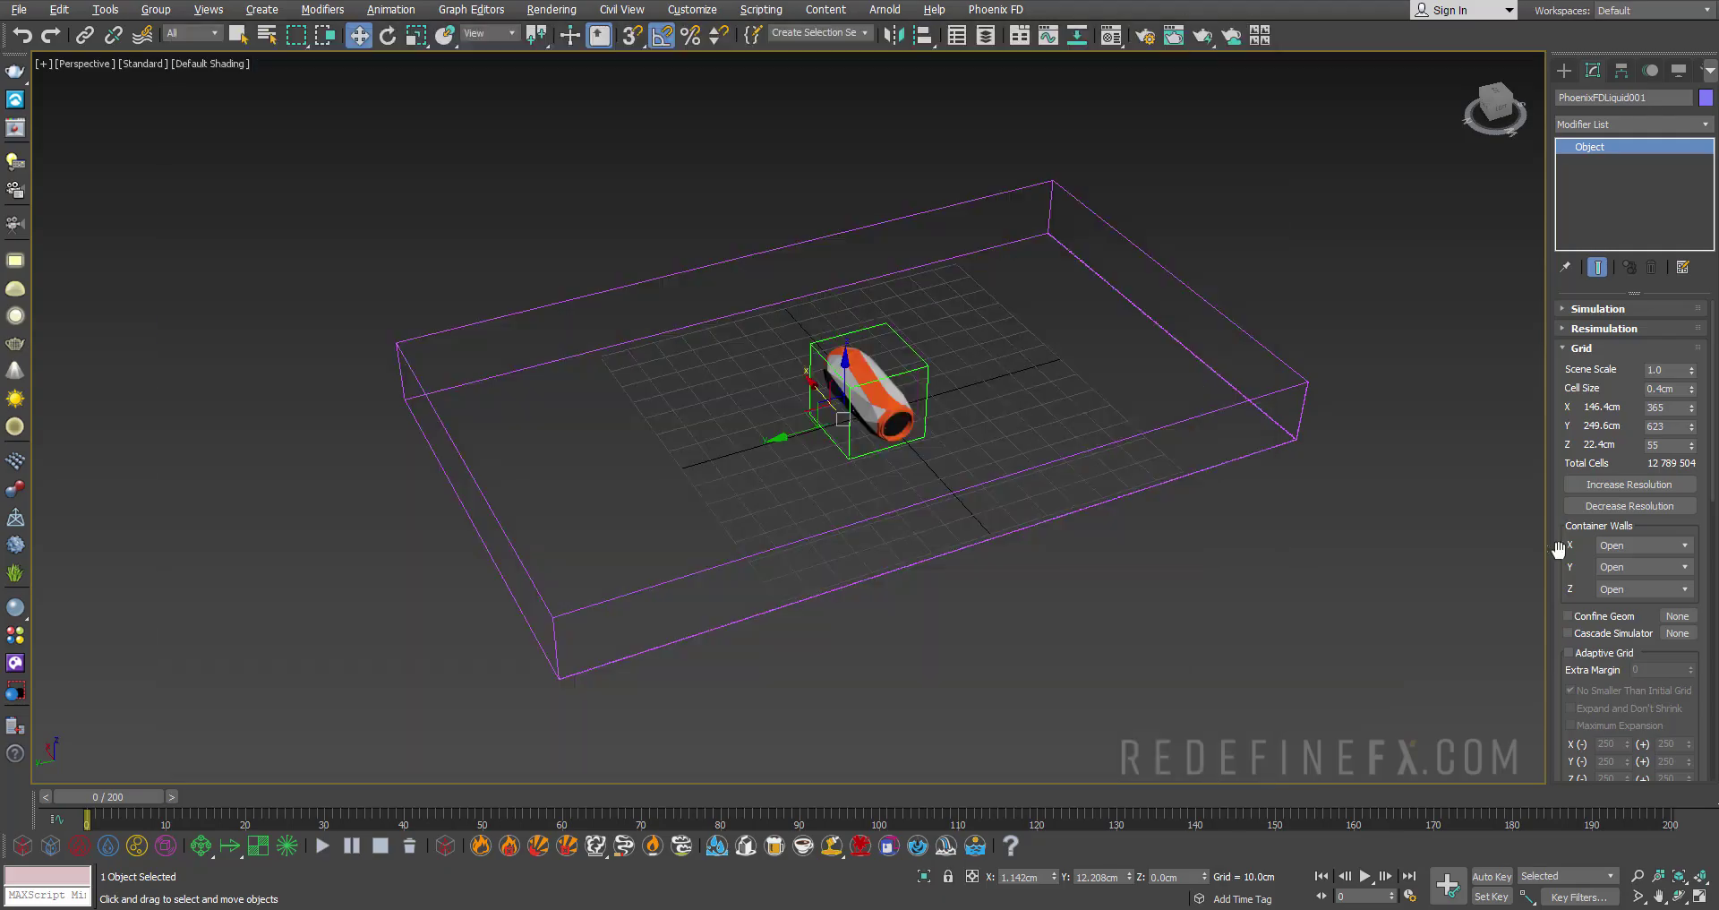
Set the liquid simulator's container walls to Jammed both on the X, Y and Z axes
scroll(1611, 546, "down", 2)
left_click(1643, 478)
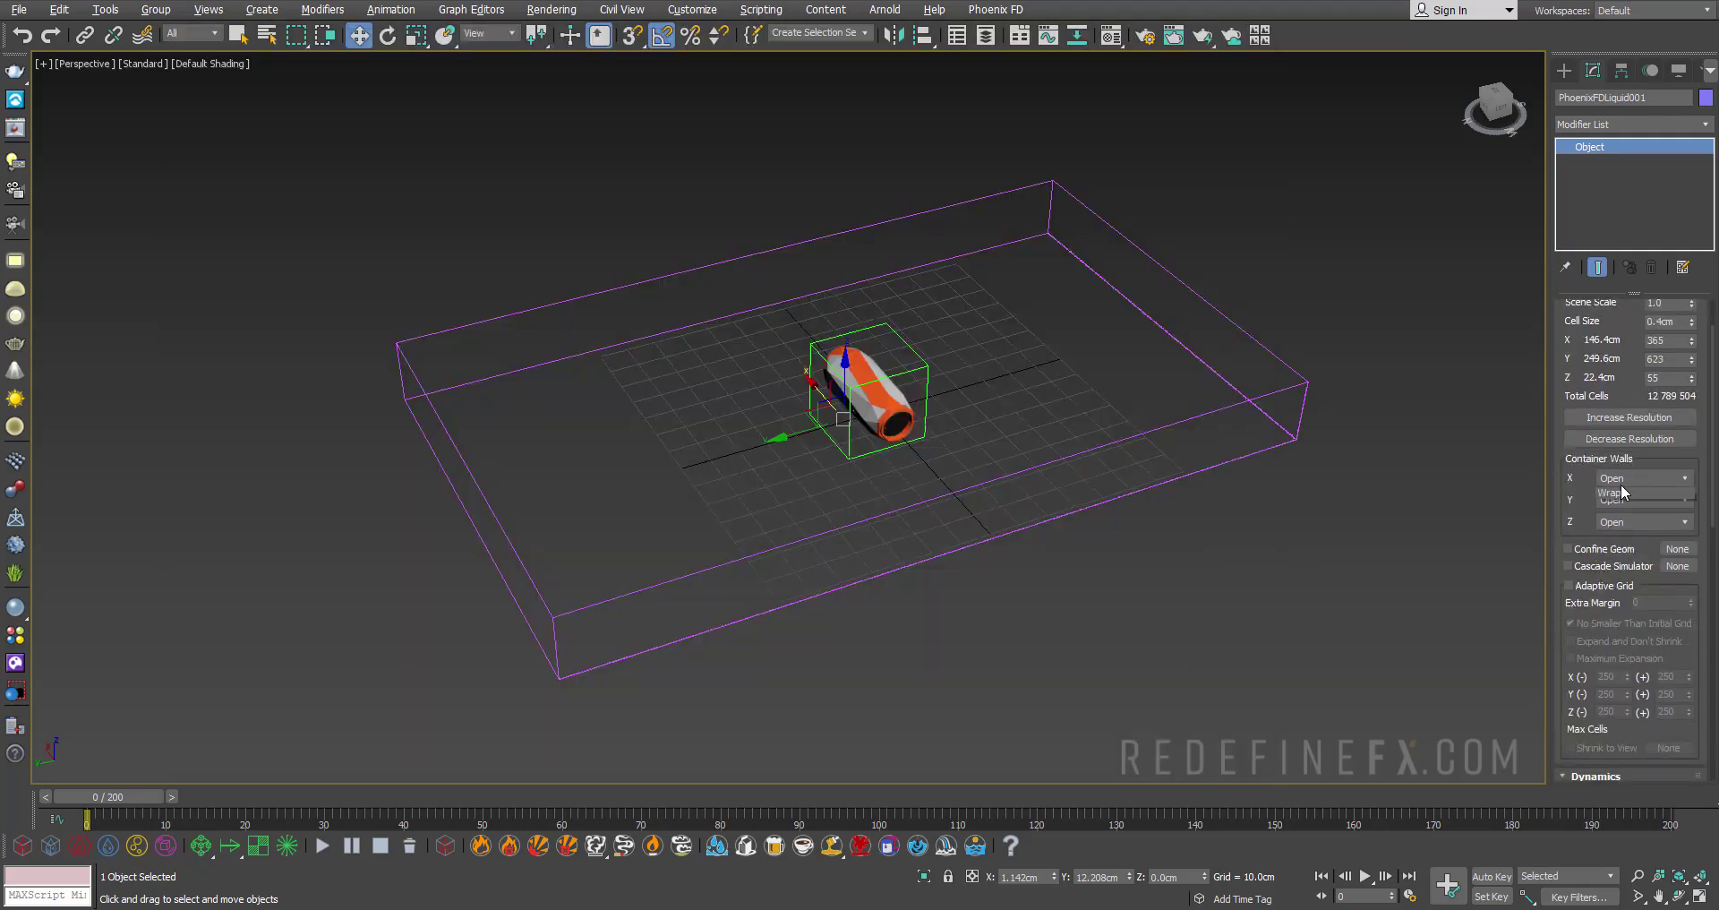
left_click(1644, 529)
left_click(1638, 502)
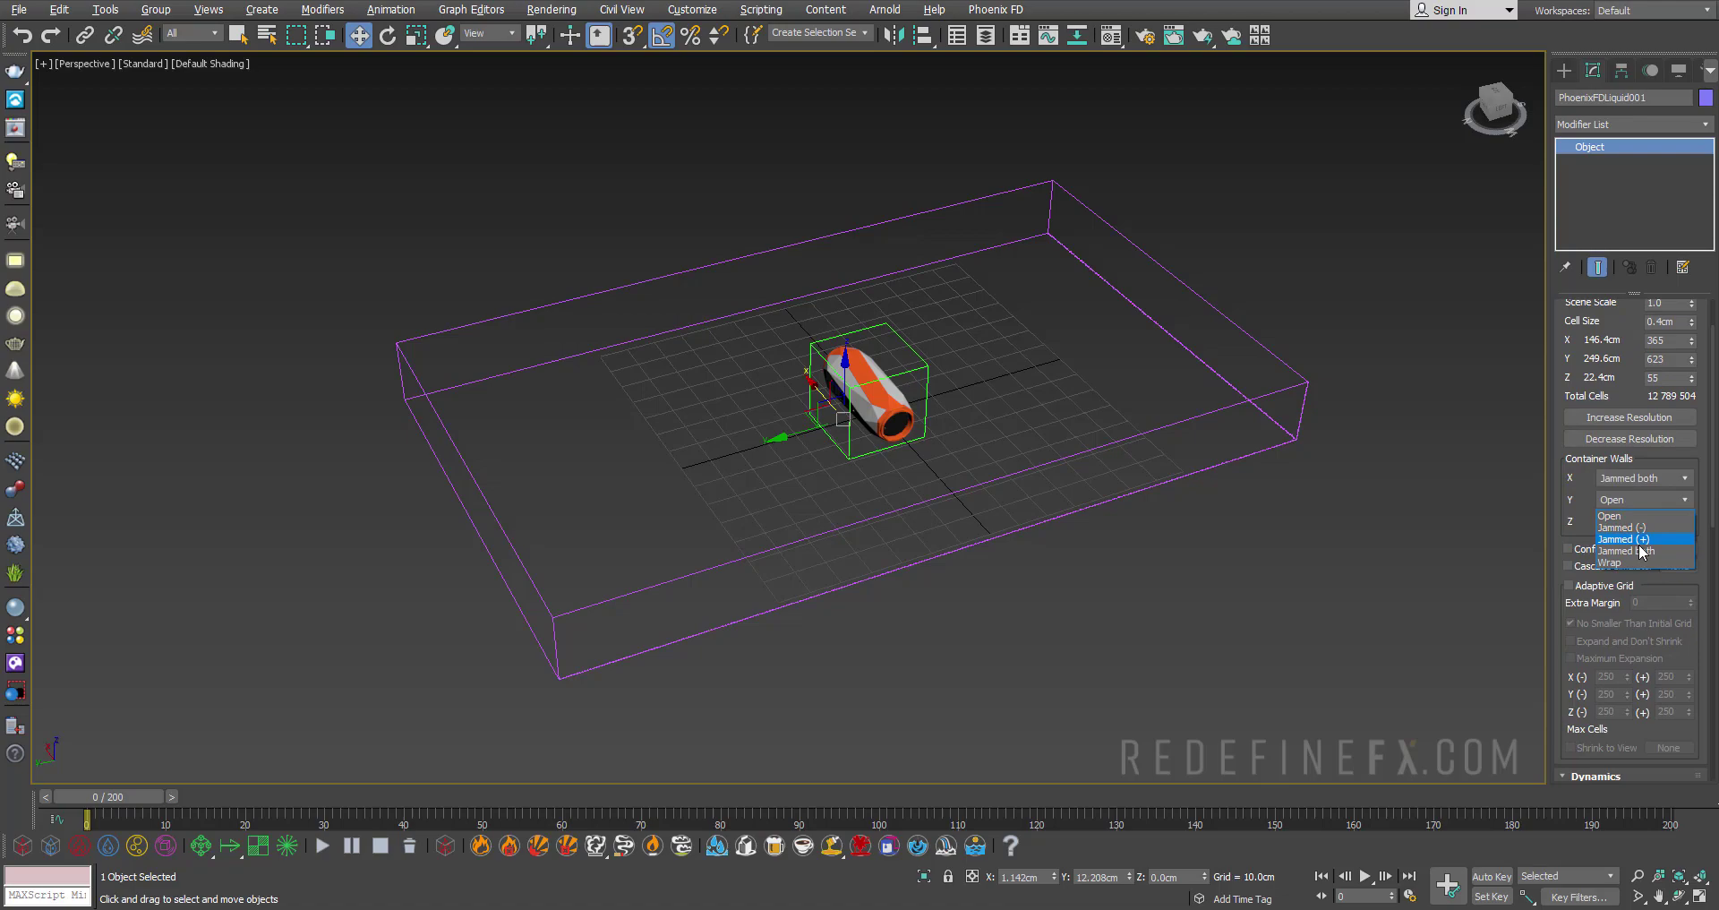
left_click(1639, 550)
left_click(1644, 500)
left_click(1643, 539)
left_click(1644, 521)
left_click(1644, 561)
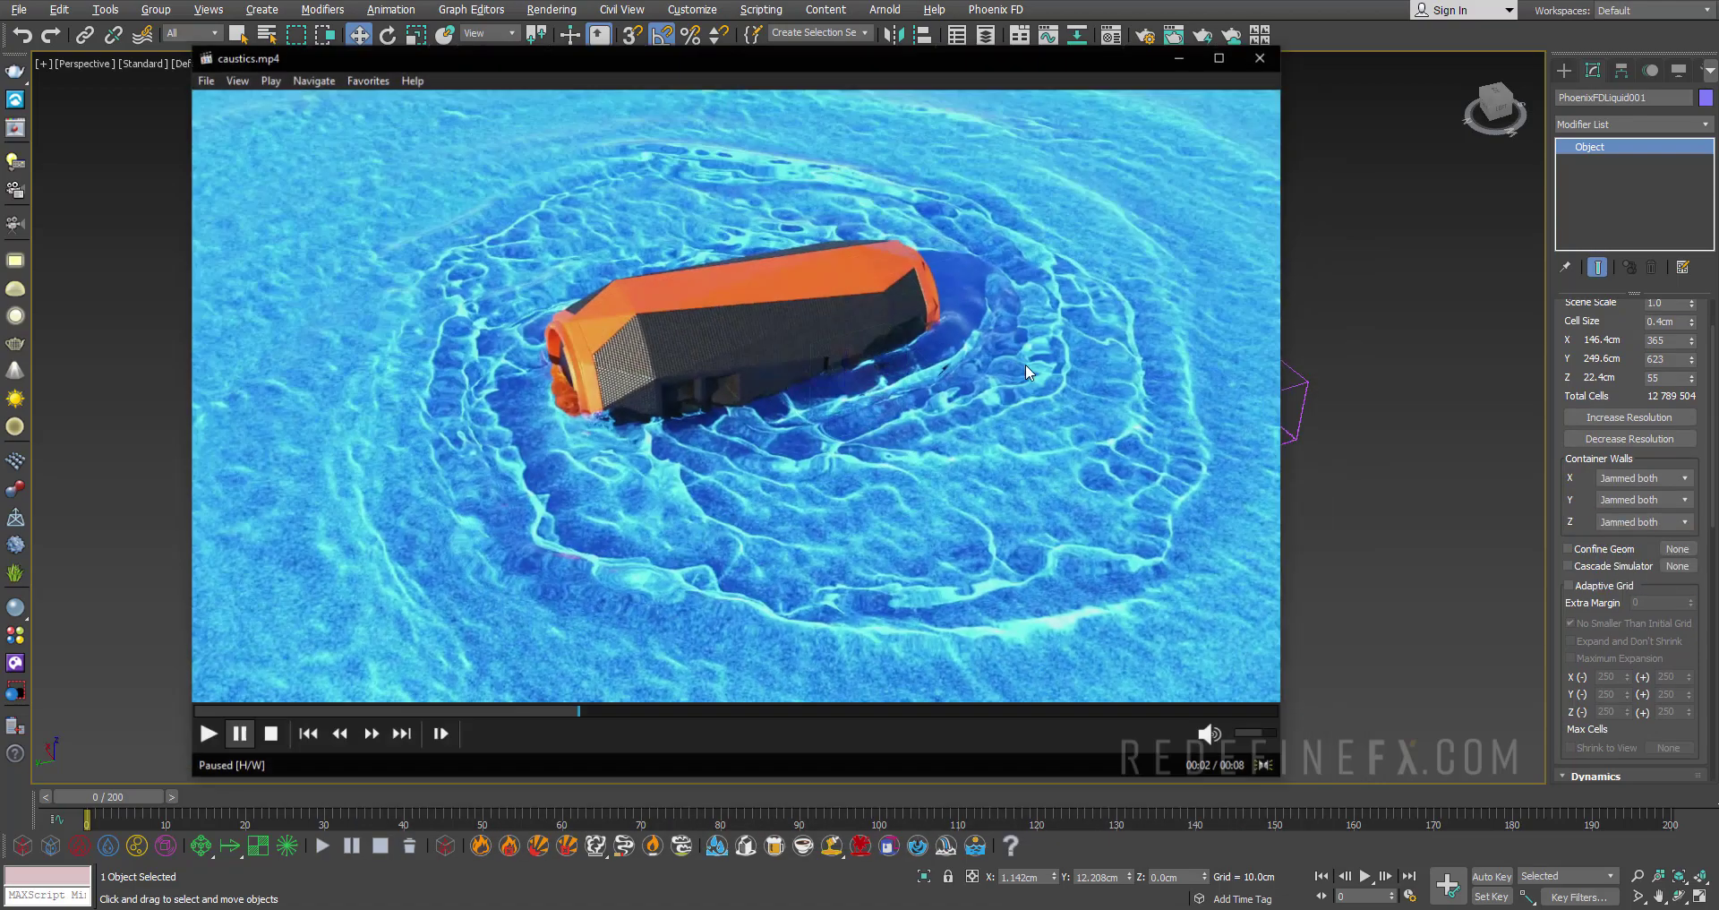
Enable Initial Fill Up at 35% for the liquid simulator and inspect the container's height around the speaker
key("space")
key("space")
left_click(1171, 39)
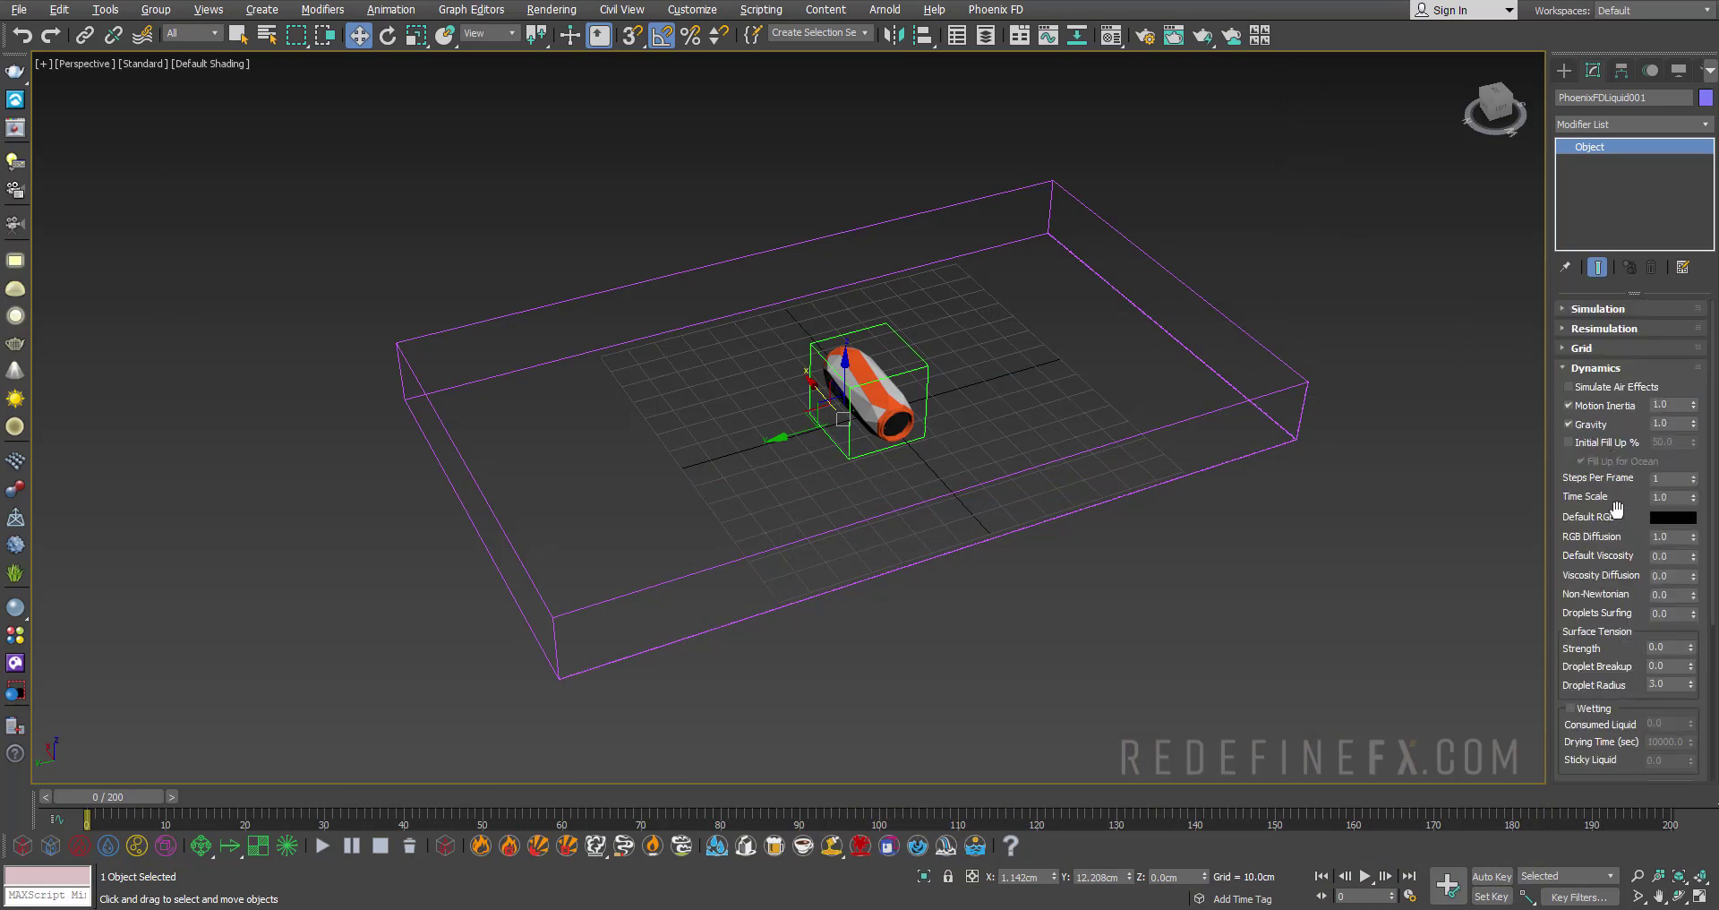
left_click(1583, 442)
type("35")
key("Return")
middle_click_drag(795, 458, 528, 416, "alt")
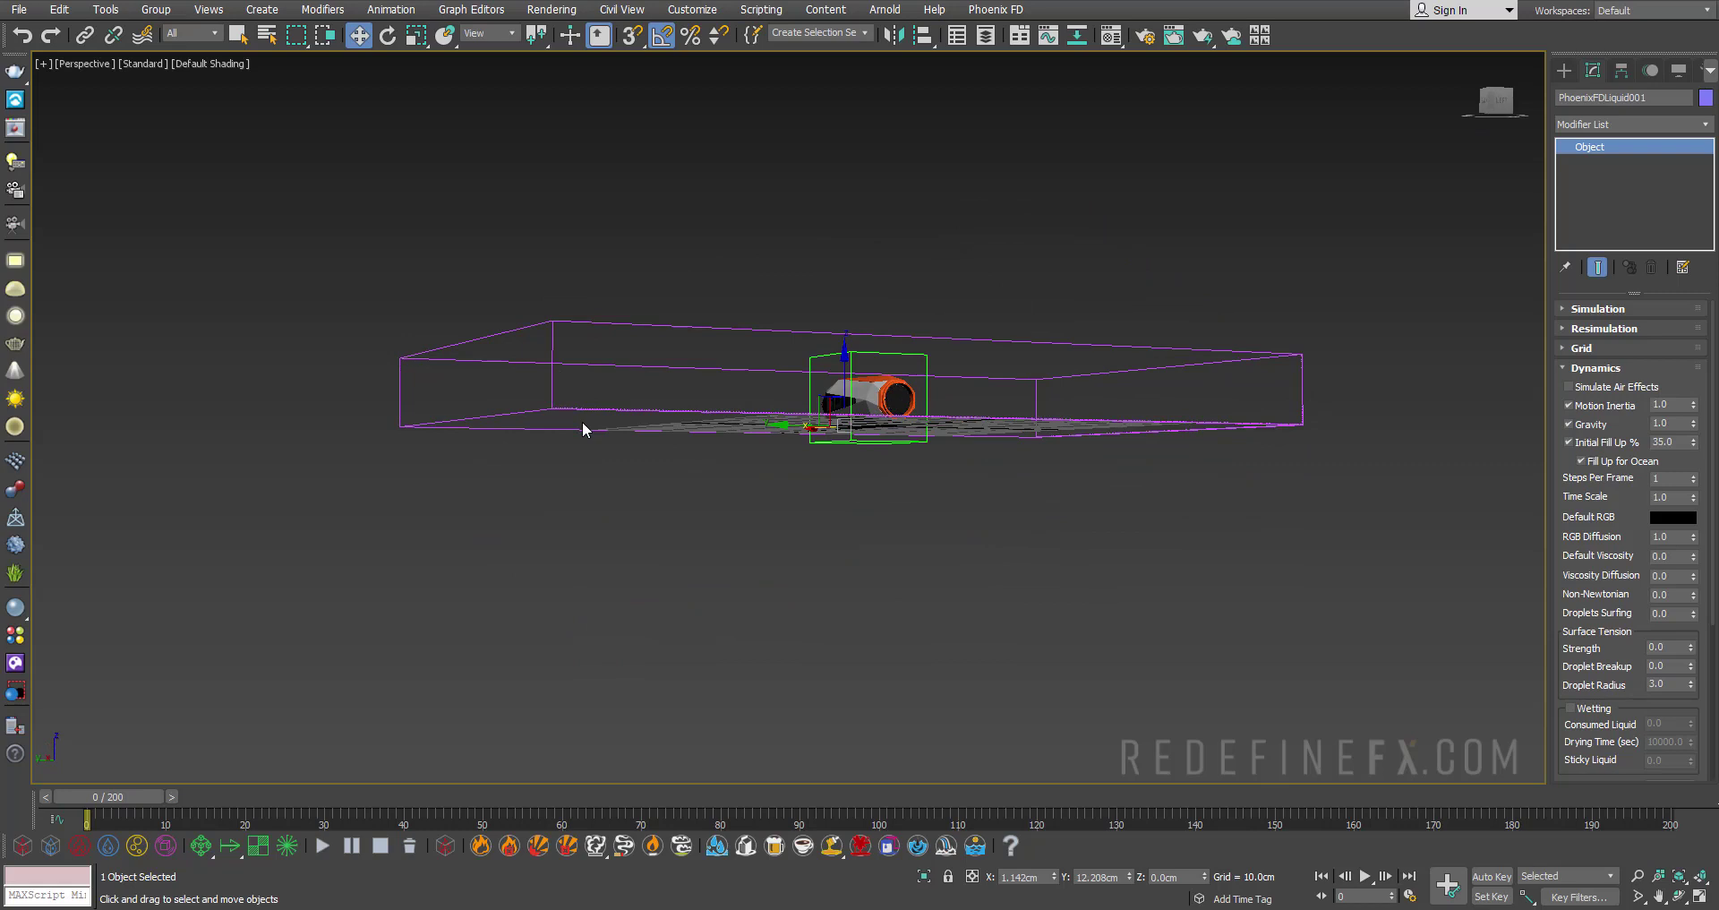
scroll(554, 431, "up", 3)
middle_click_drag(562, 362, 555, 365, "alt")
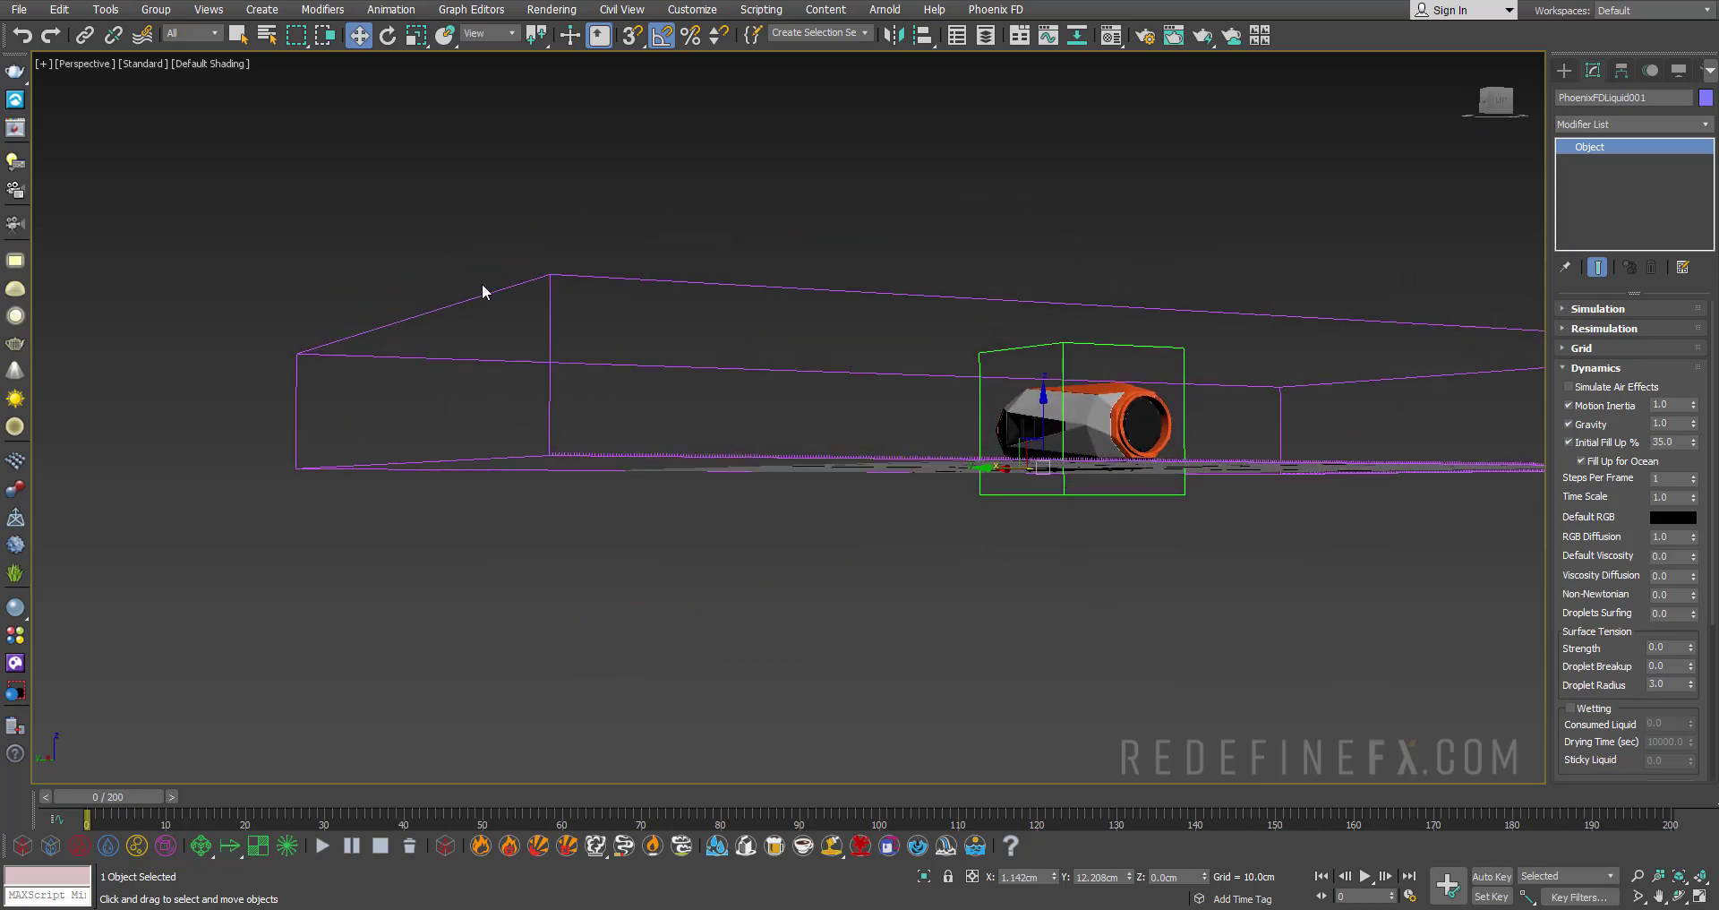
middle_click_drag(595, 349, 598, 351, "alt")
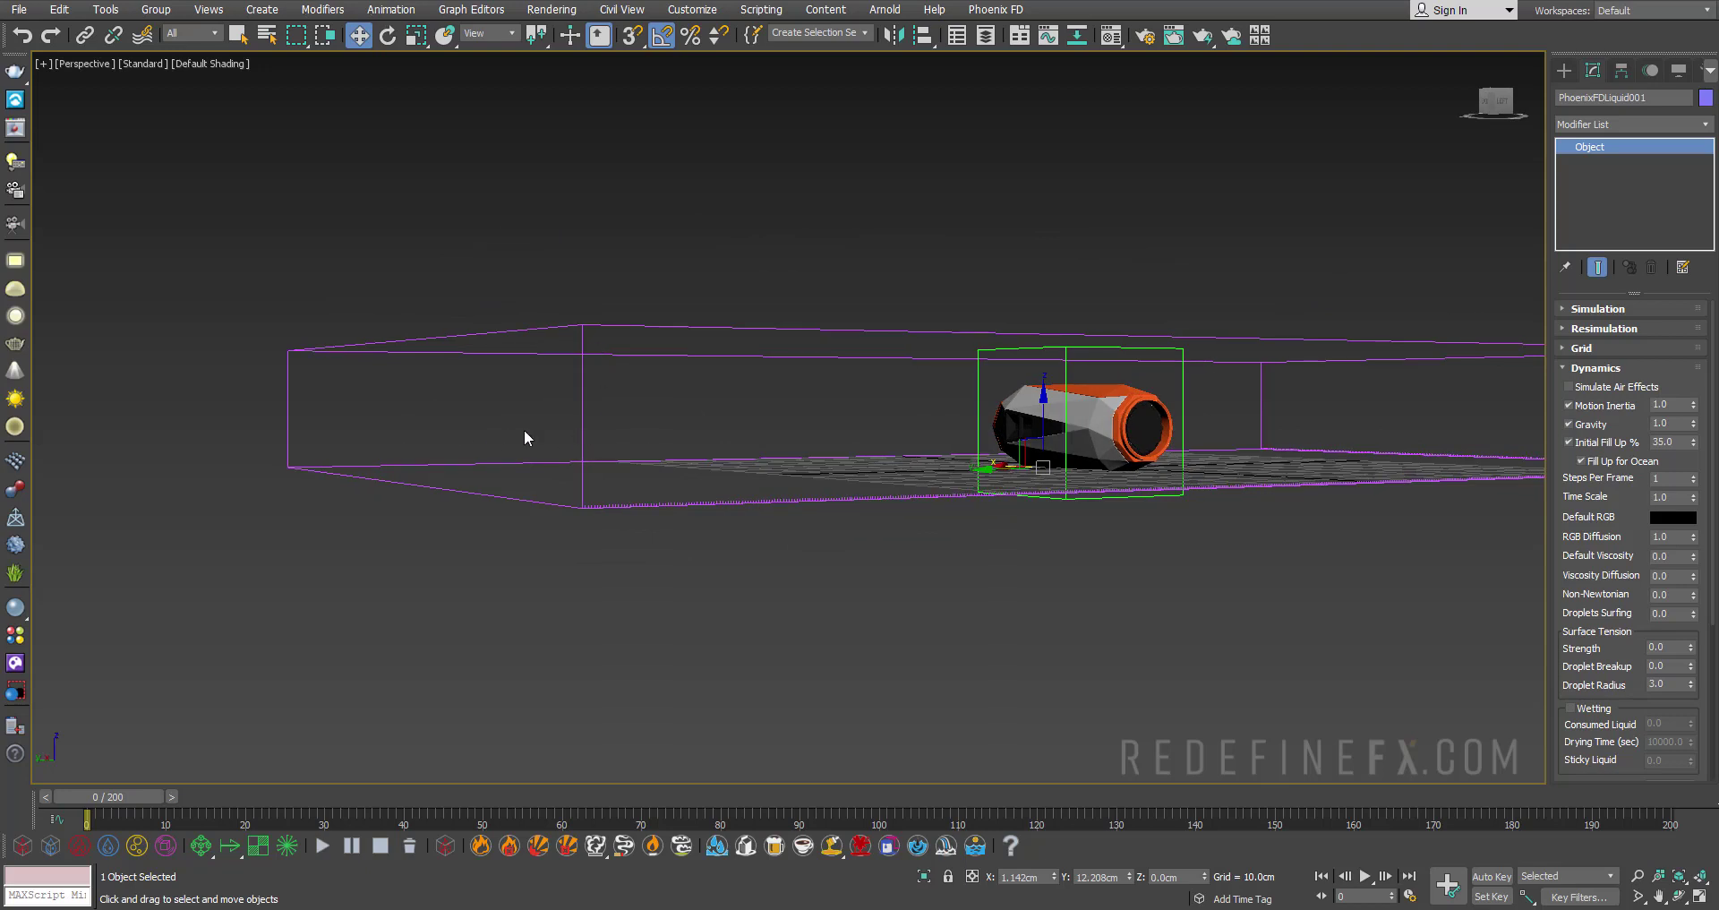
scroll(519, 432, "down", 4)
middle_click_drag(854, 427, 857, 474, "alt")
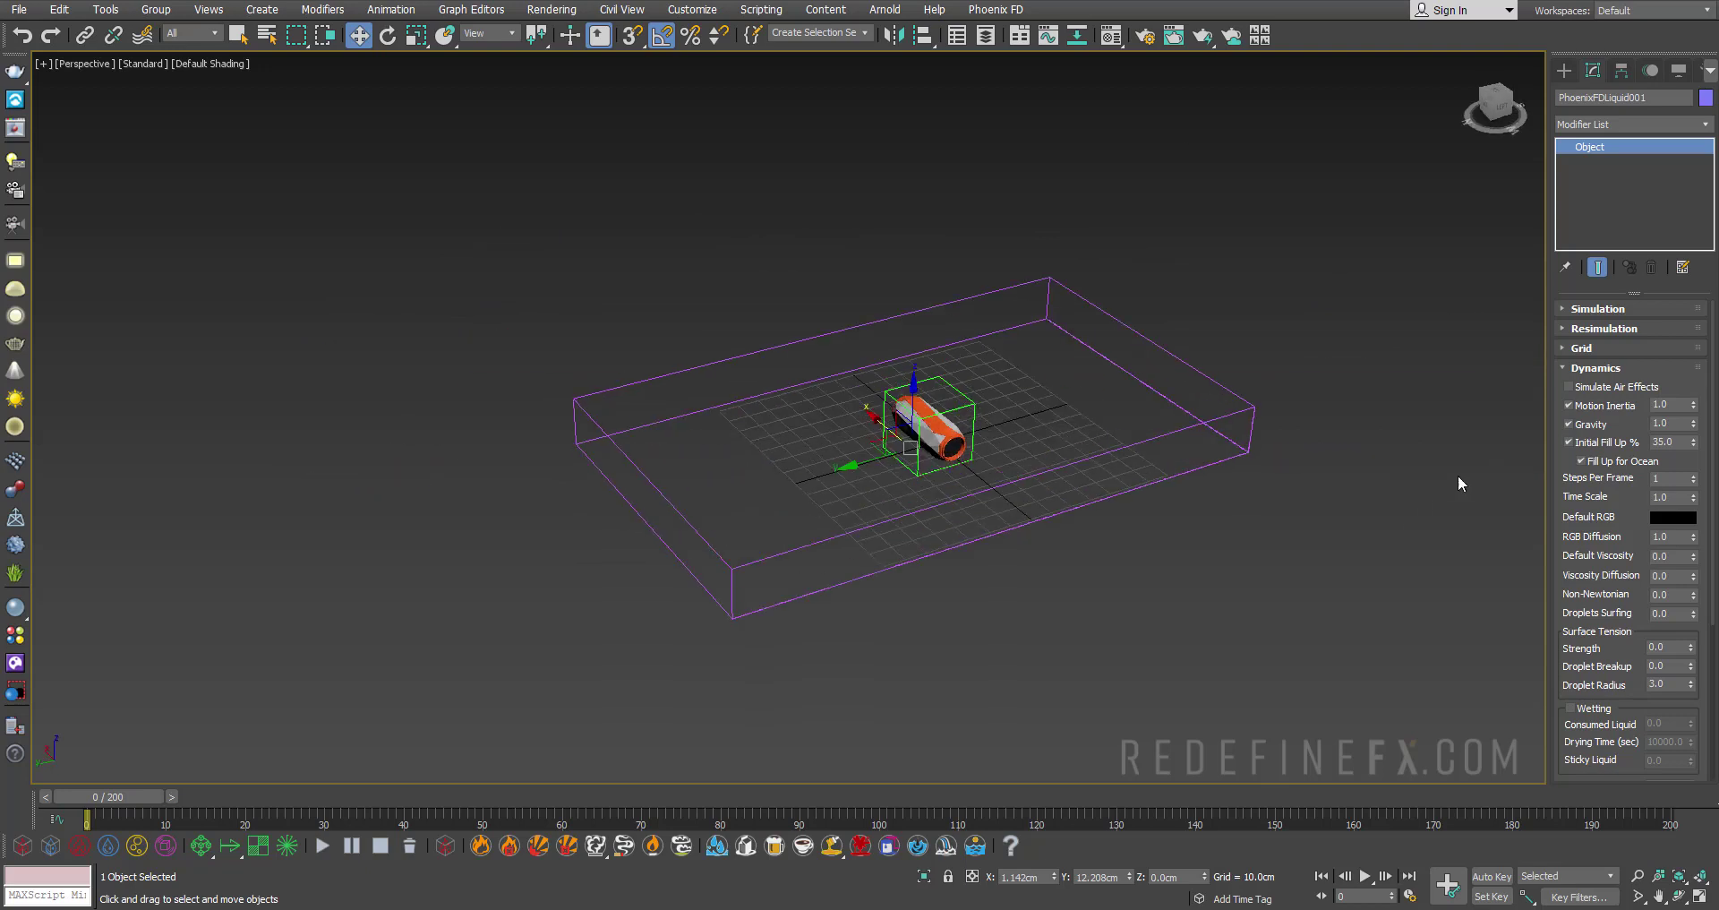
Try Steps Per Frame at 4 for the simulator and check the speaker's motion up to frame 28
left_click(1658, 478)
left_click_drag(143, 793, 371, 806)
key("w")
scroll(914, 420, "up", 5)
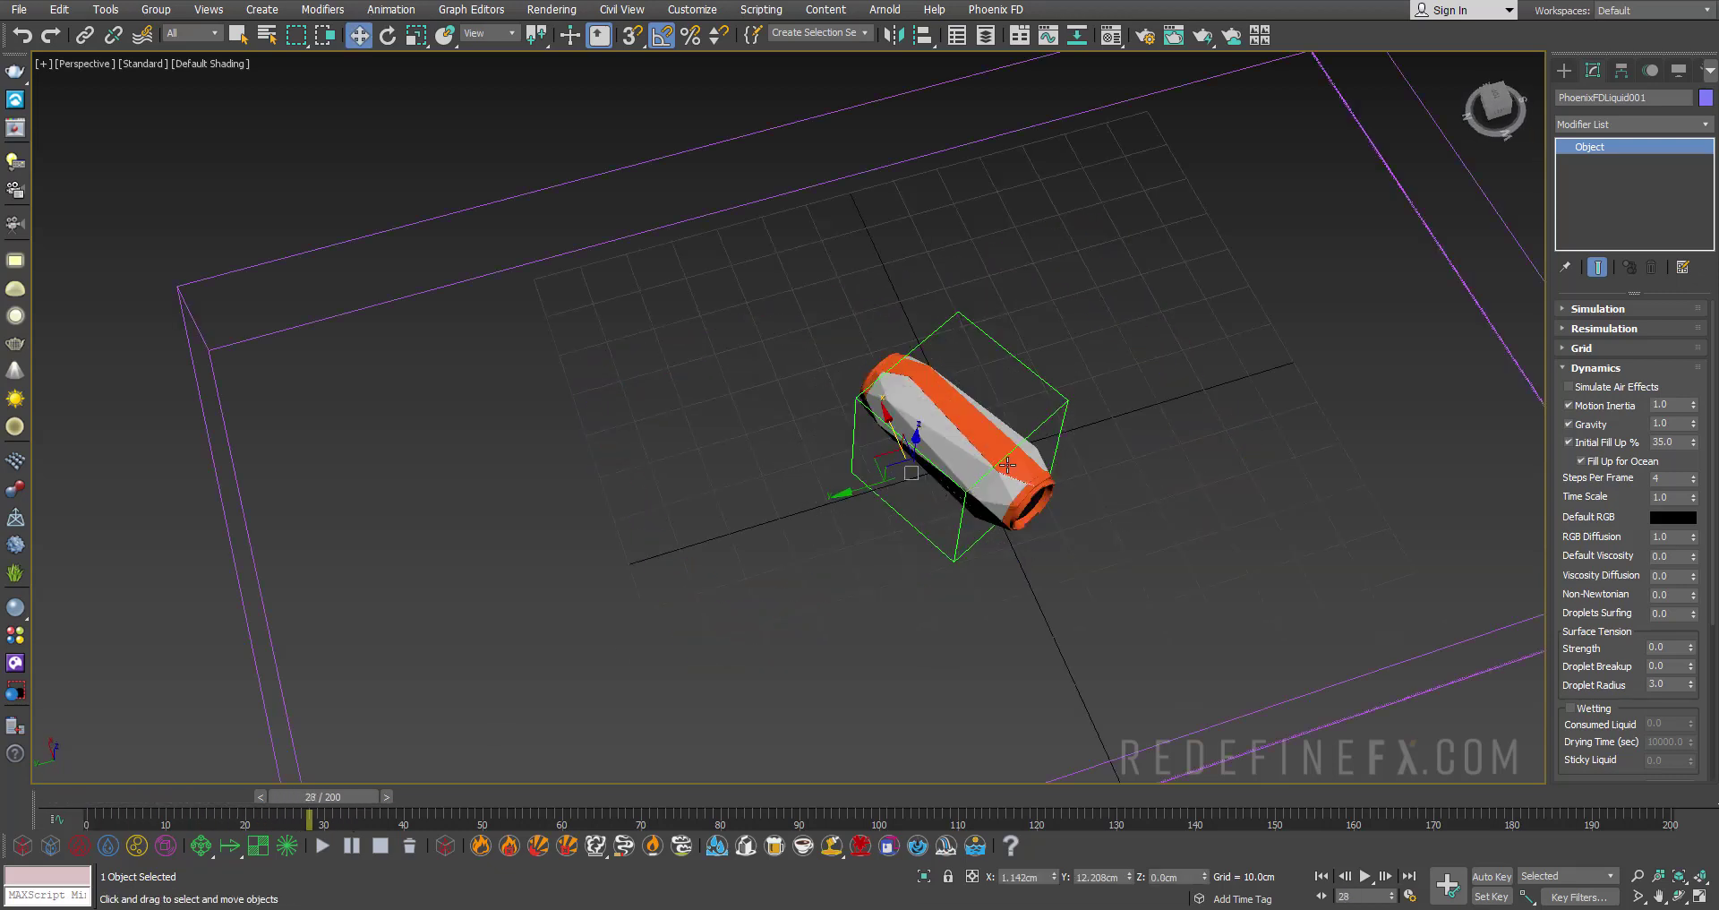
middle_click_drag(1007, 465, 1052, 364, "alt")
middle_click_drag(943, 452, 919, 452)
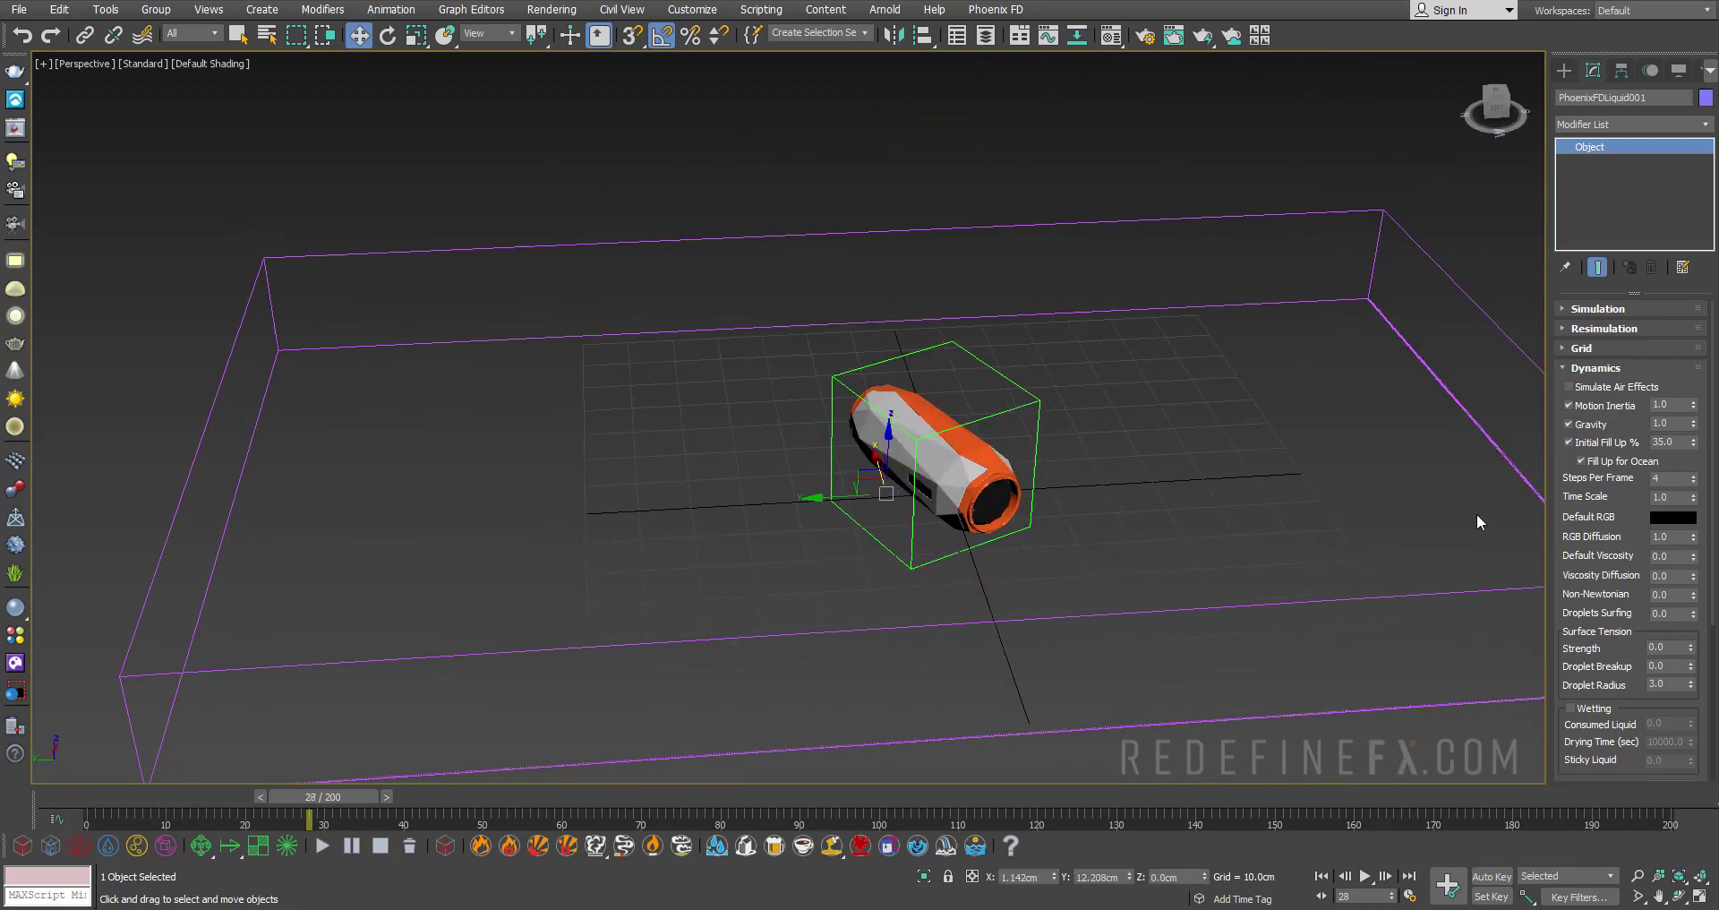
double_click(1670, 484)
Enable the Grid Velocity channel in the simulator's output and check the speaker's motion in caustics.mp4
scroll(1627, 523, "down", 10)
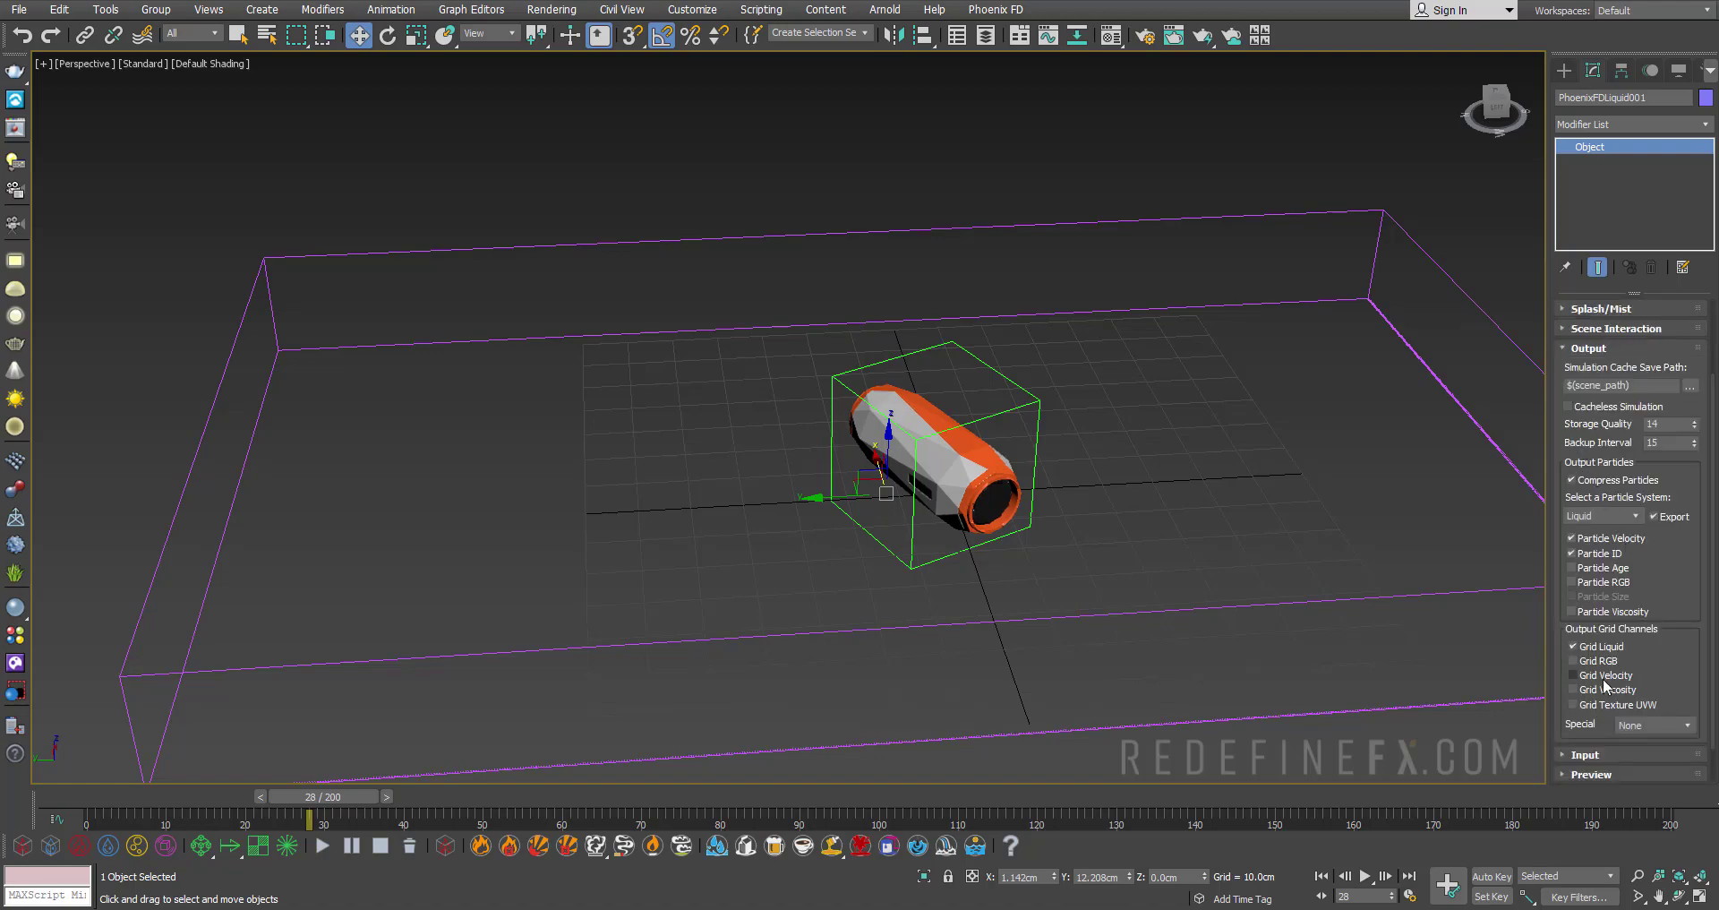
left_click(1603, 679)
key("alt+Tab")
left_click_drag(934, 428, 902, 394)
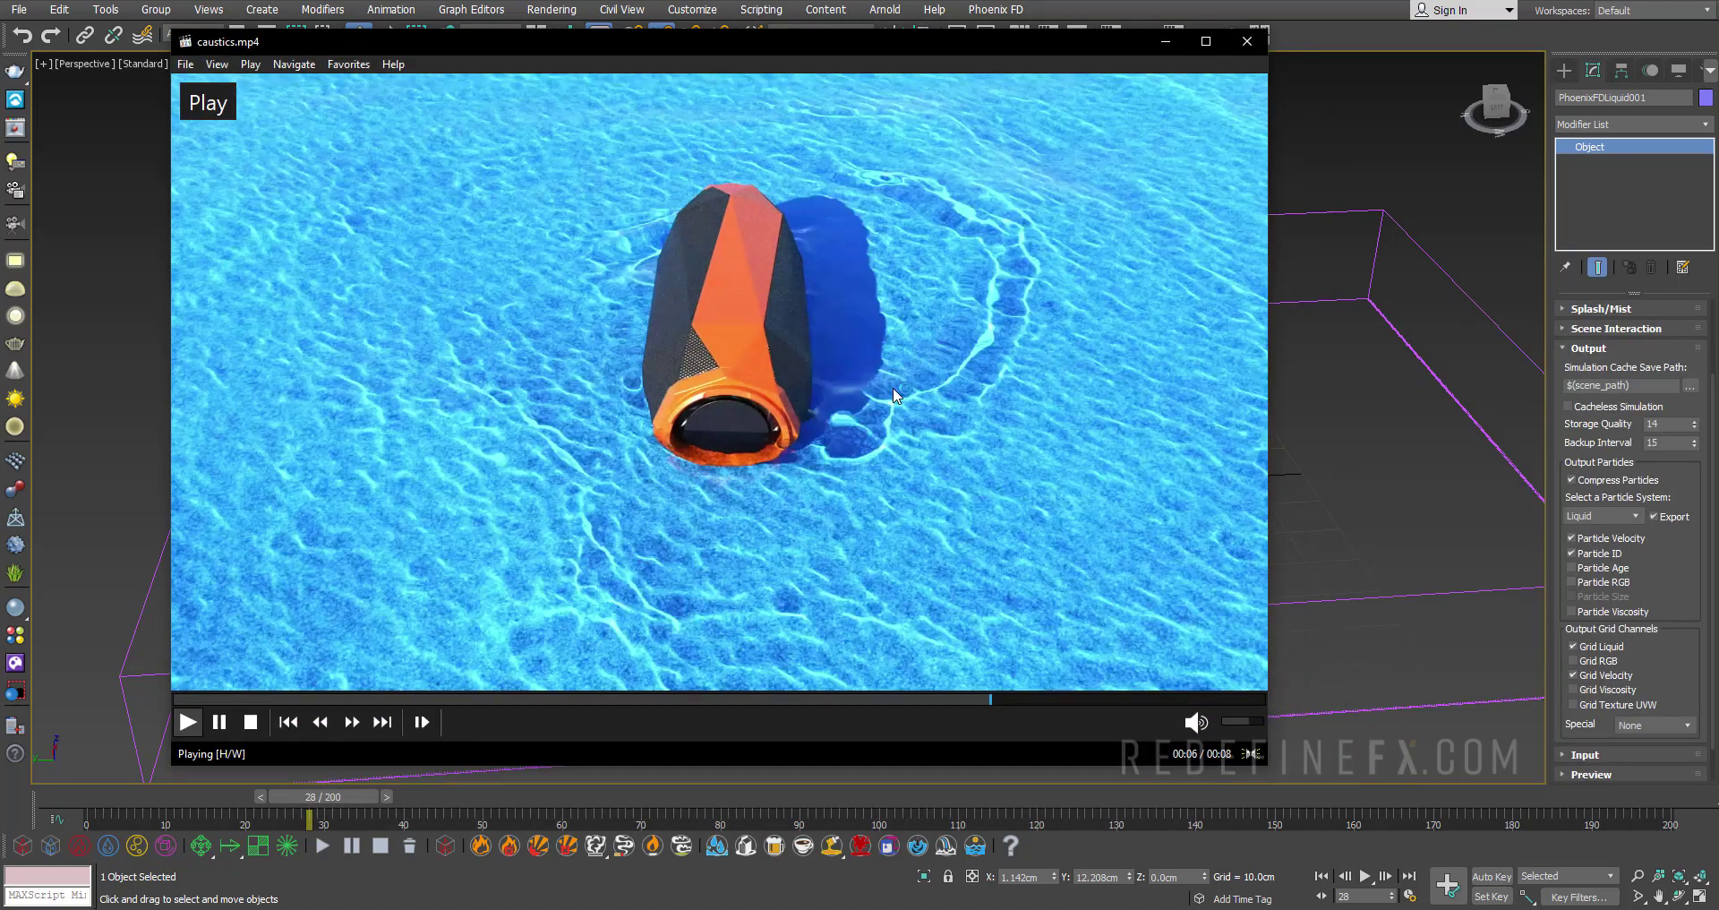
left_click(822, 338)
left_click(1166, 42)
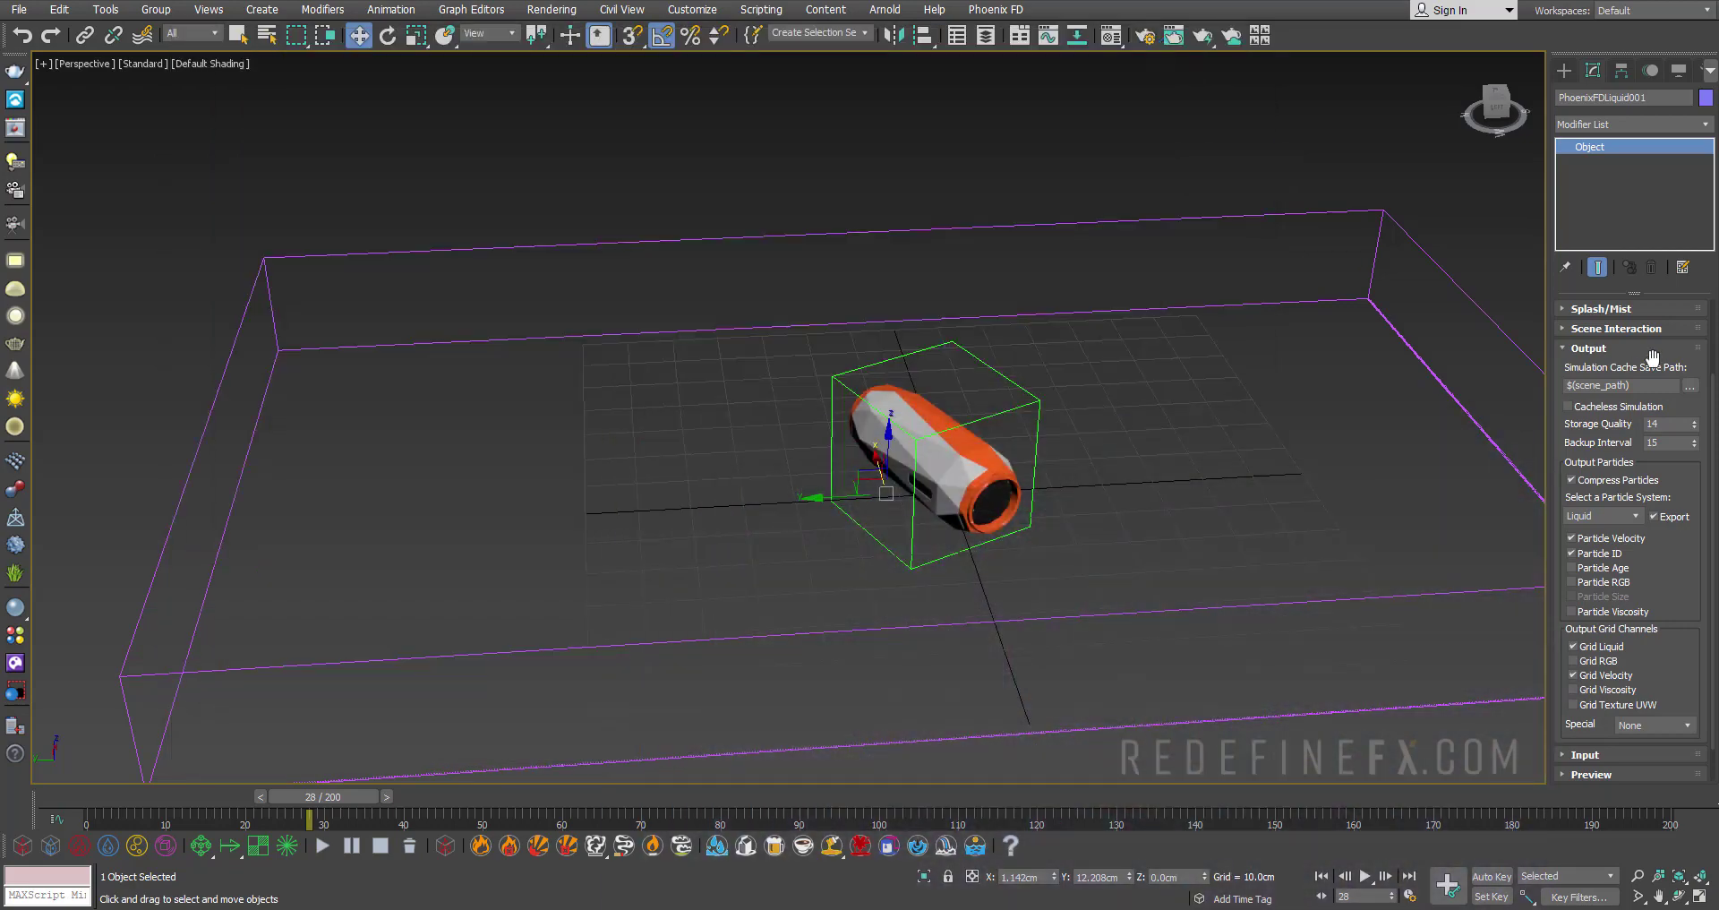
Open the file browser for the simulation cache save path
left_click(1691, 387)
left_click(1690, 385)
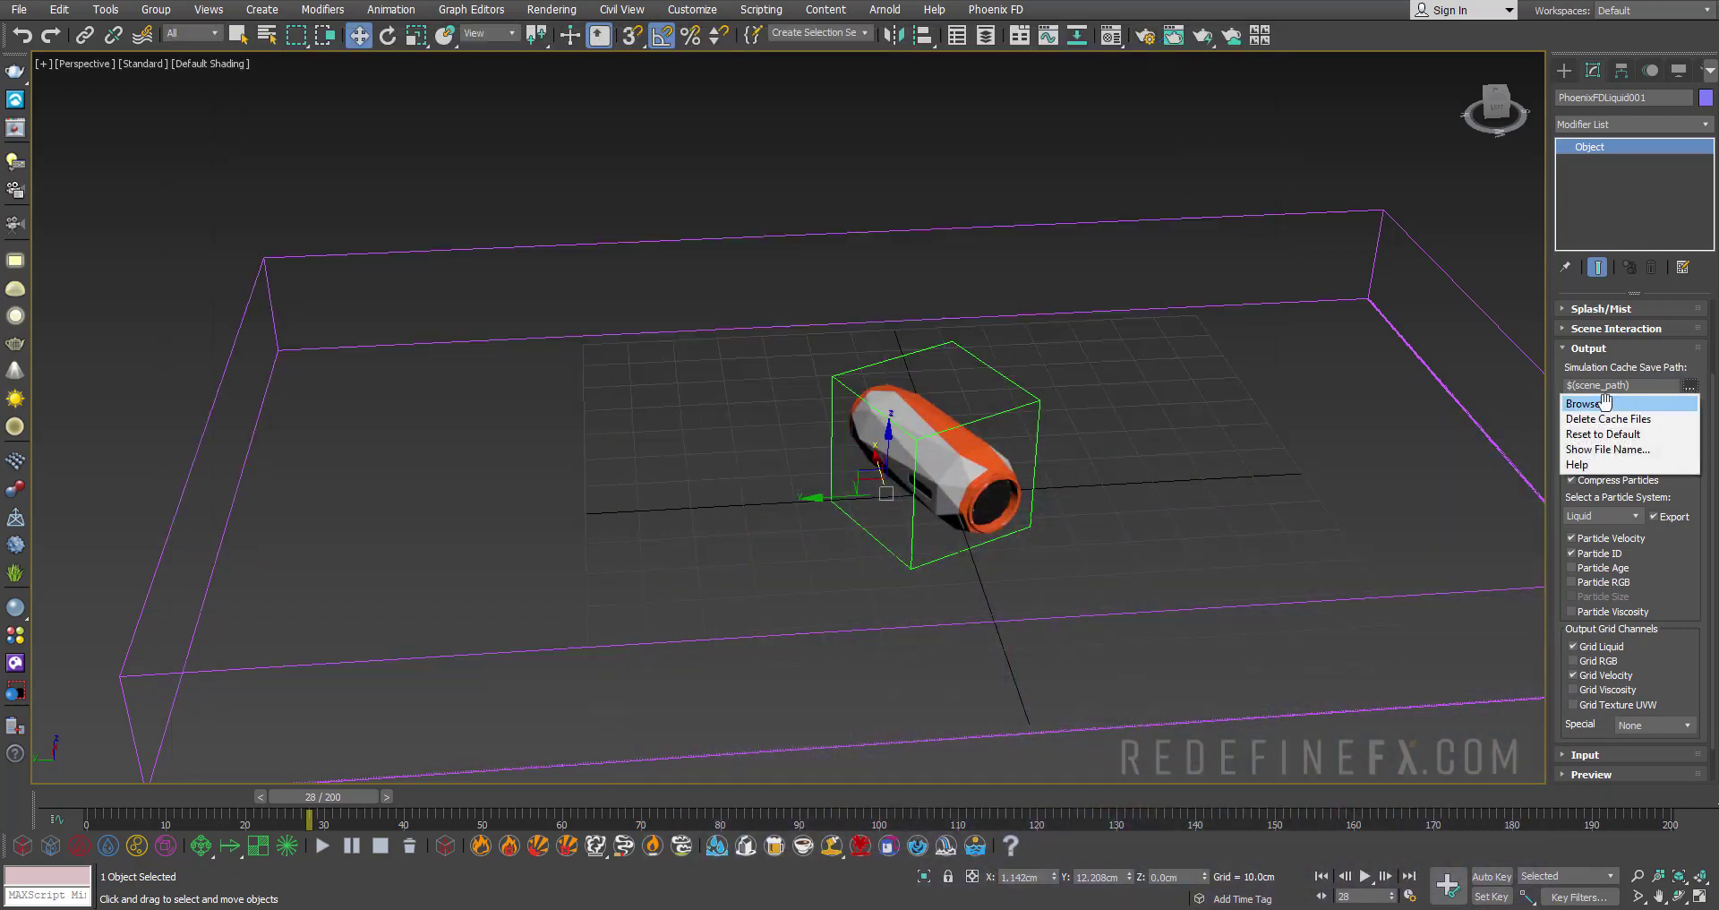
left_click(1605, 402)
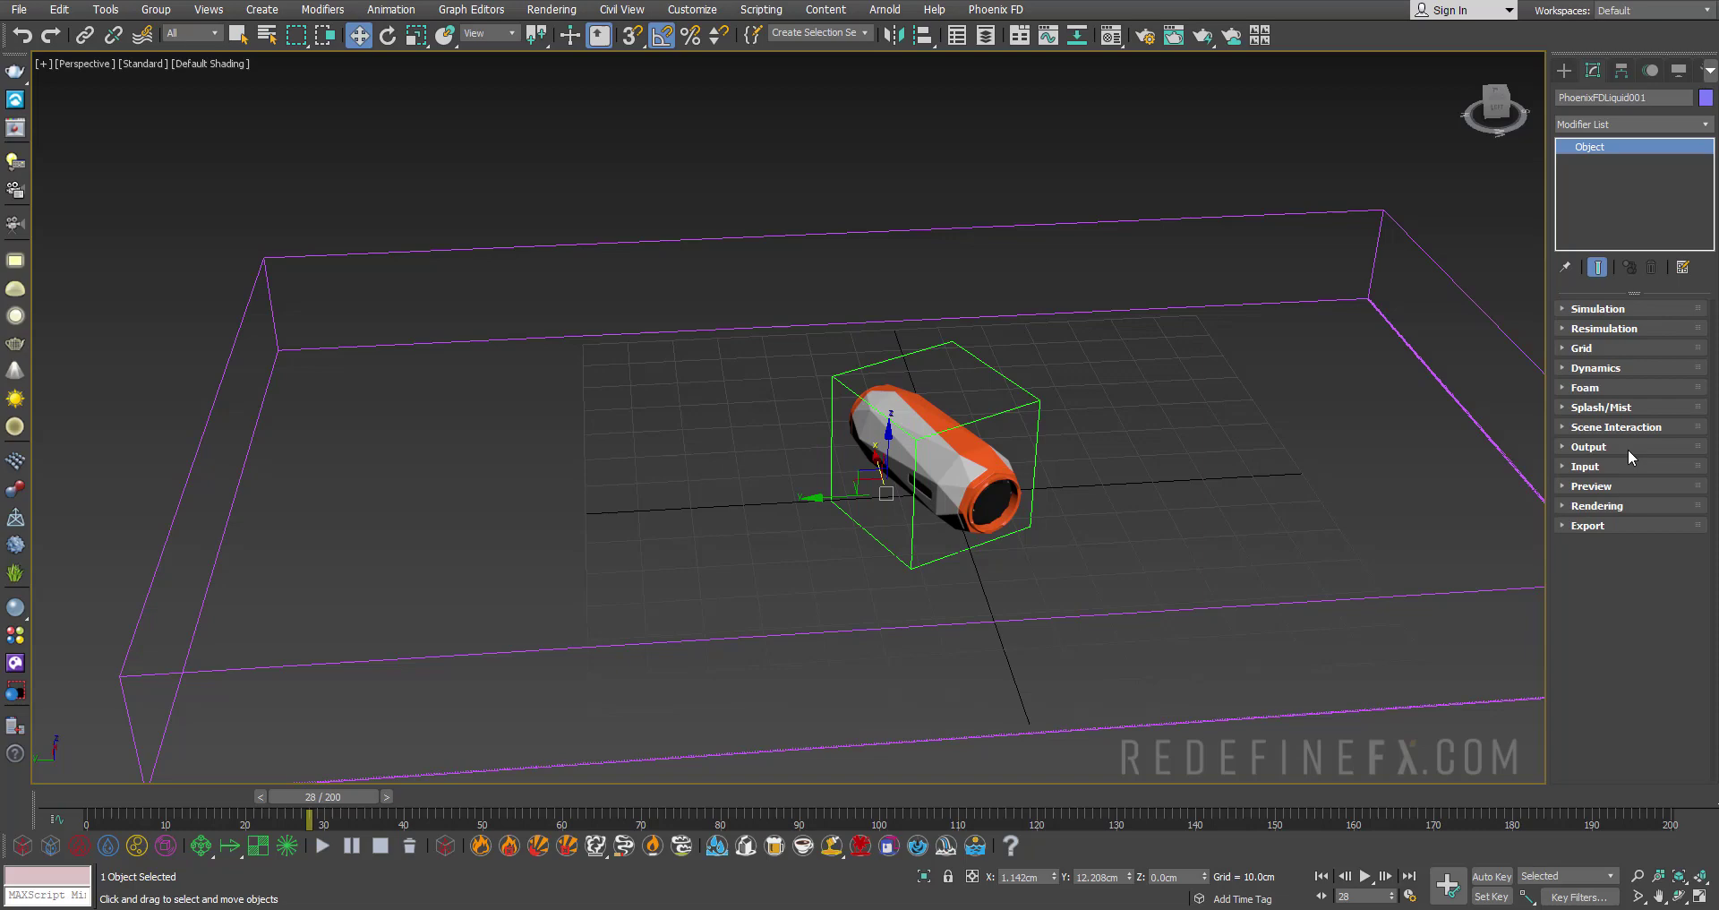
Scrub the simulated liquid to frame 37 and review the simulator's grid settings
middle_click_drag(1017, 348, 1057, 329, "alt")
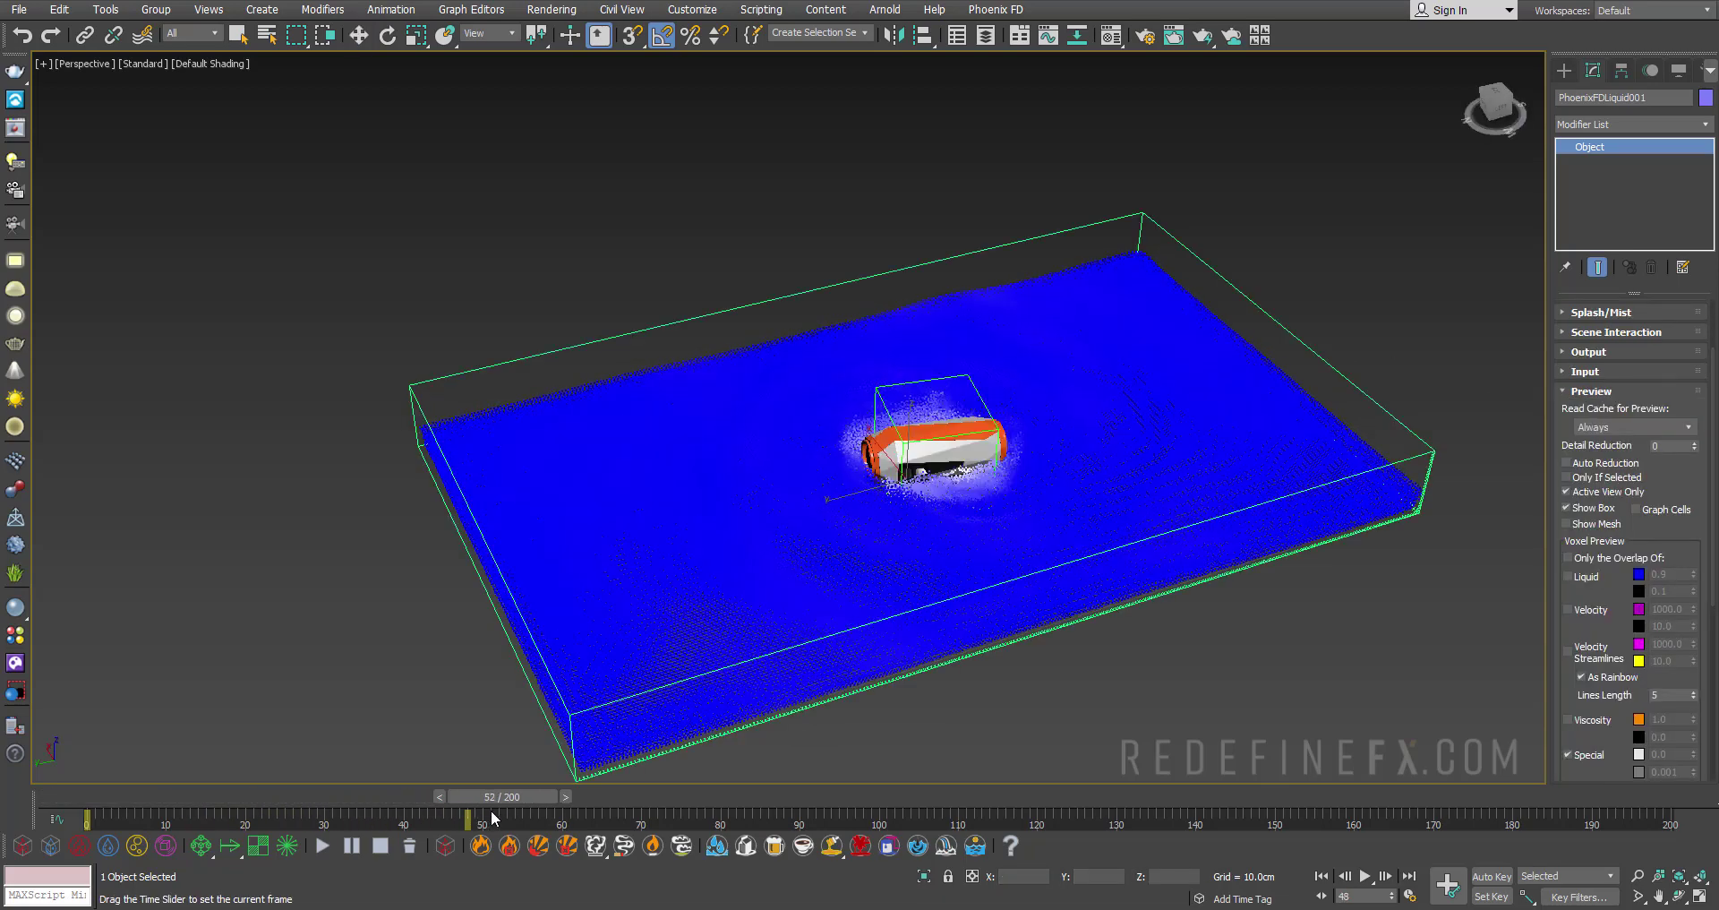
left_click_drag(491, 815, 376, 815)
key("w")
left_click(1602, 391)
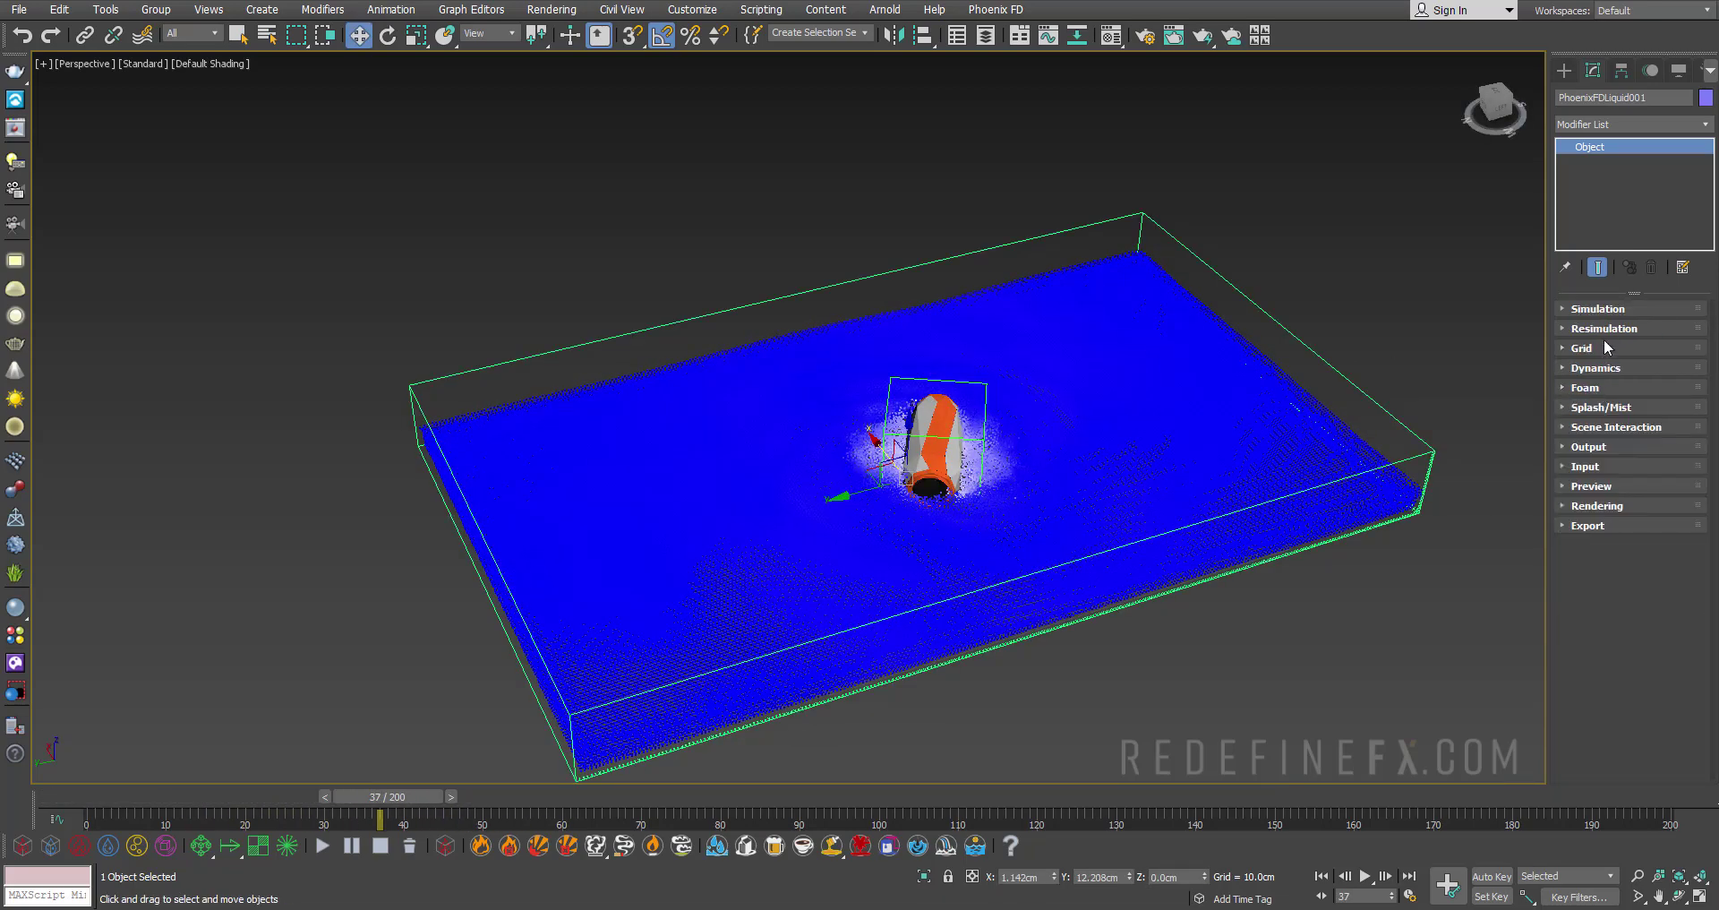
left_click(1605, 346)
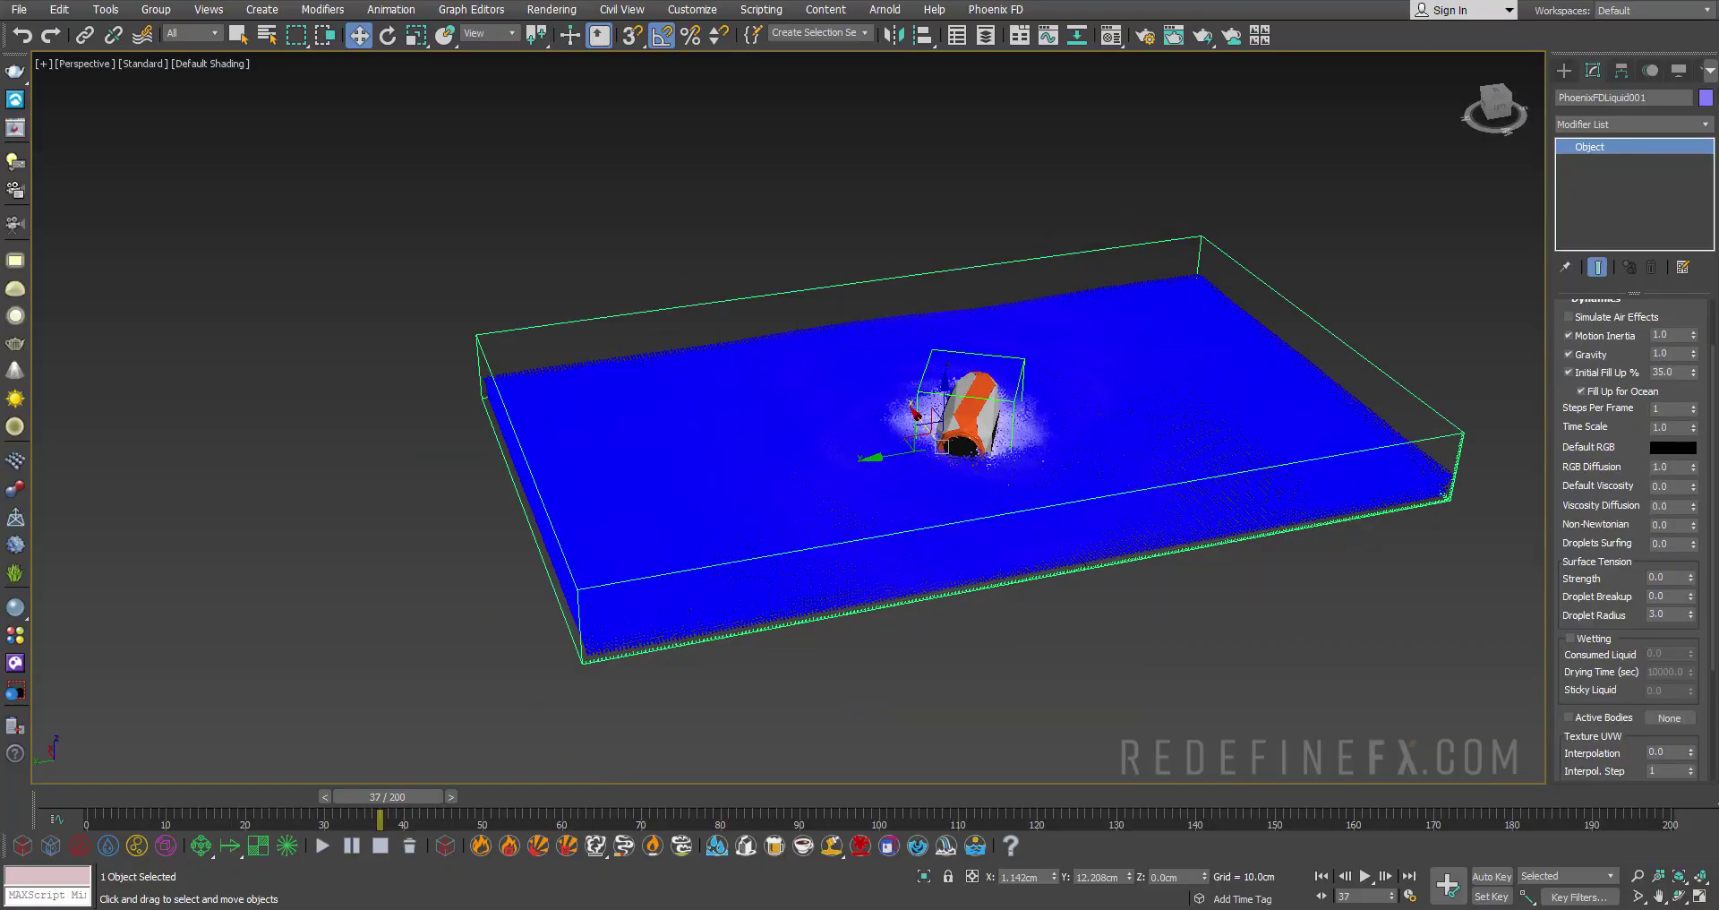
Replay the early ripples in caustics.mp4, pause at two seconds and compare them with the simulated liquid around the speaker
key("alt+Tab")
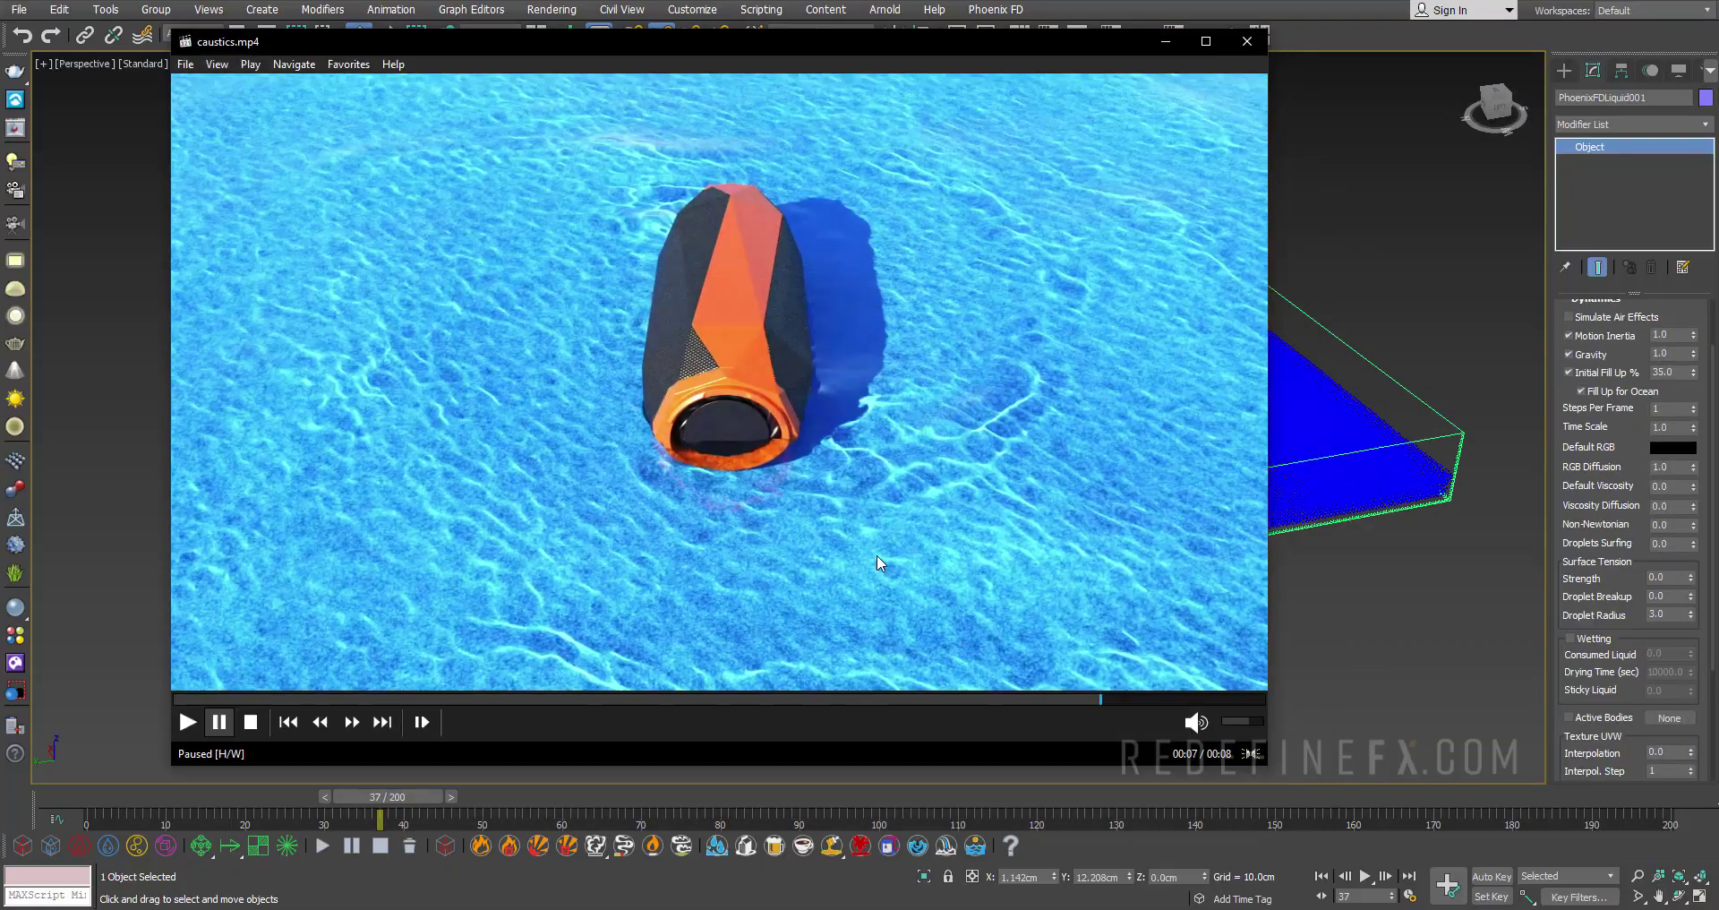
left_click(883, 565)
left_click(440, 700)
left_click(957, 258)
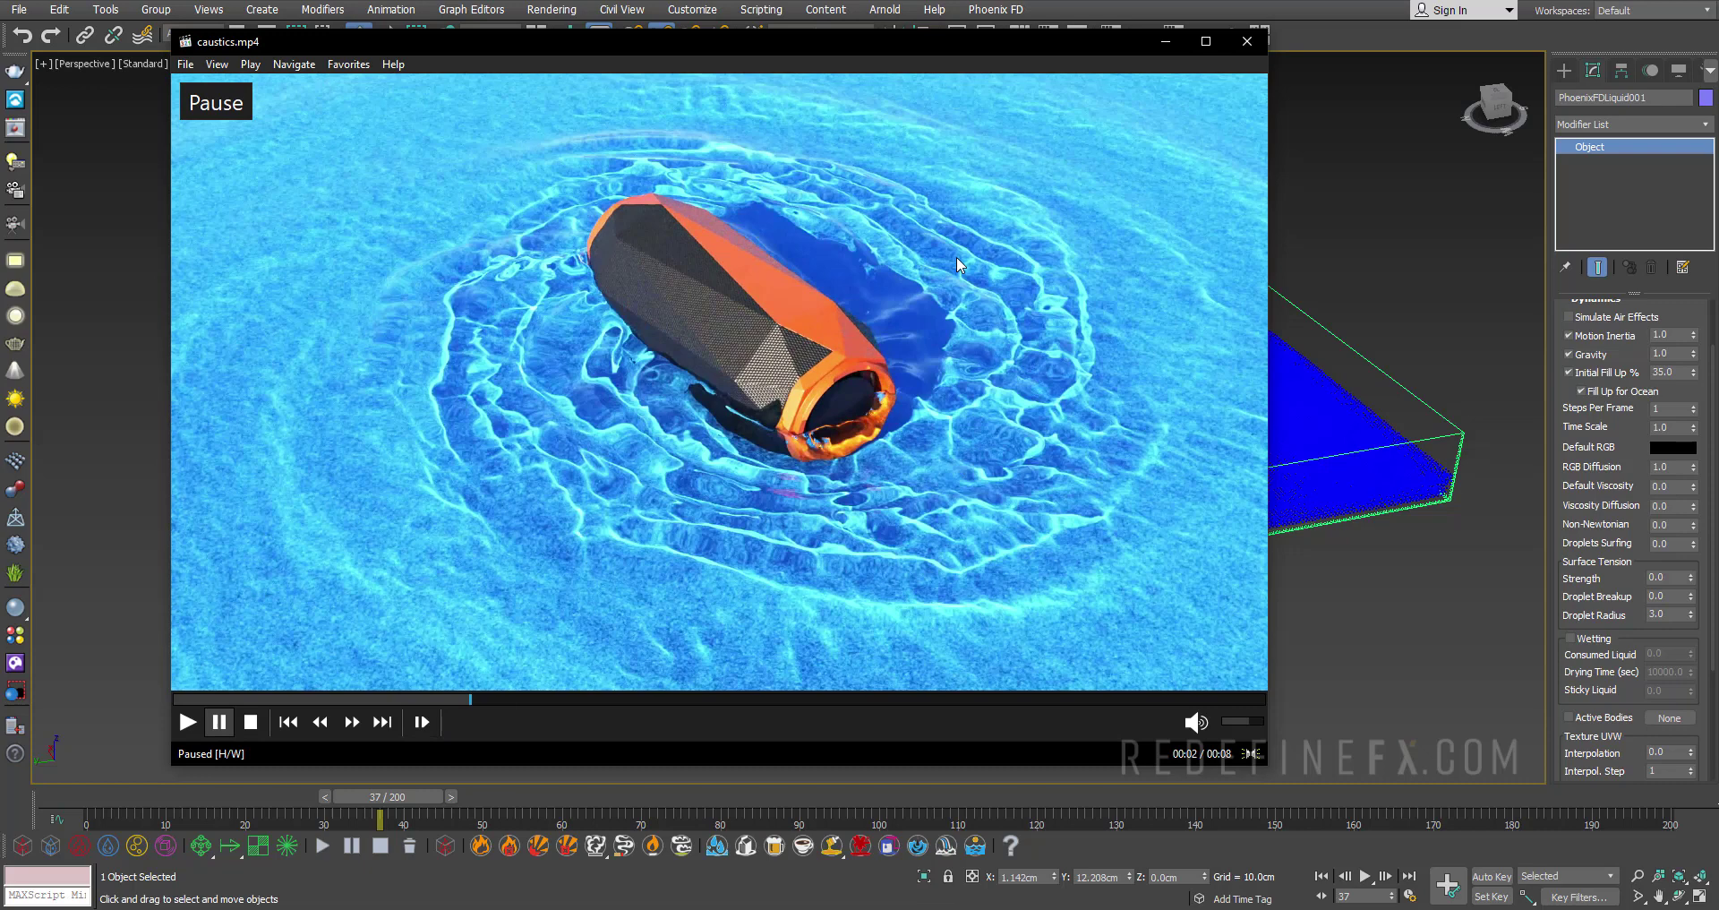
left_click(1166, 44)
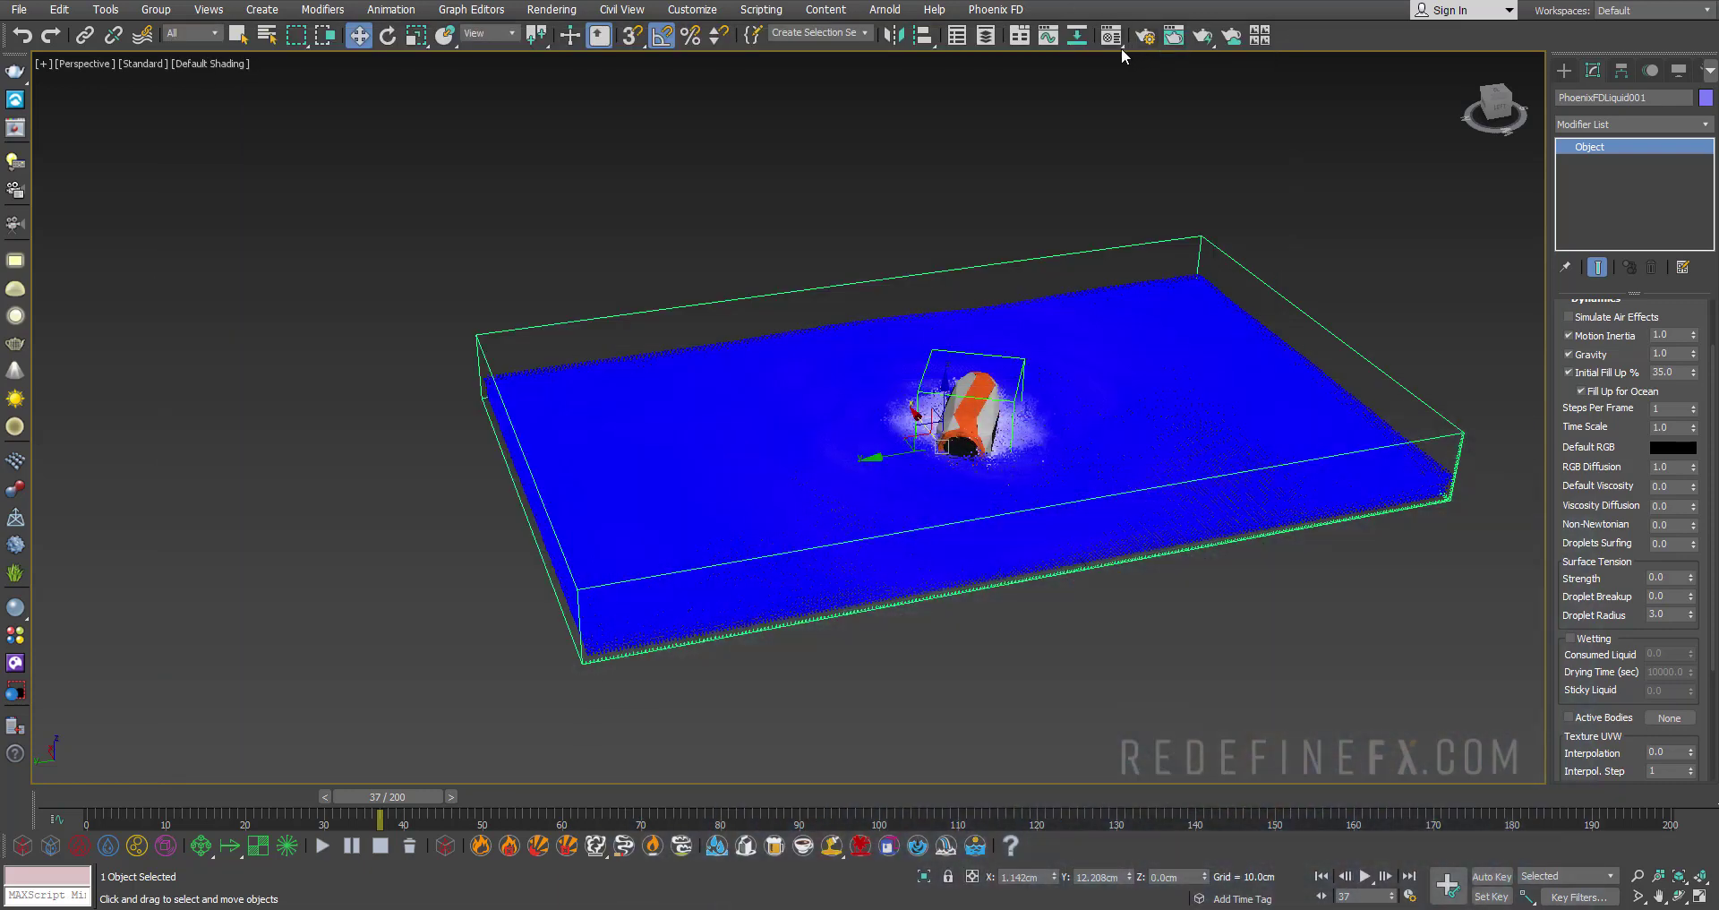
middle_click_drag(1012, 483, 1052, 488, "alt")
scroll(1587, 371, "up", 3)
Turn on Show Mesh and turn off Particle Preview in the liquid simulator's preview settings
left_click(1586, 370)
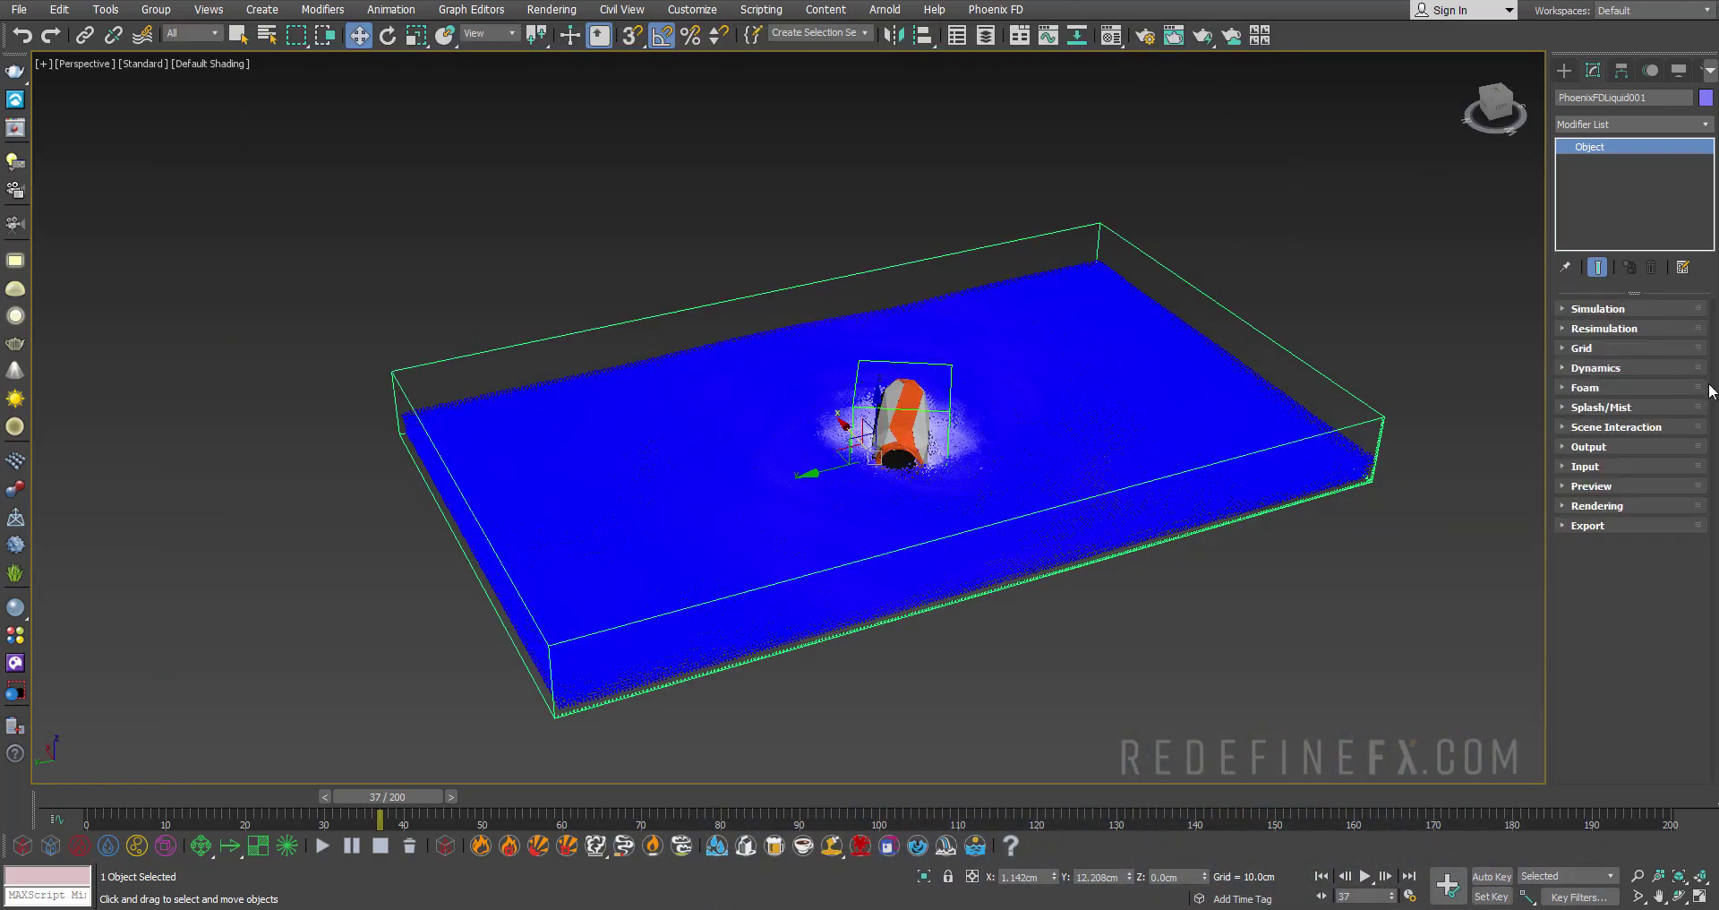
left_click(1590, 486)
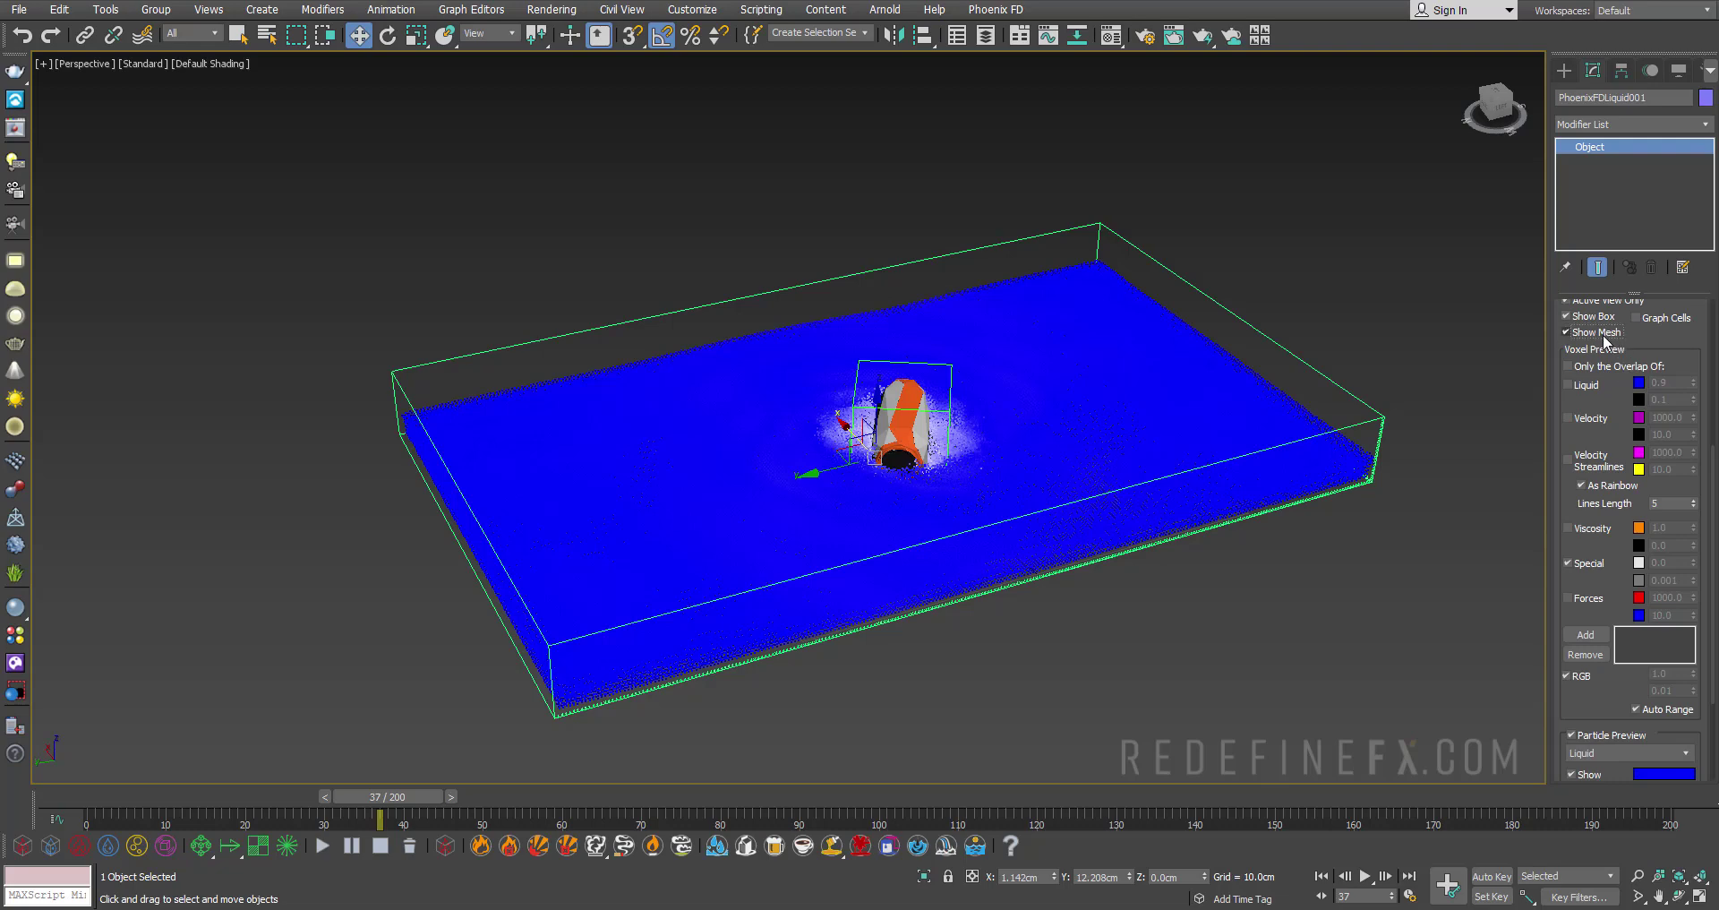
left_click(1602, 334)
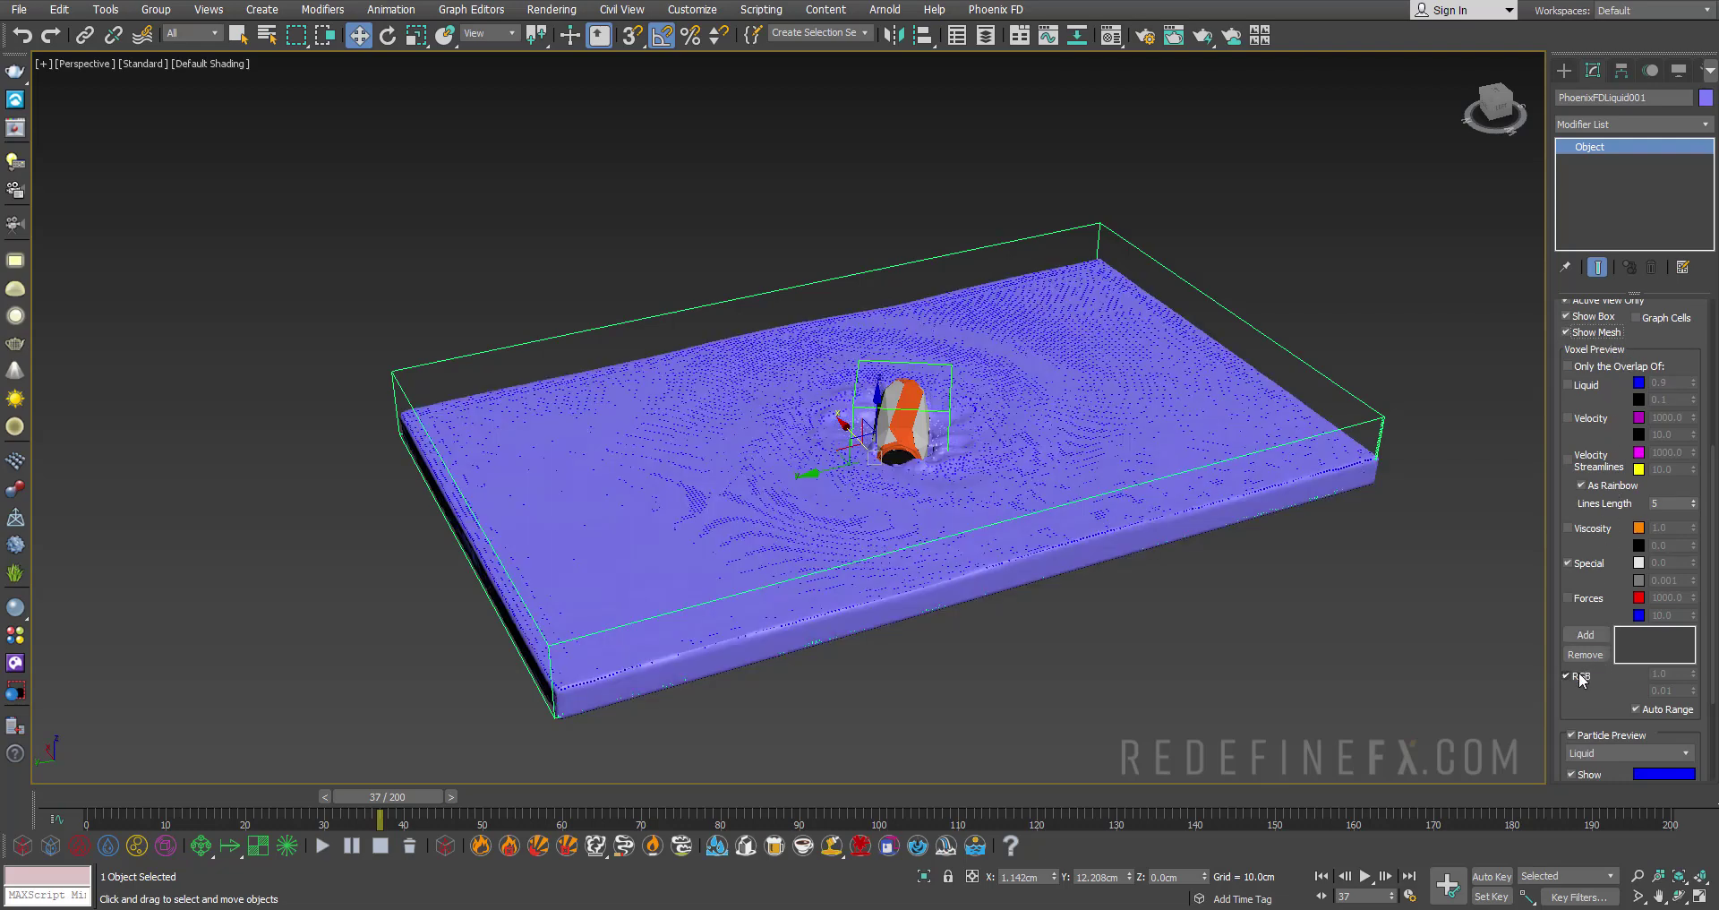
scroll(1577, 673, "down", 3)
left_click(1598, 637)
middle_click_drag(906, 332, 908, 421, "alt")
scroll(955, 330, "down", 4)
scroll(725, 373, "up", 3)
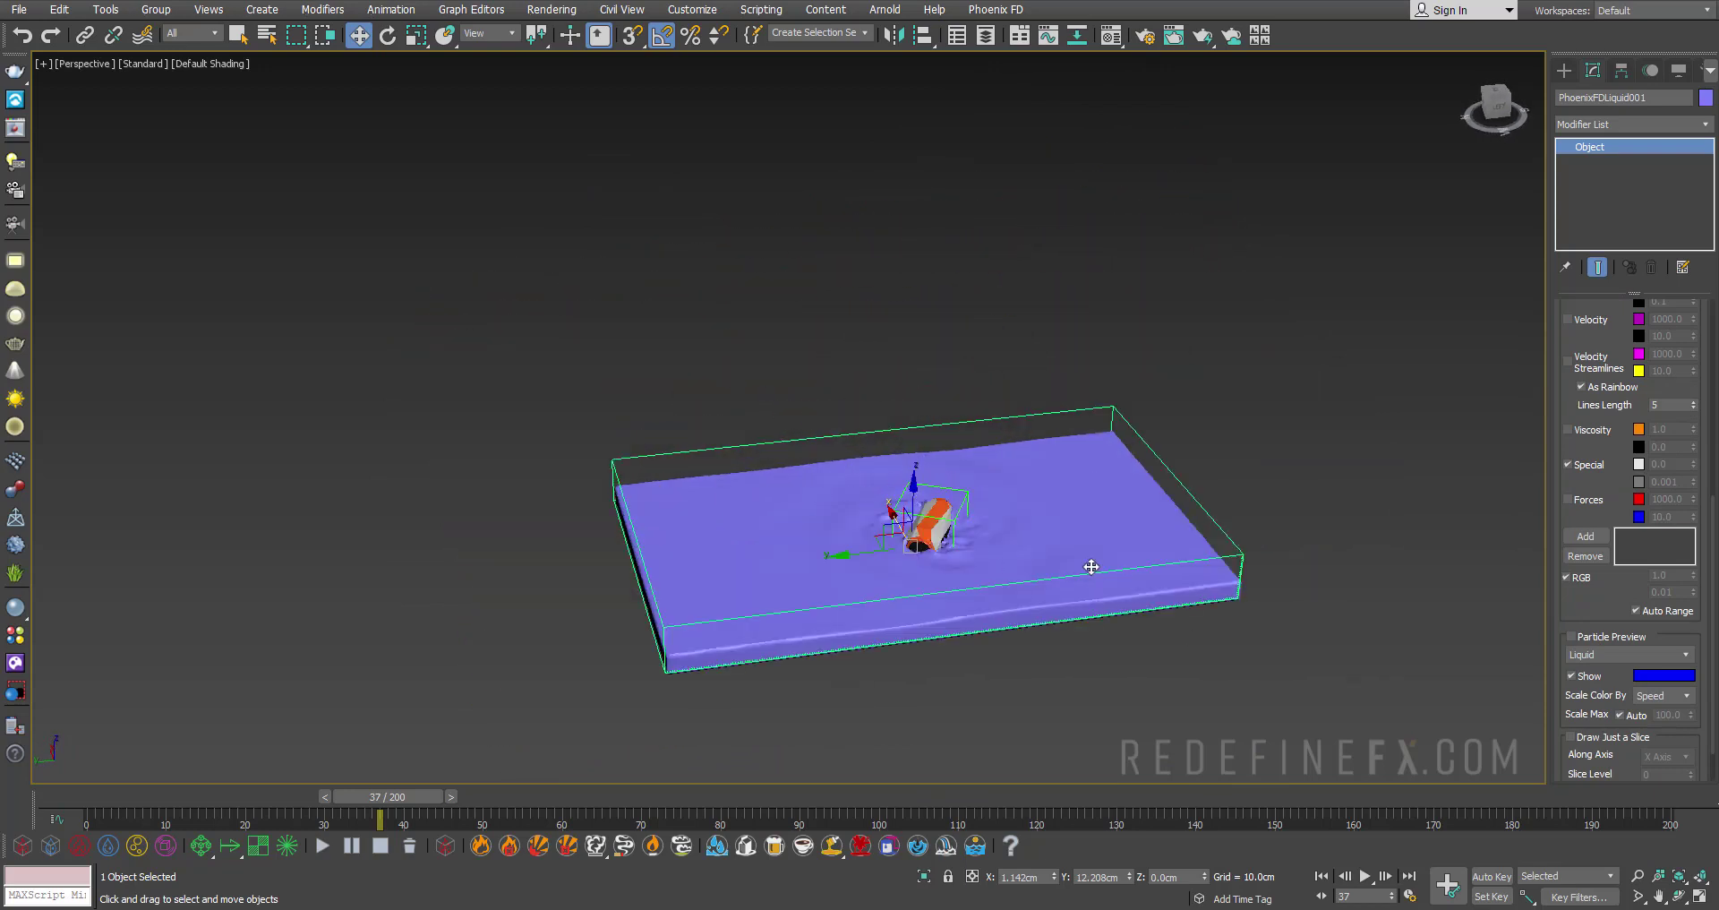
Create a V-Ray Sun at about X 164, Y 215, Z 148 cm, aimed toward the speaker in the liquid
left_click(1565, 70)
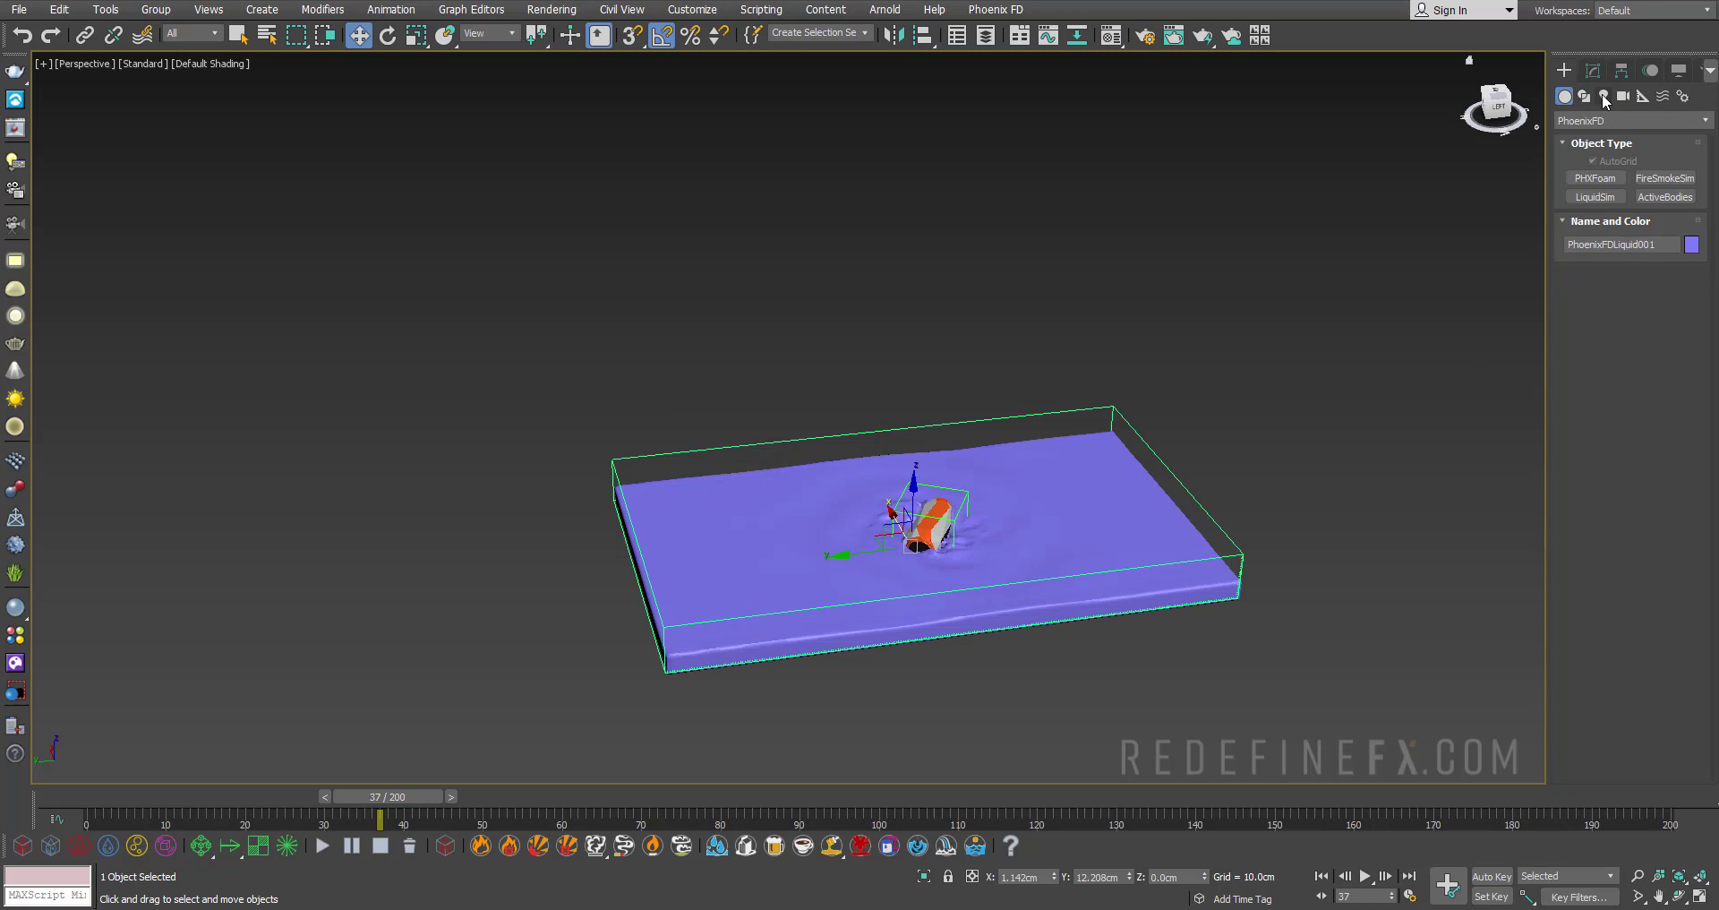
left_click(1602, 93)
left_click(1611, 120)
left_click(1590, 166)
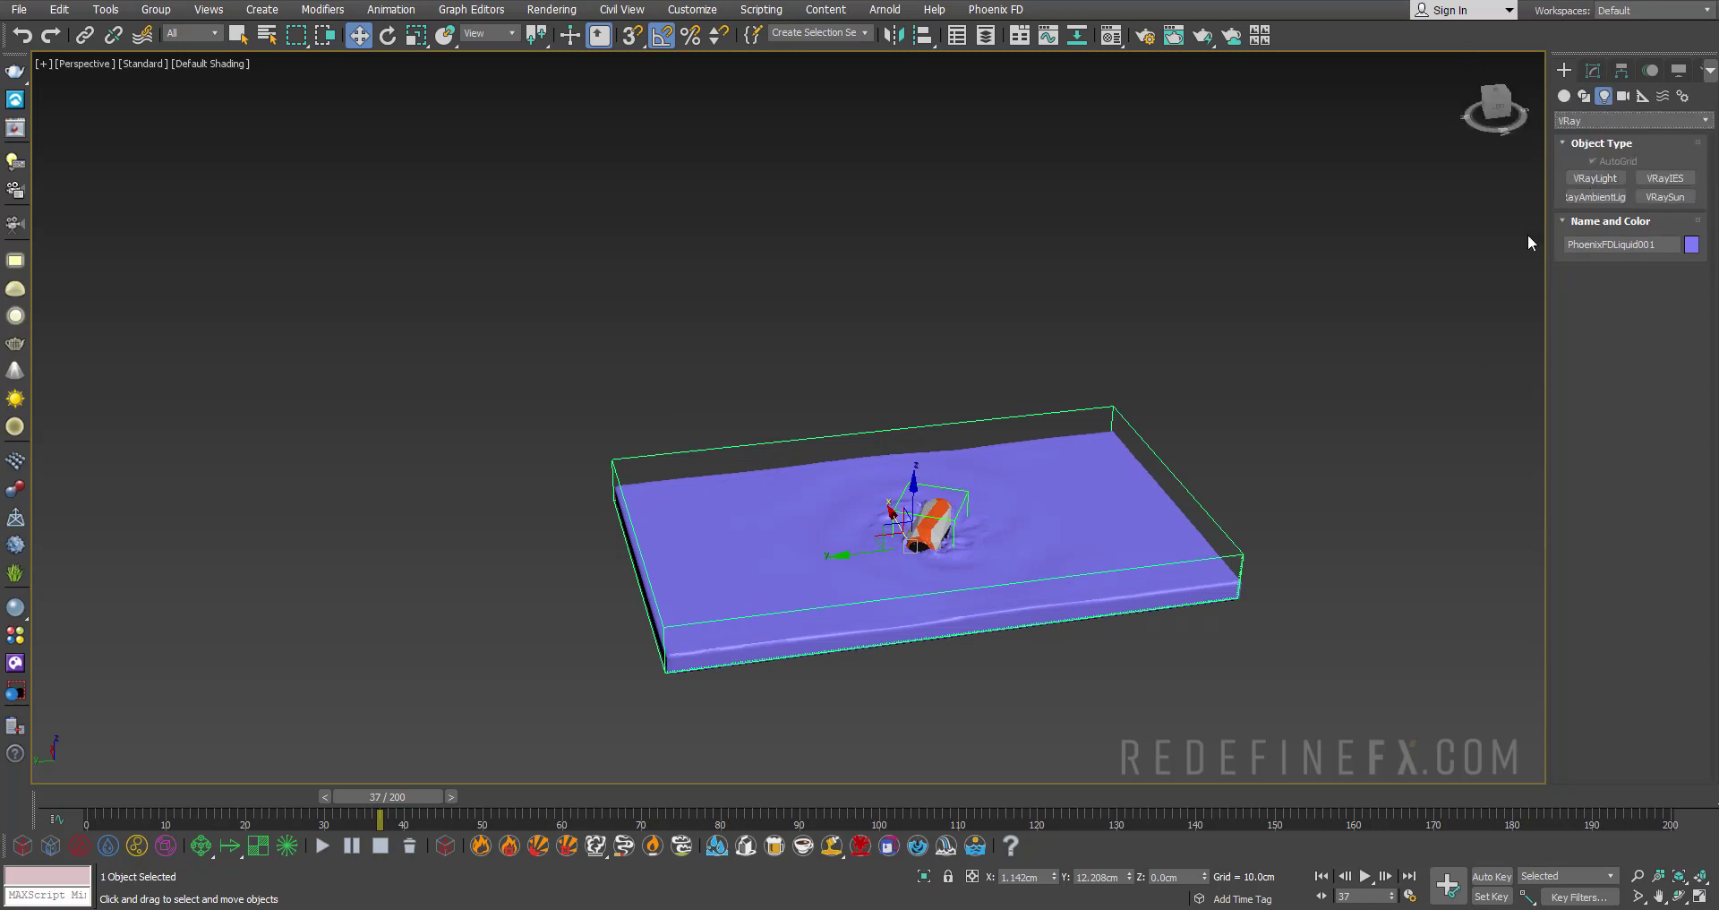
left_click(1665, 196)
left_click_drag(448, 426, 870, 538)
Set the production renderer to V-Ray 5, update 1 and minimize the render setup
key("F10")
left_click(422, 240)
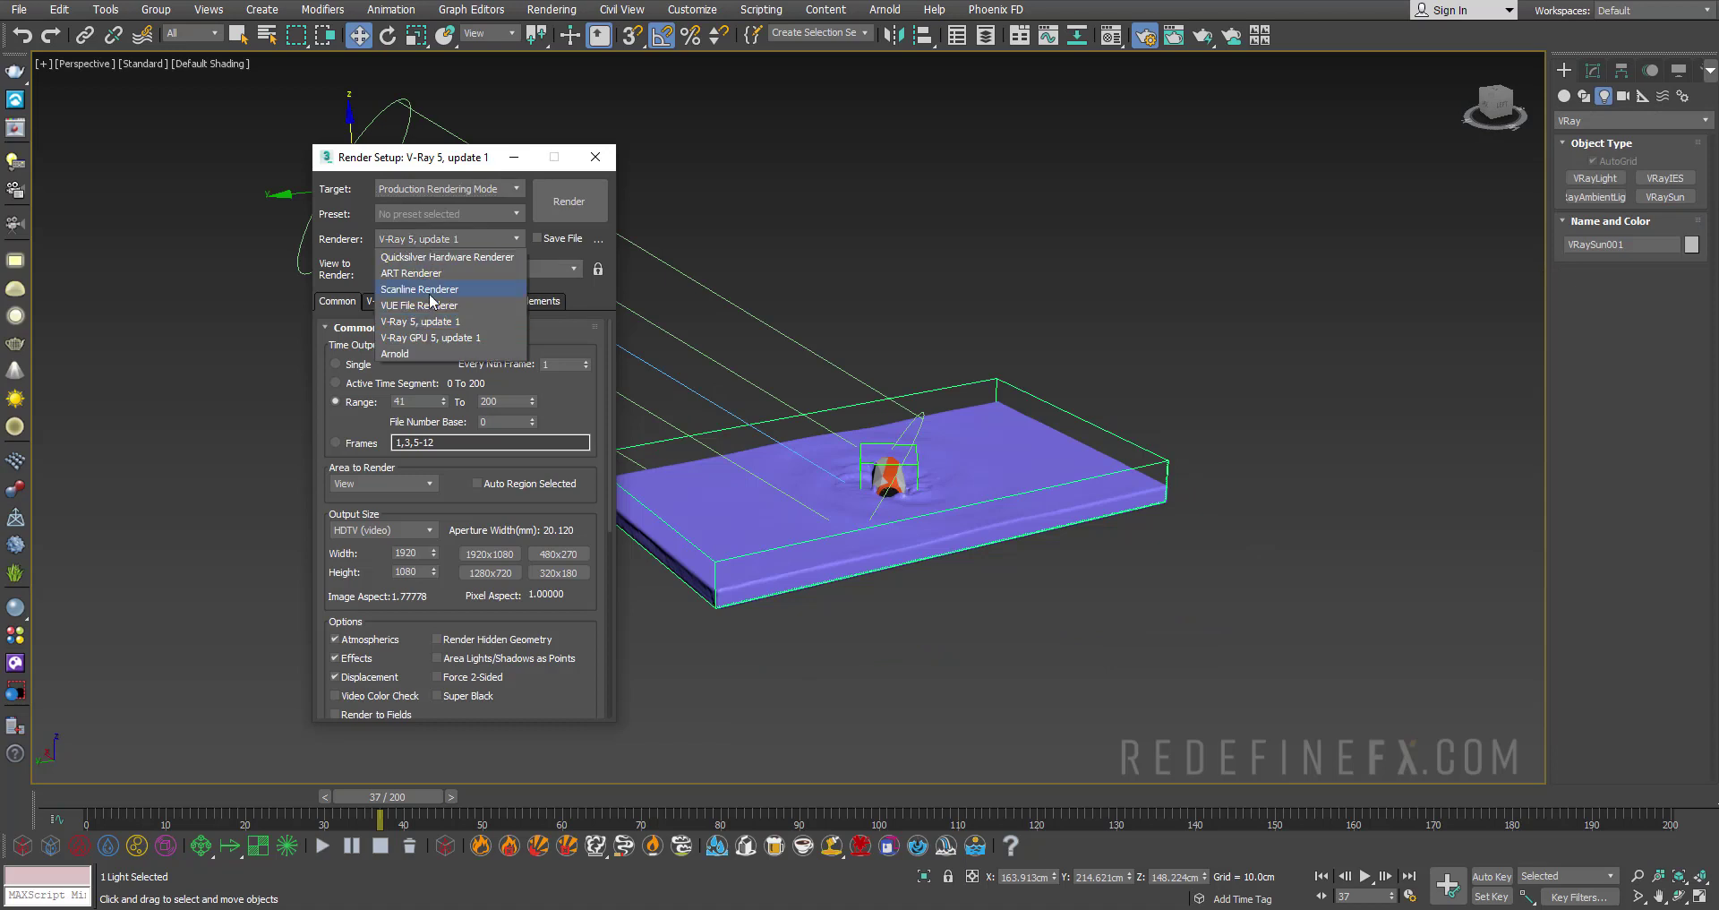
left_click(422, 323)
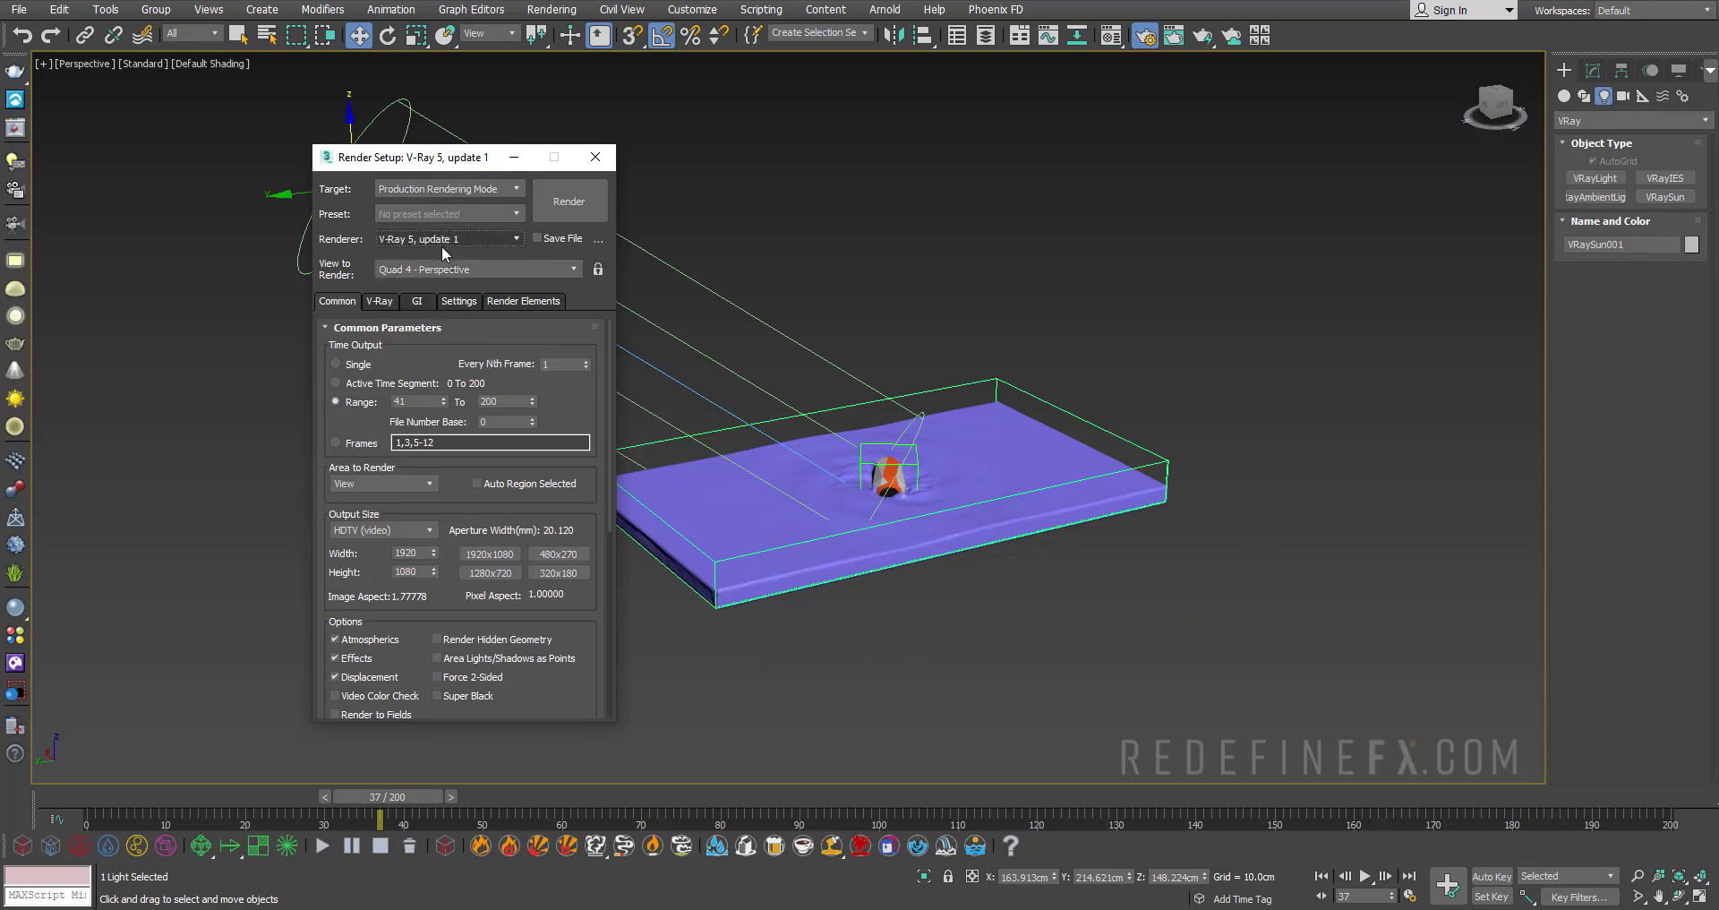
left_click(514, 159)
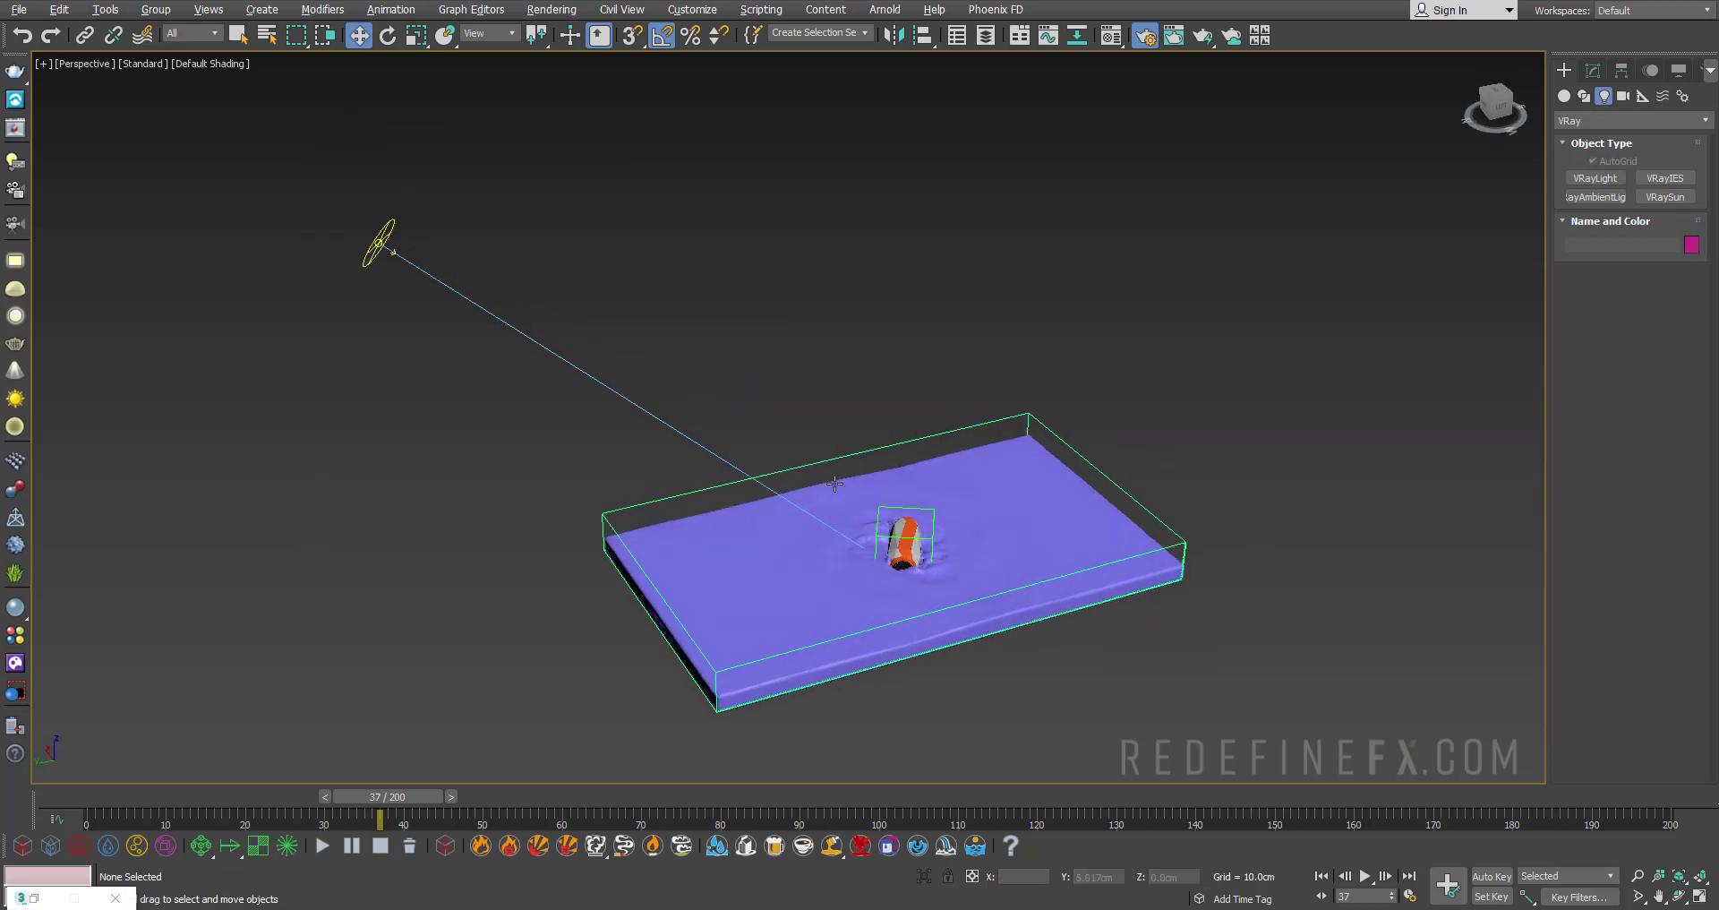
Start V-Ray Viewport IPR in the perspective view of the speaker and liquid
middle_click_drag(862, 499, 871, 479)
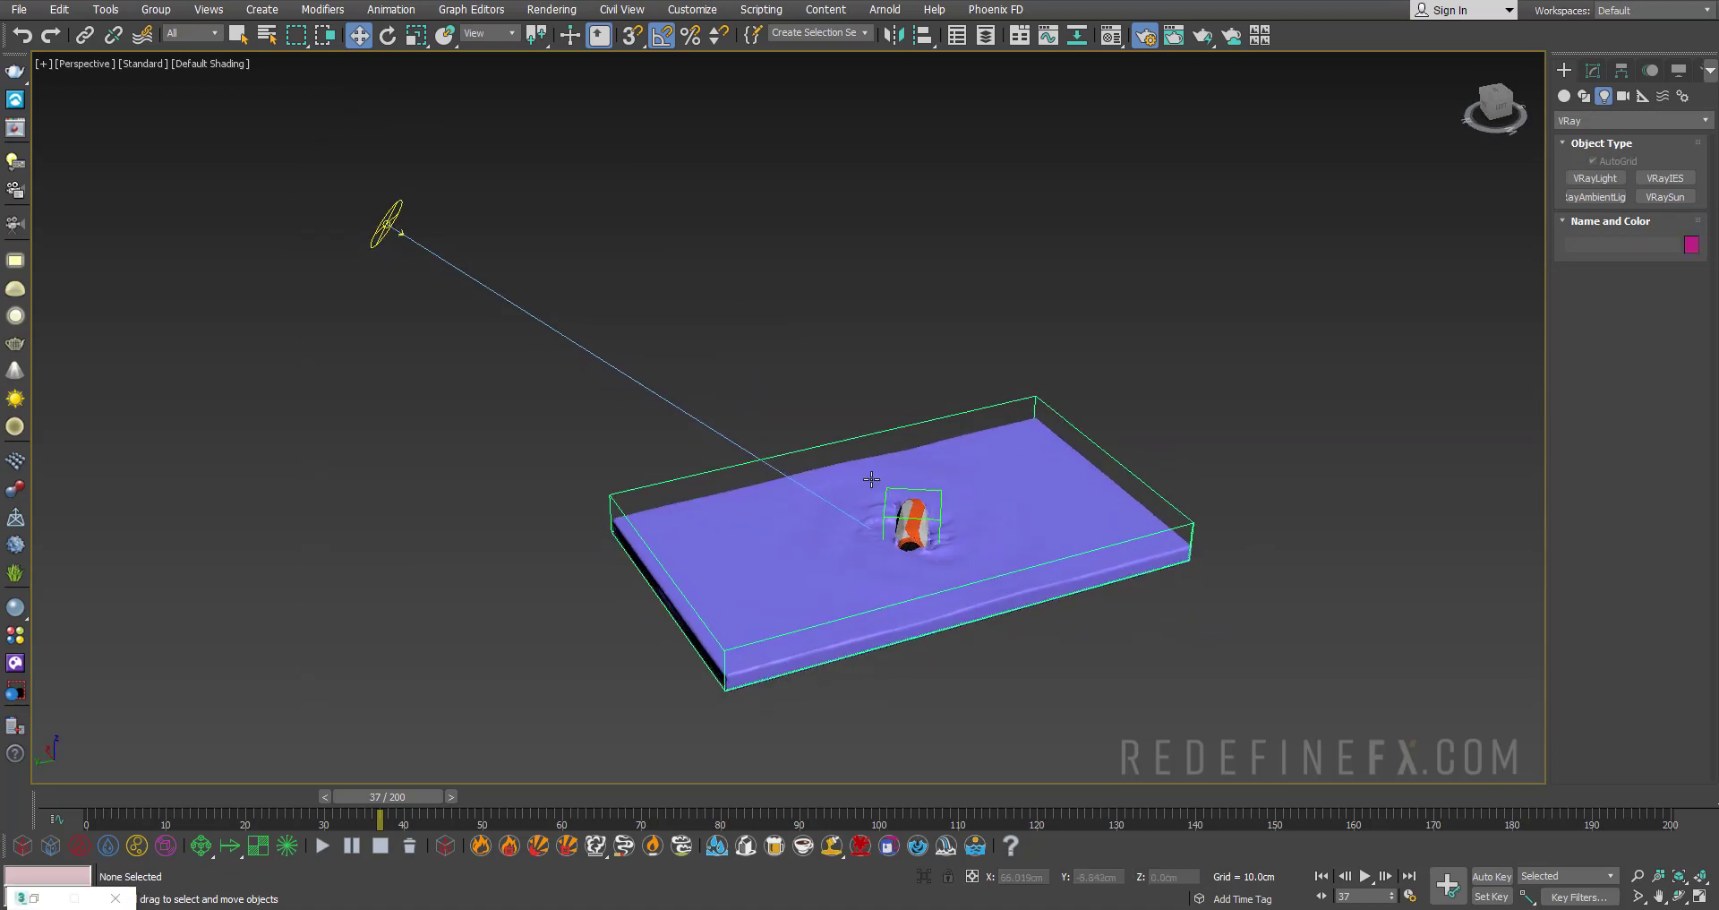
left_click(146, 64)
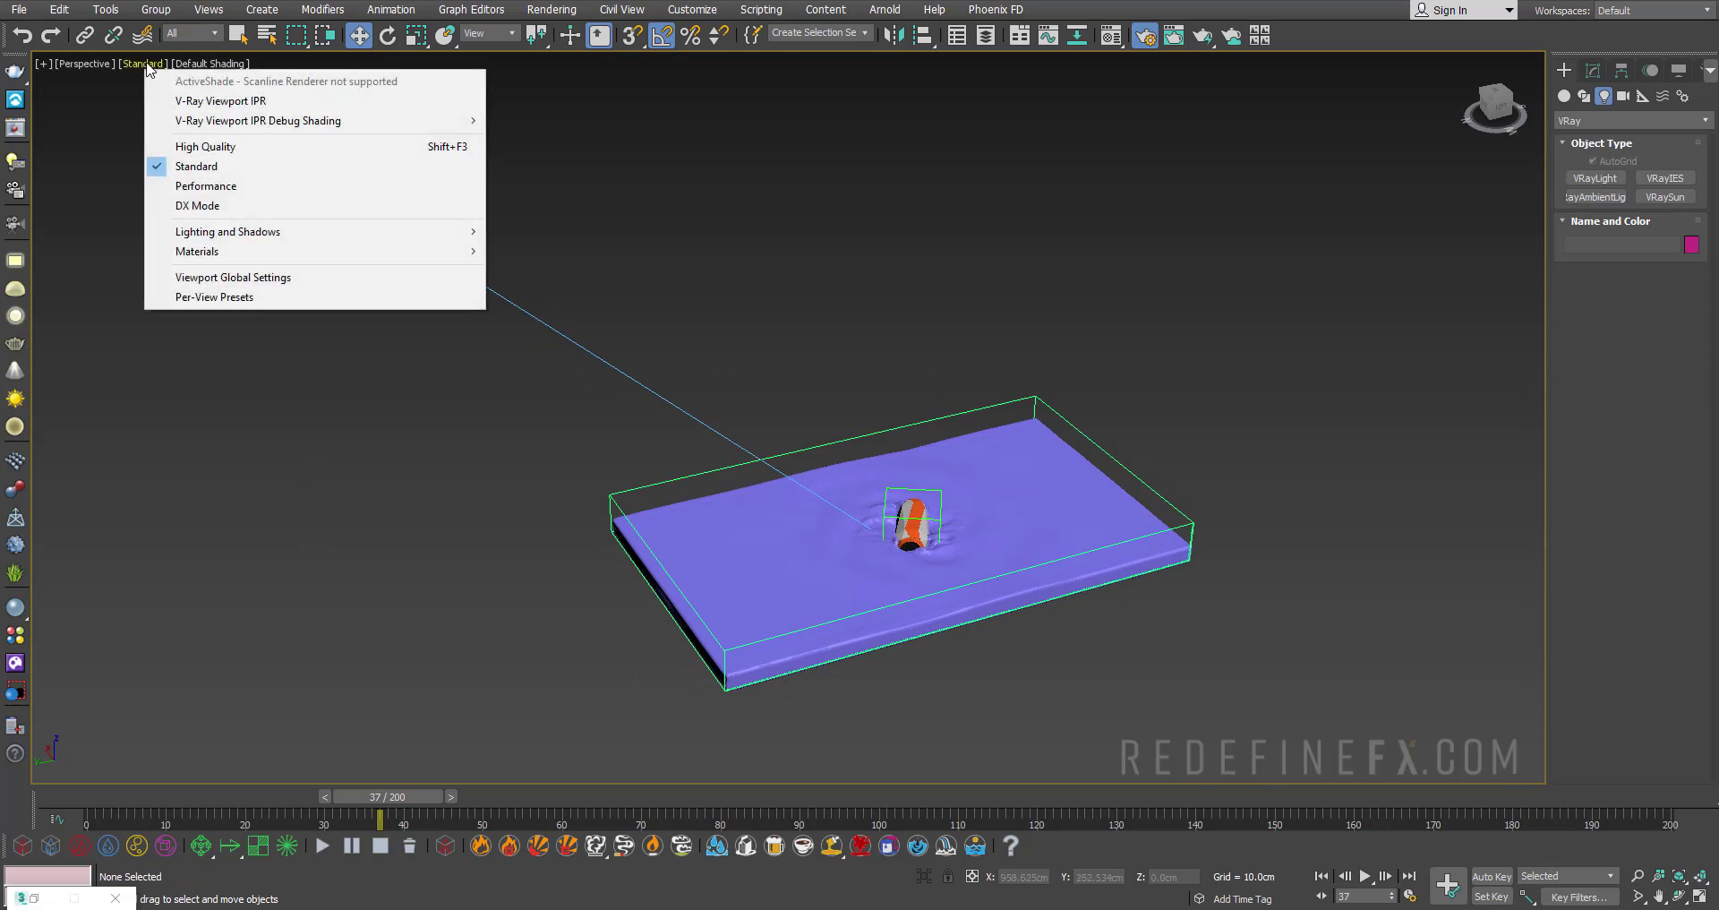
left_click(204, 104)
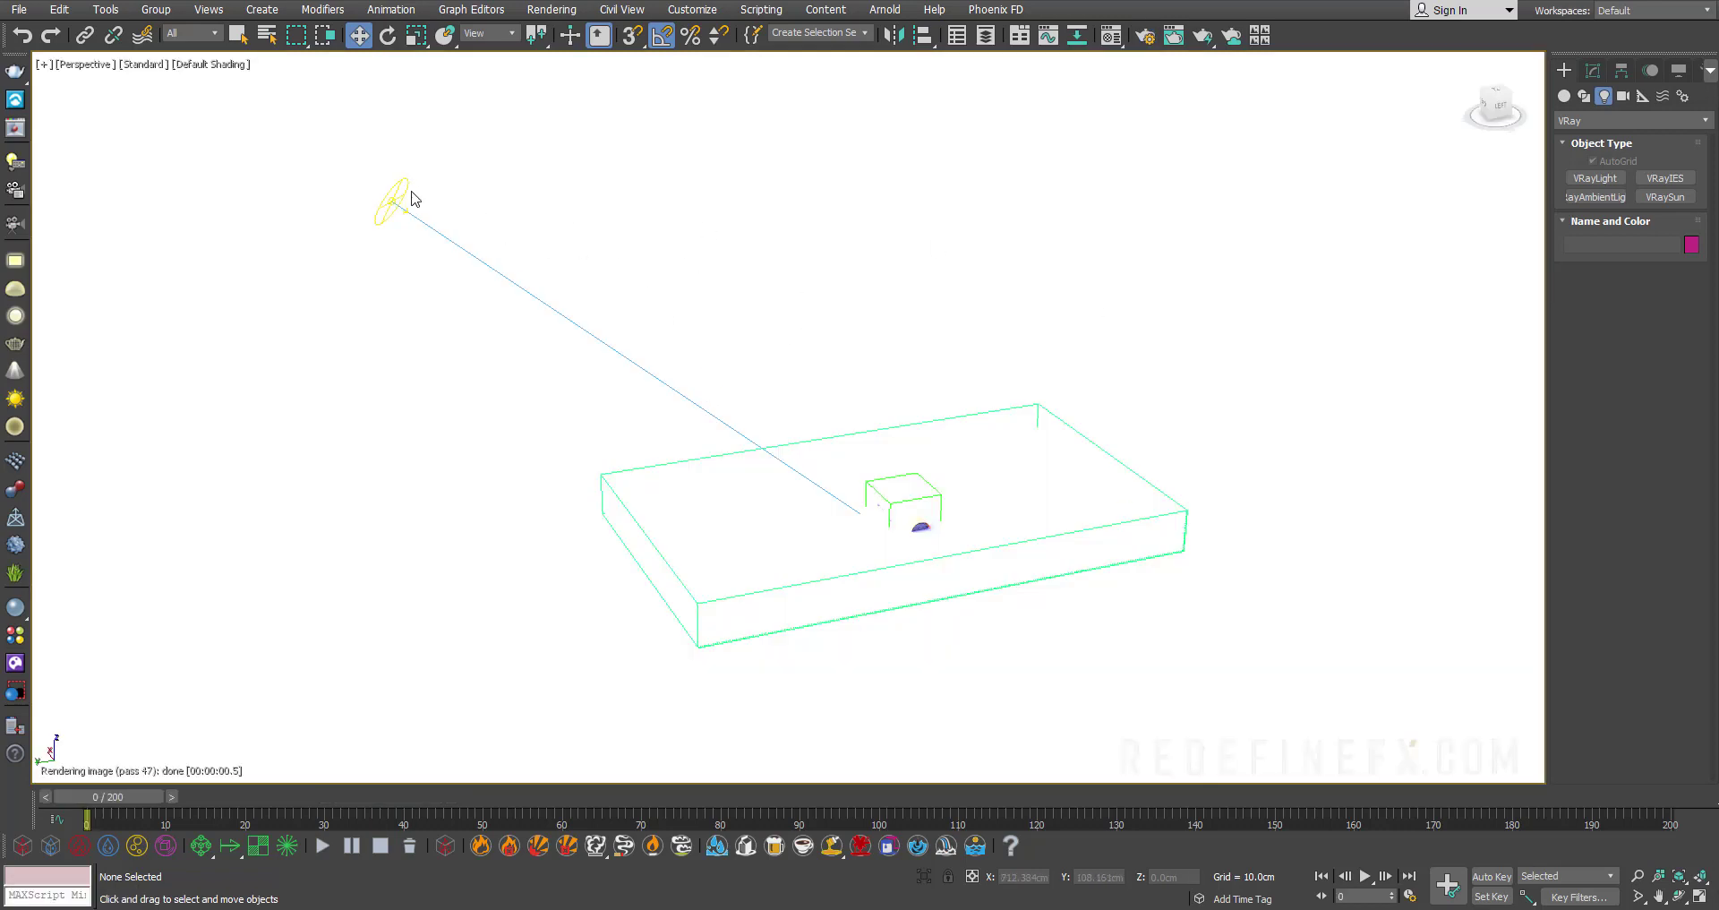
Set the V-Ray Sun's intensity multiplier to 0.04
left_click(407, 192)
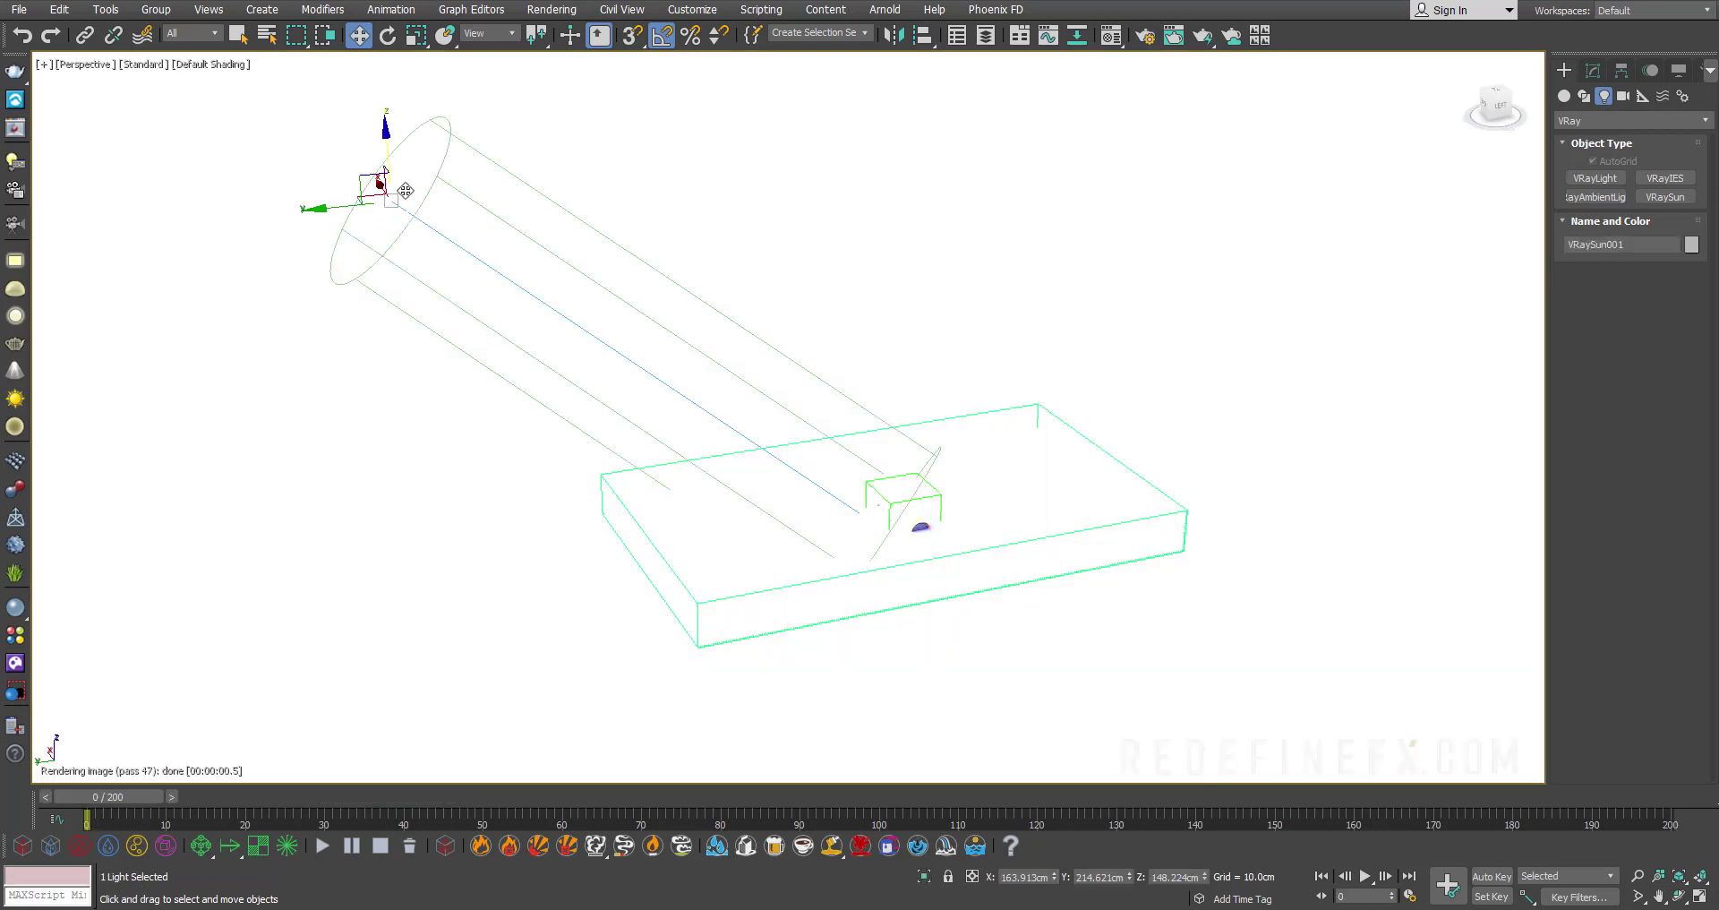
left_click(1593, 69)
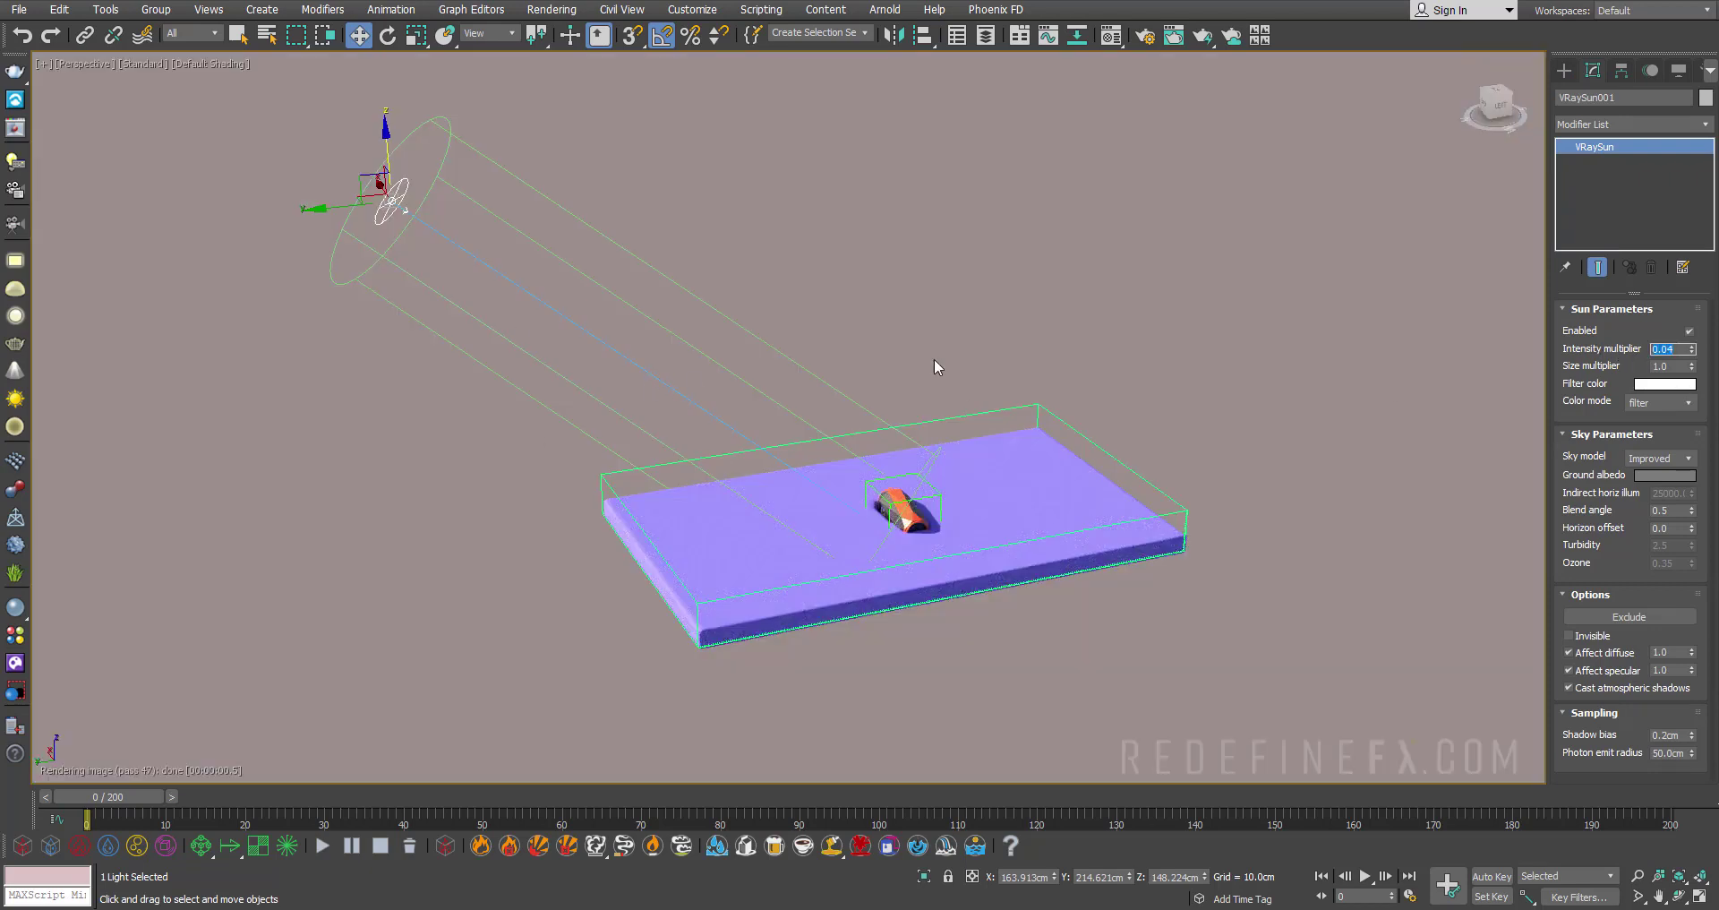
middle_click_drag(976, 460, 1010, 448, "alt")
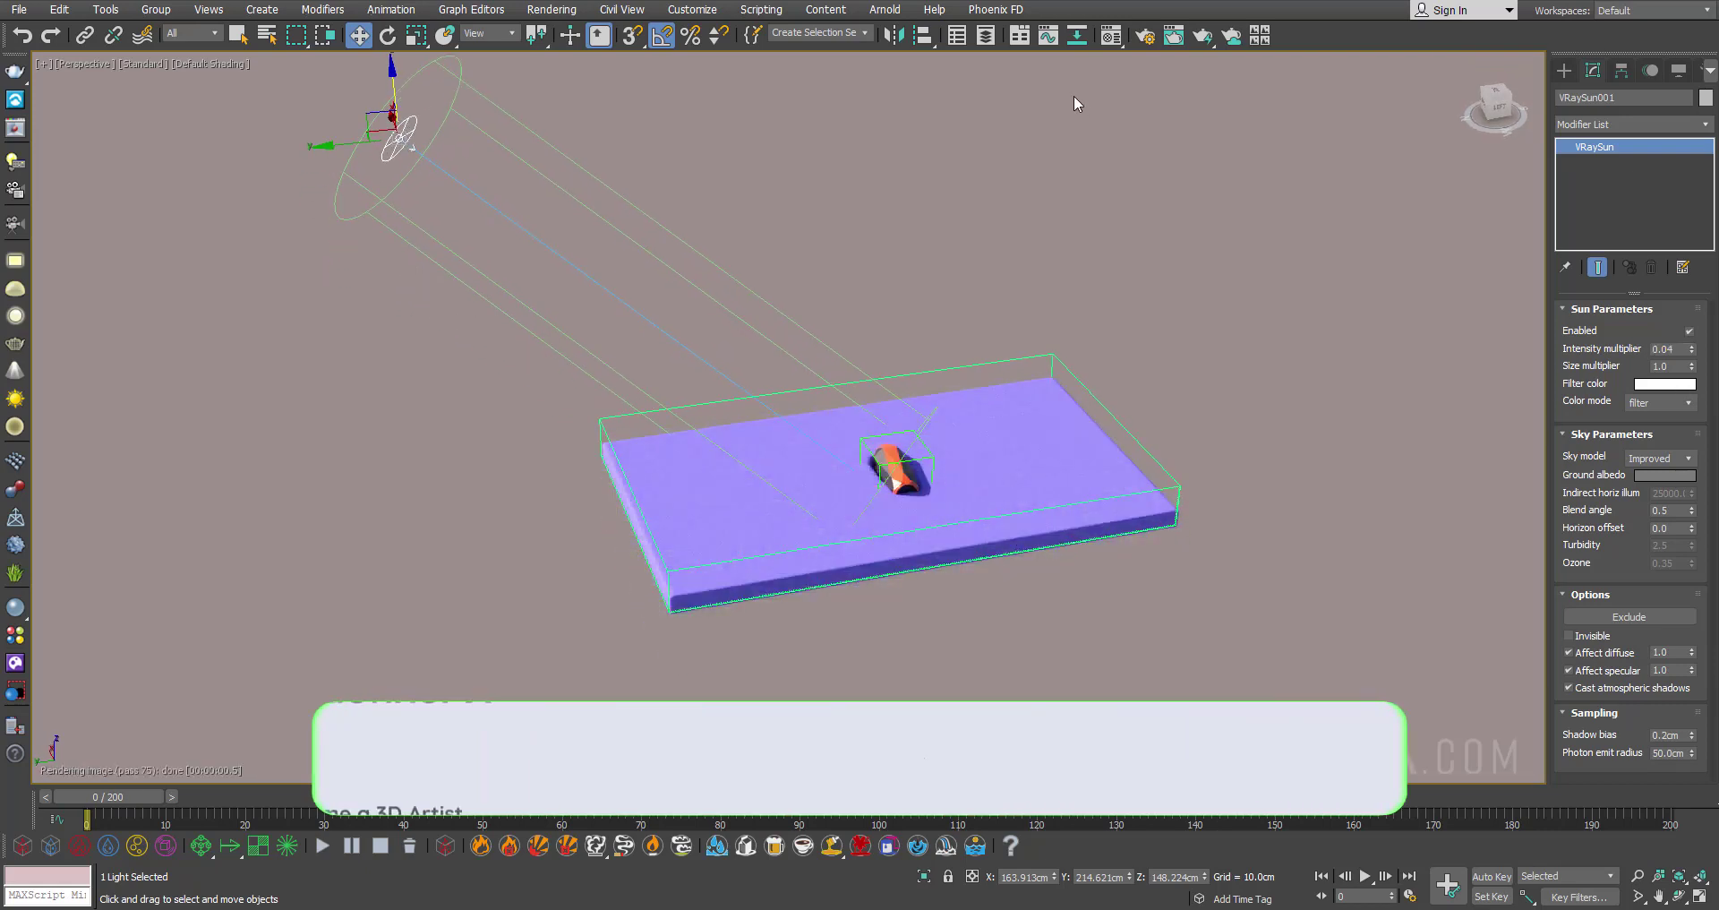
Make a VRayMtl with the Water preset in the 18 - Default material slot and assign it to the Phoenix FD liquid
left_click(1111, 35)
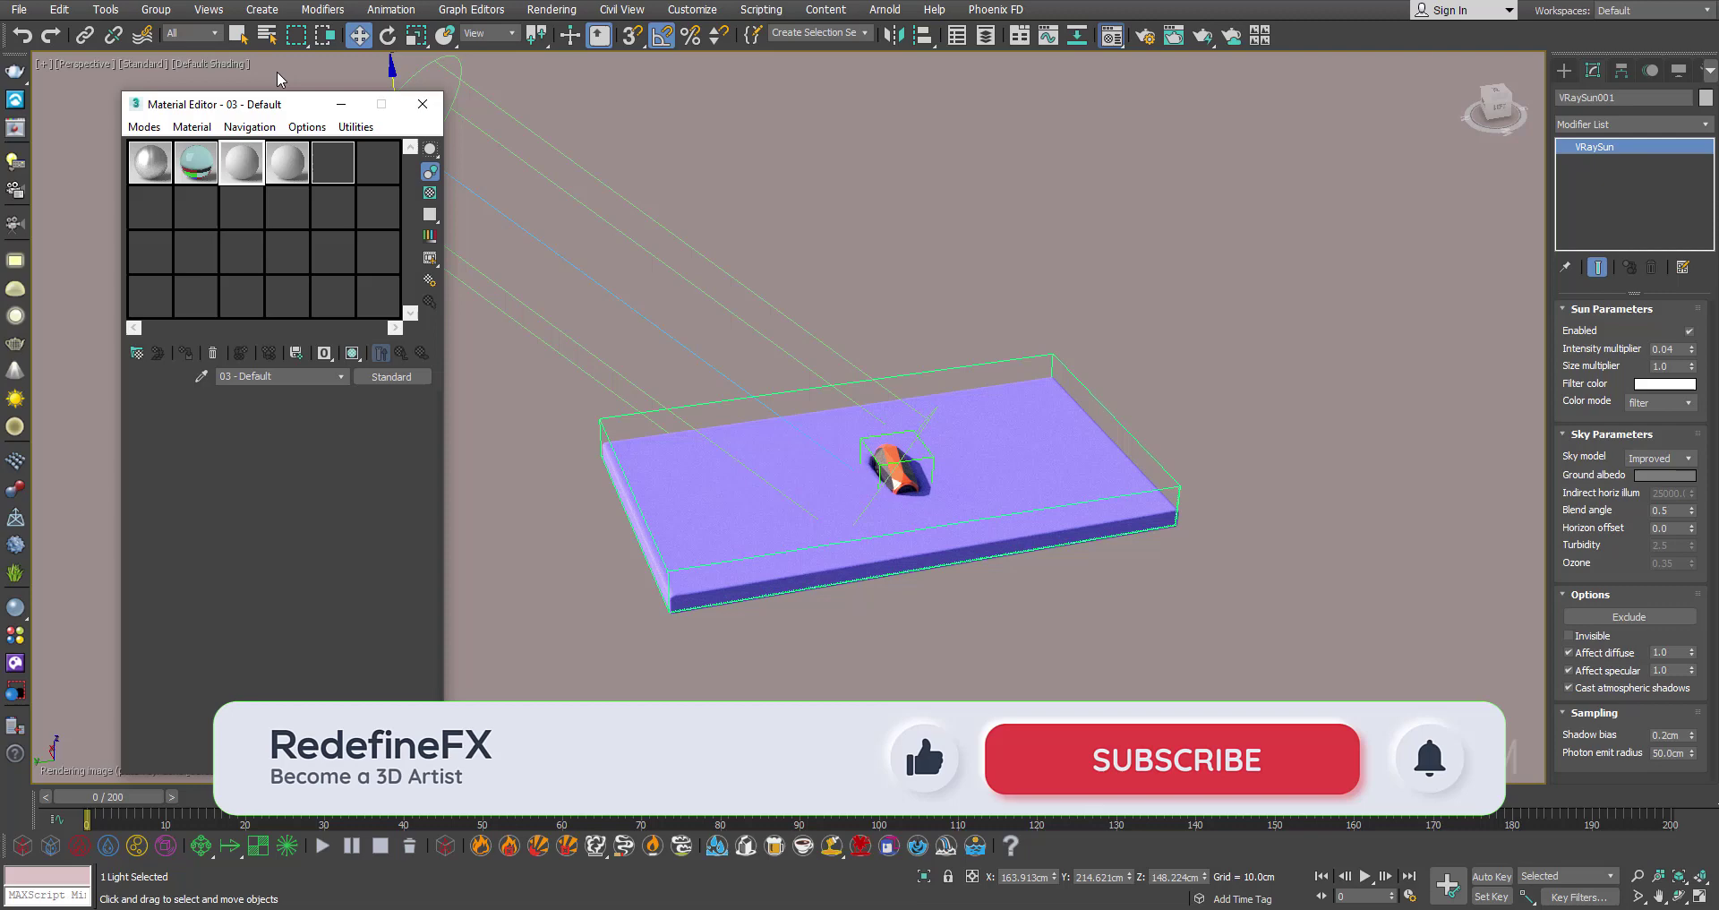
left_click(391, 376)
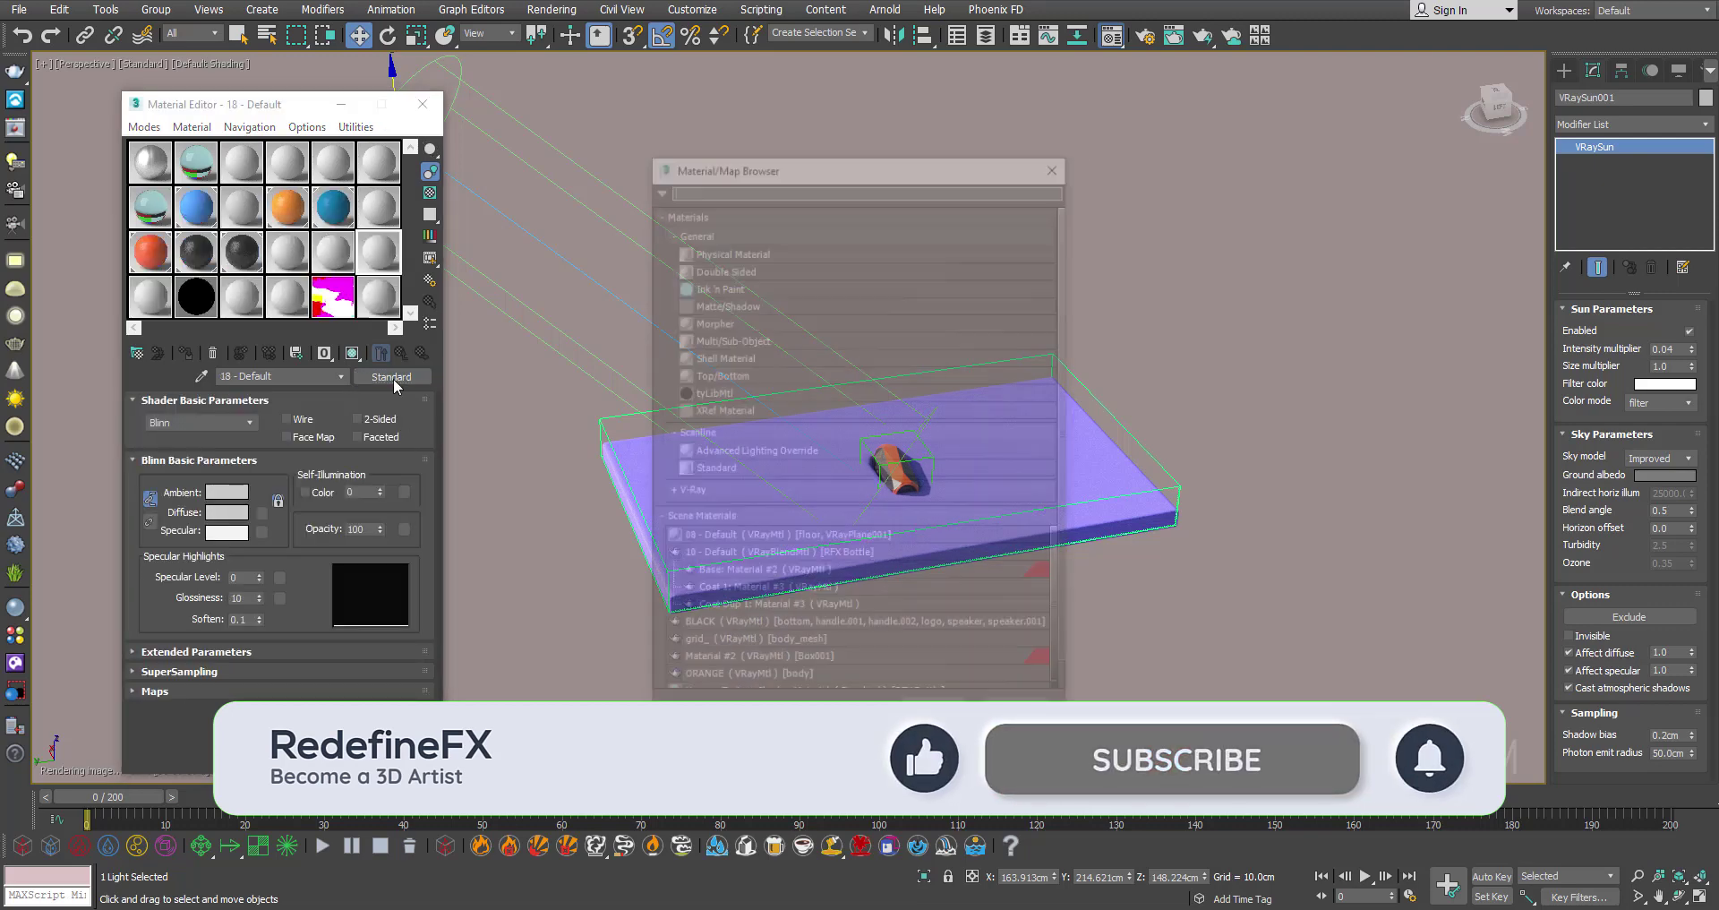
left_click(690, 460)
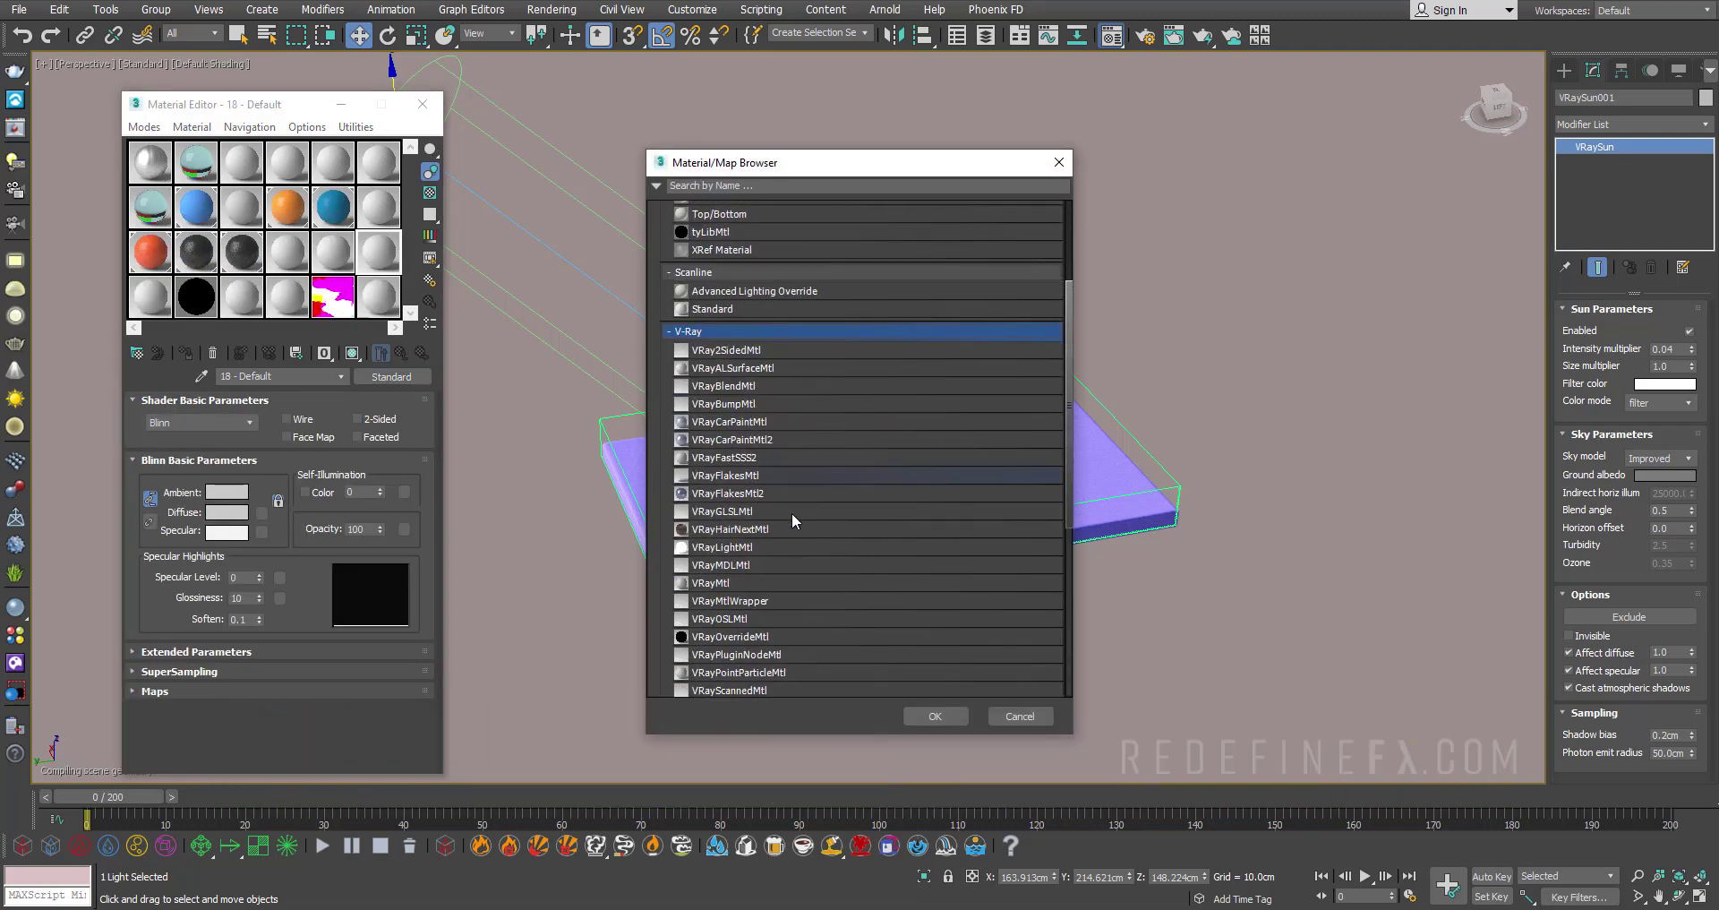
double_click(718, 579)
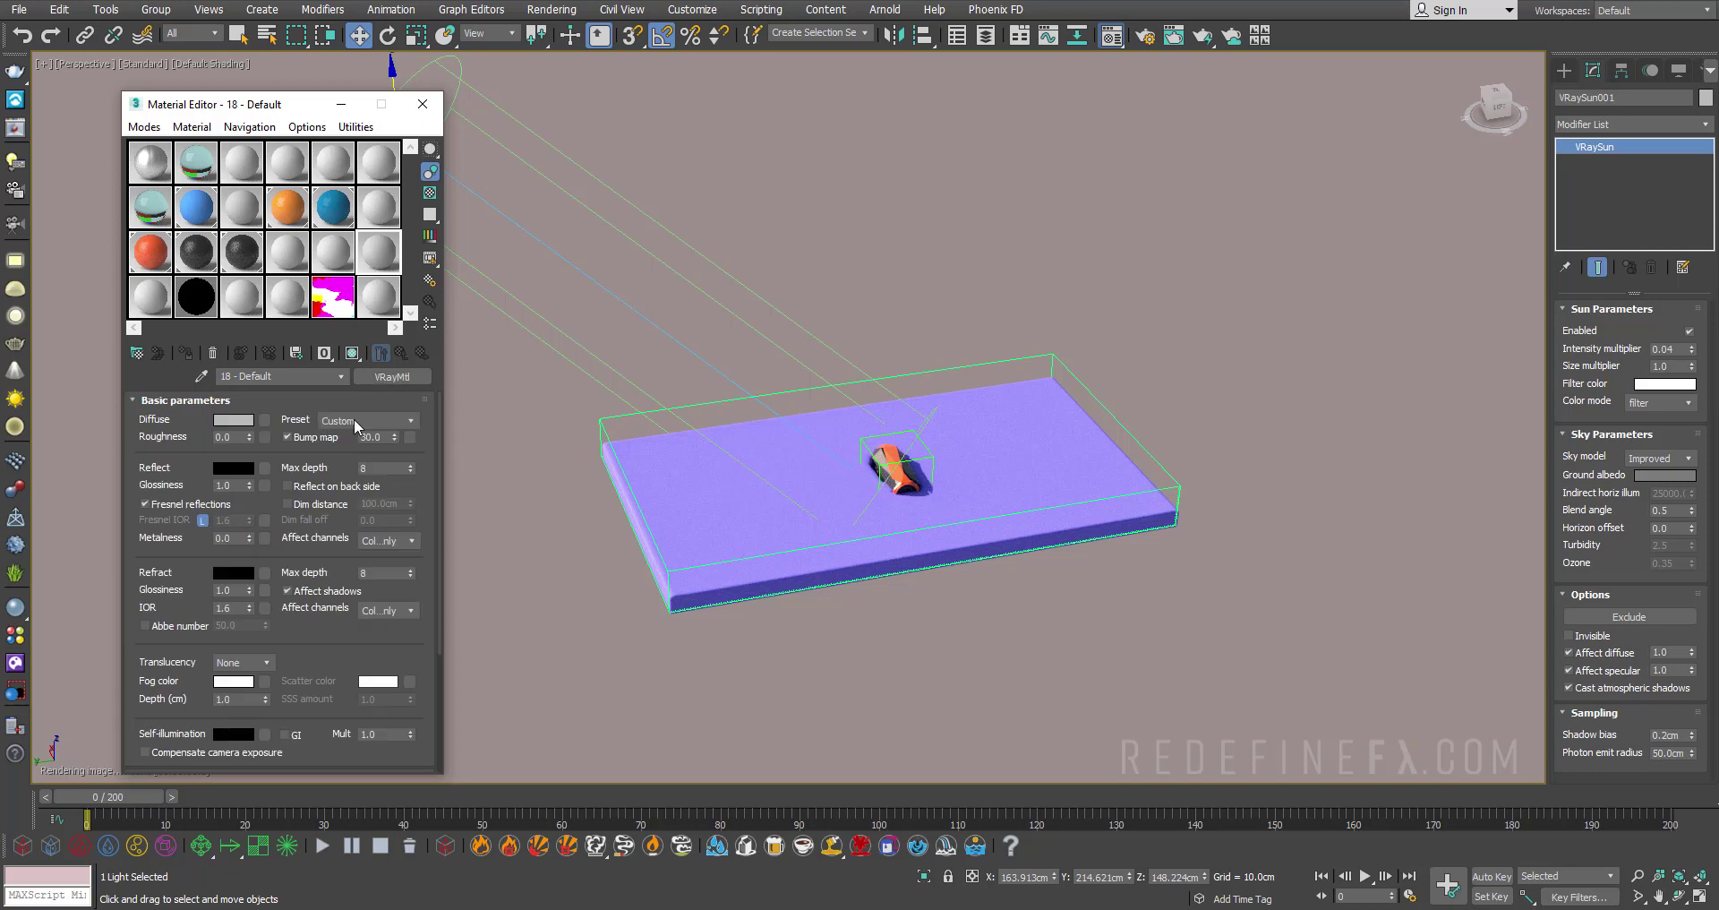
left_click(358, 421)
left_click(339, 659)
left_click_drag(380, 256, 681, 492)
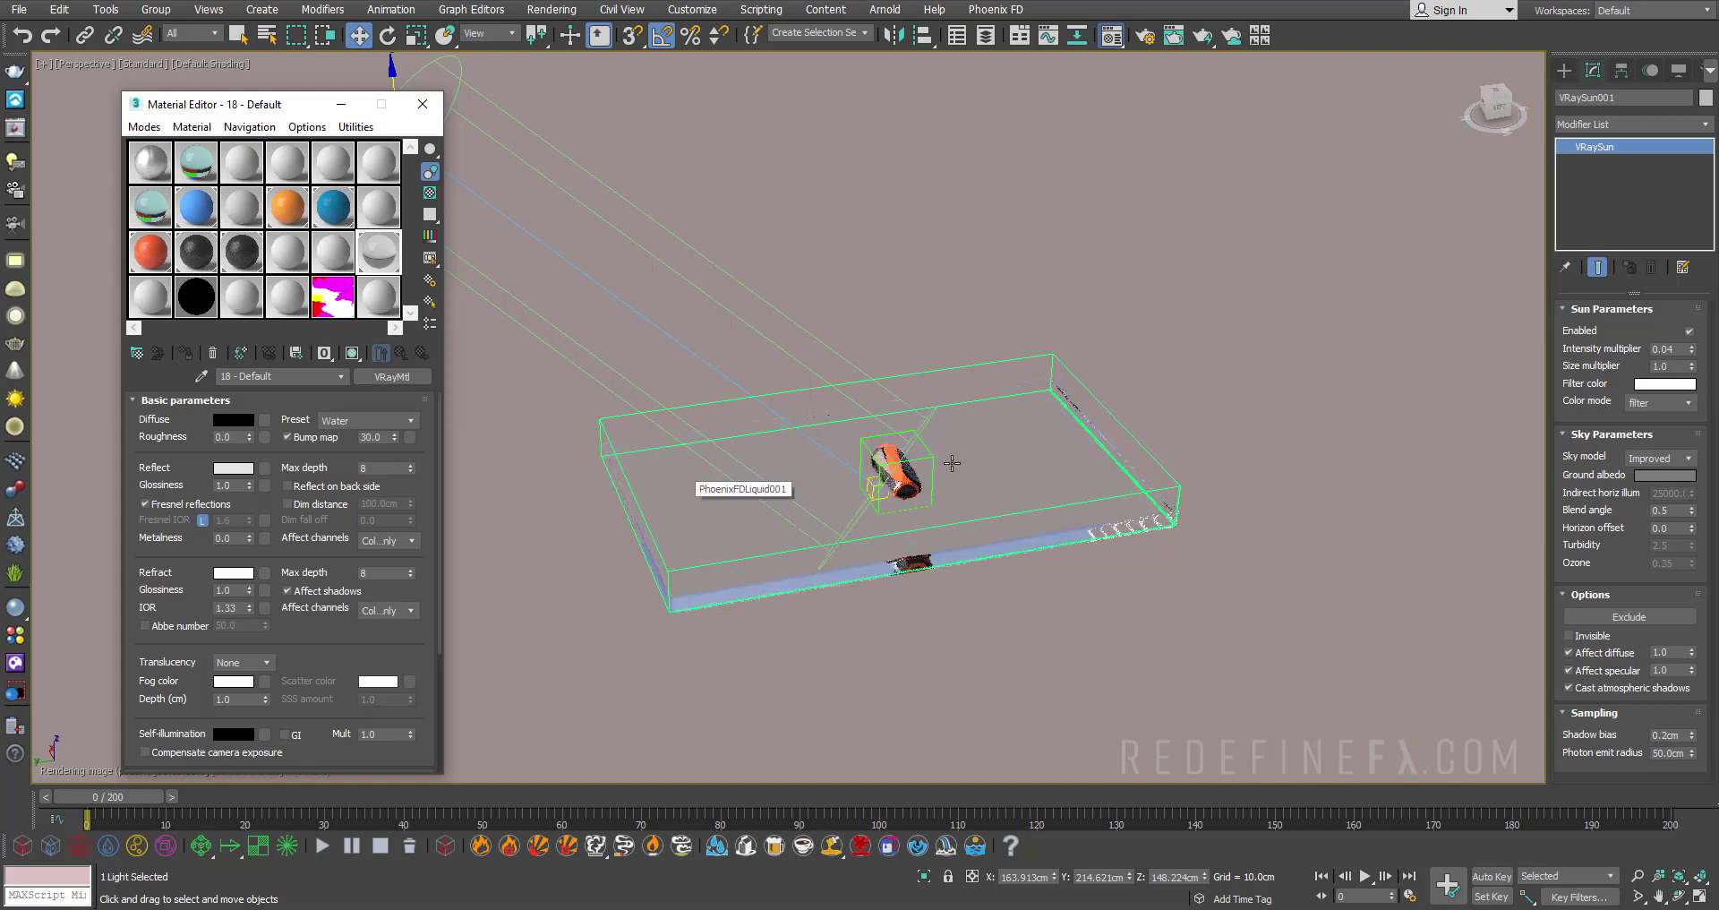
Unhide the large floor plane beneath the liquid and the speaker
middle_click_drag(952, 462, 1104, 361, "alt")
right_click(1026, 617)
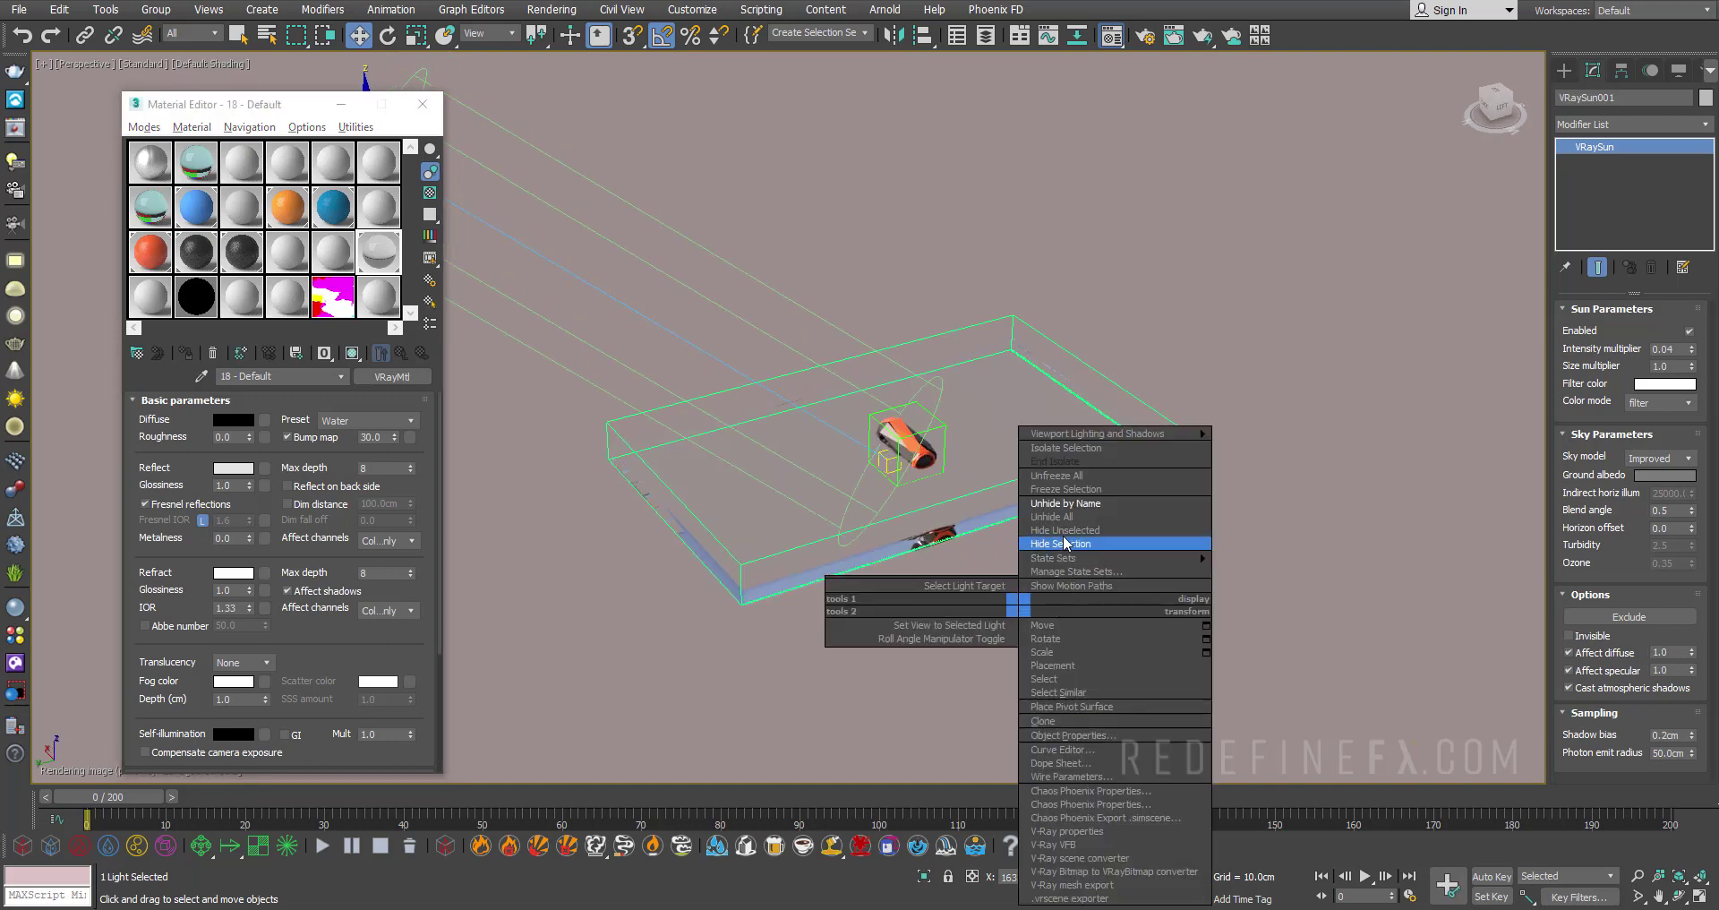
left_click(1074, 518)
double_click(79, 127)
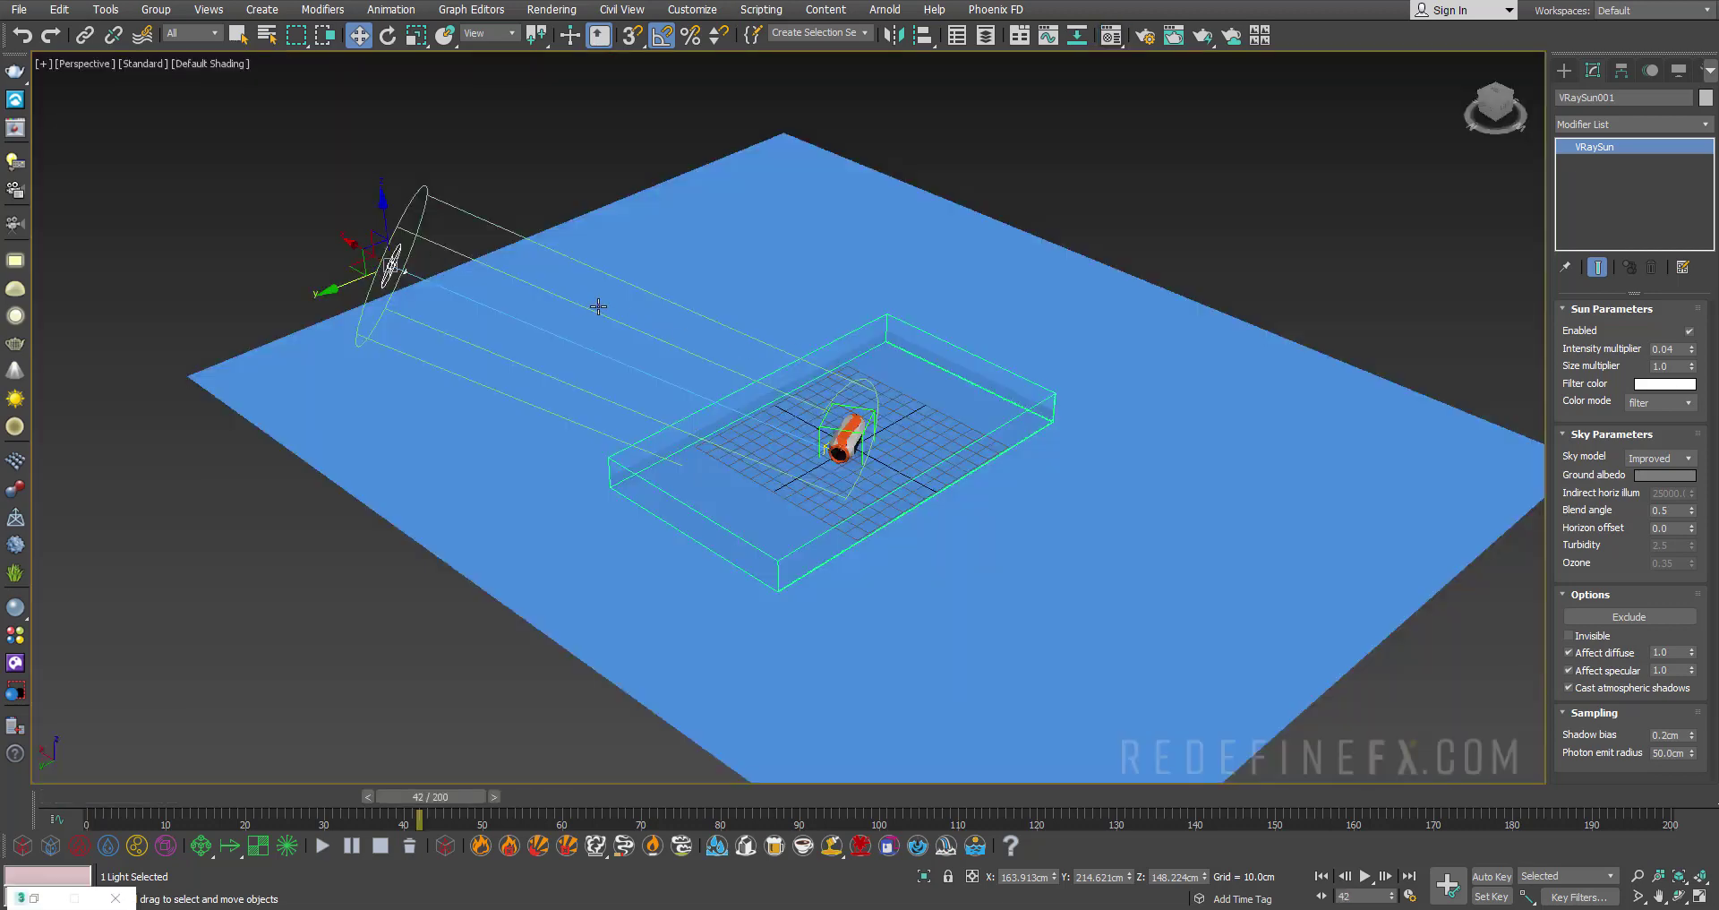
Enlarge the V-Ray Sun's photon emit radius to about 174.6 cm so that its beam covers the whole liquid container
scroll(960, 453, "up", 3)
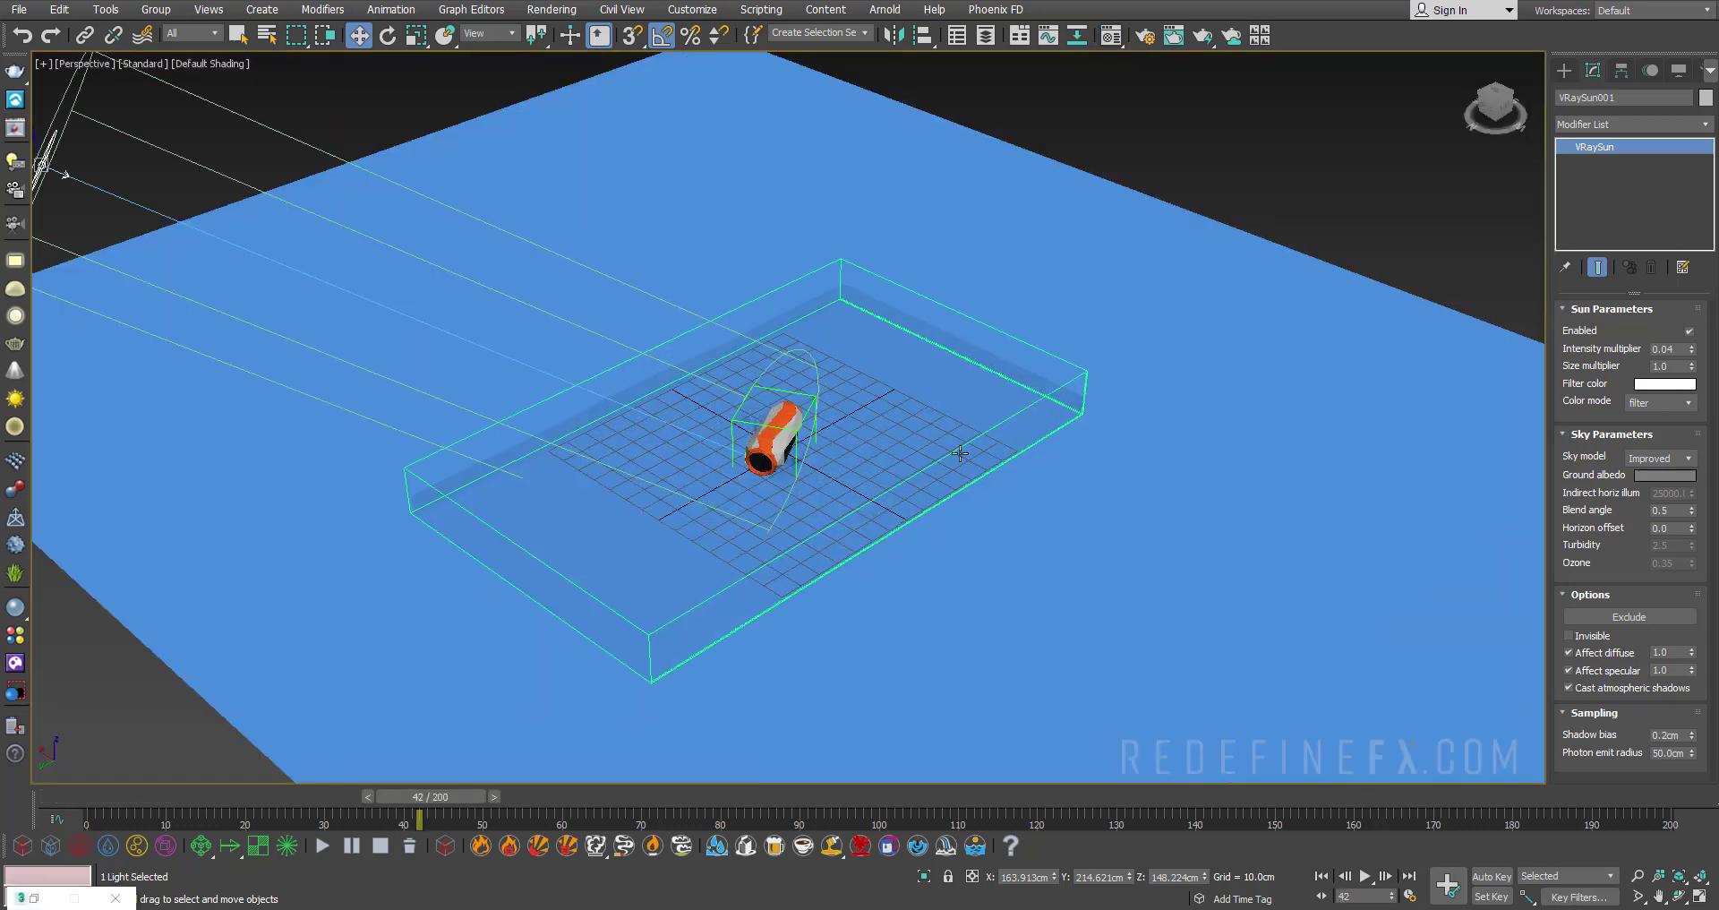
scroll(664, 405, "down", 3)
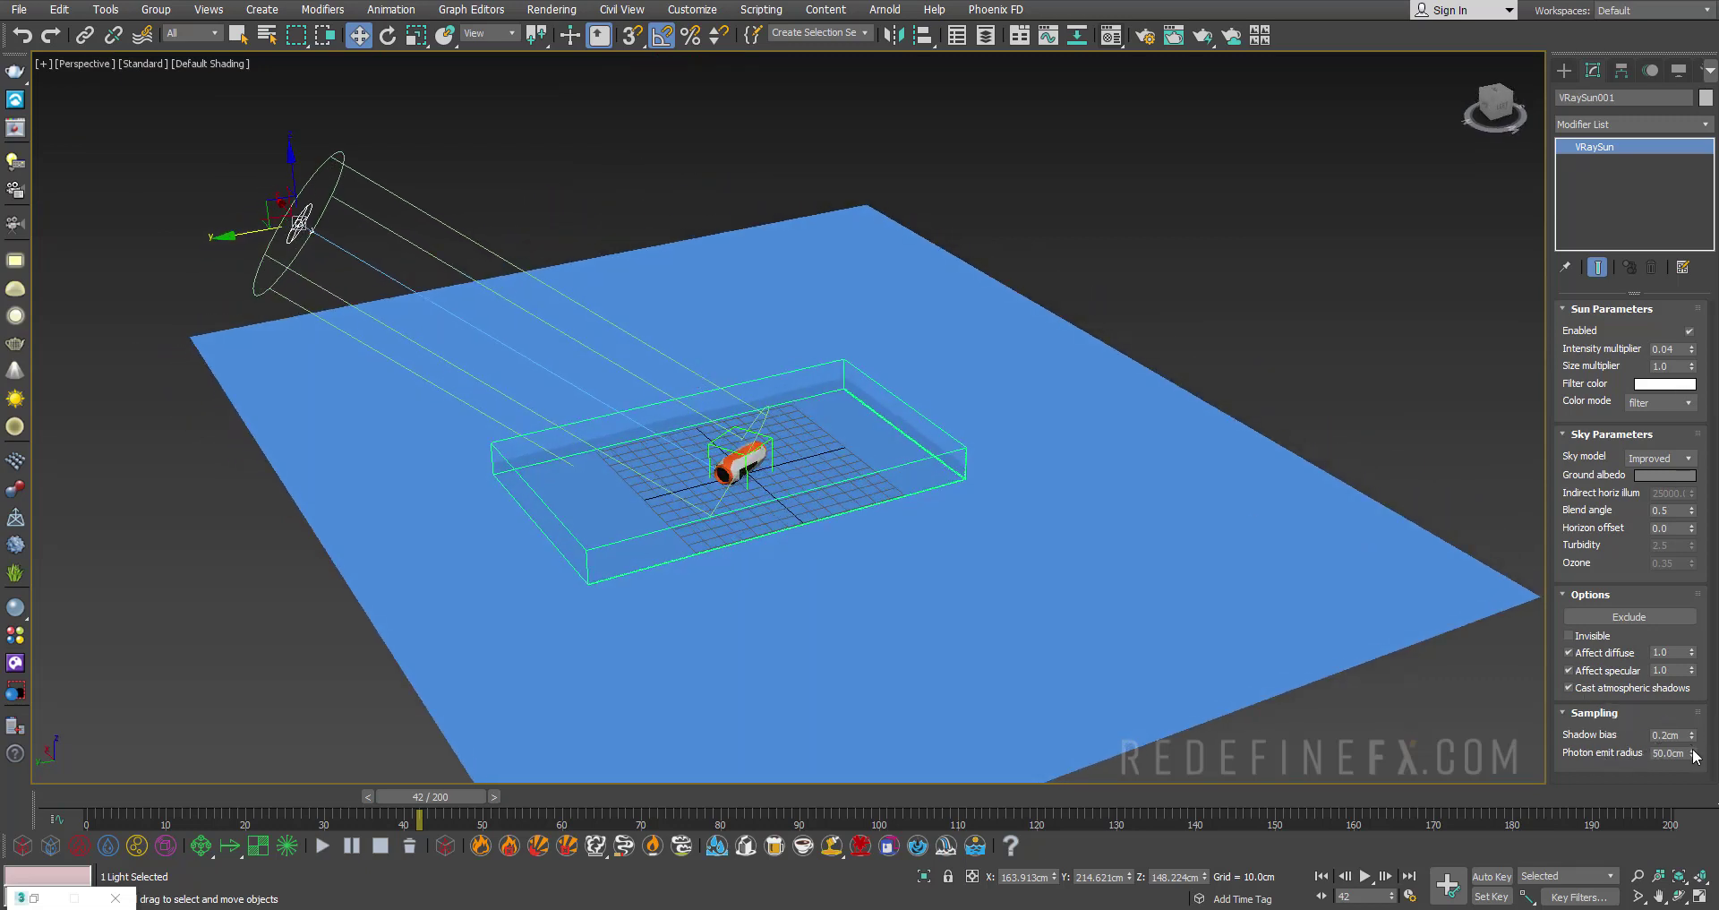
left_click_drag(1692, 754, 1640, 557)
middle_click_drag(538, 466, 1402, 615, "alt")
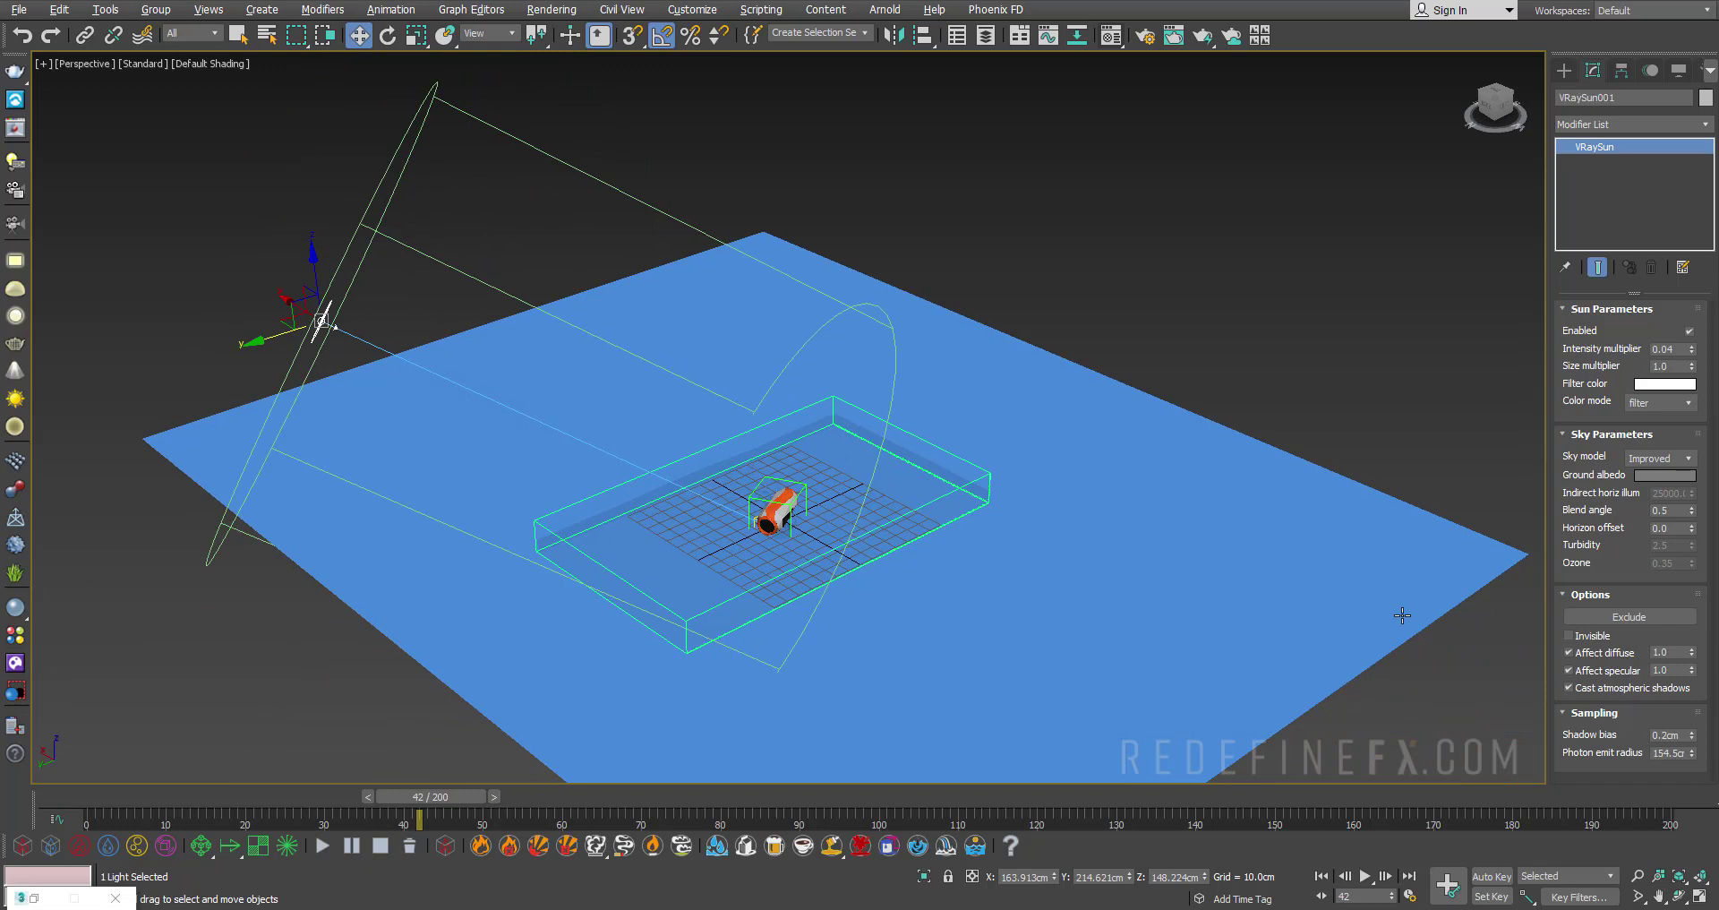
middle_click_drag(803, 541, 737, 339, "alt")
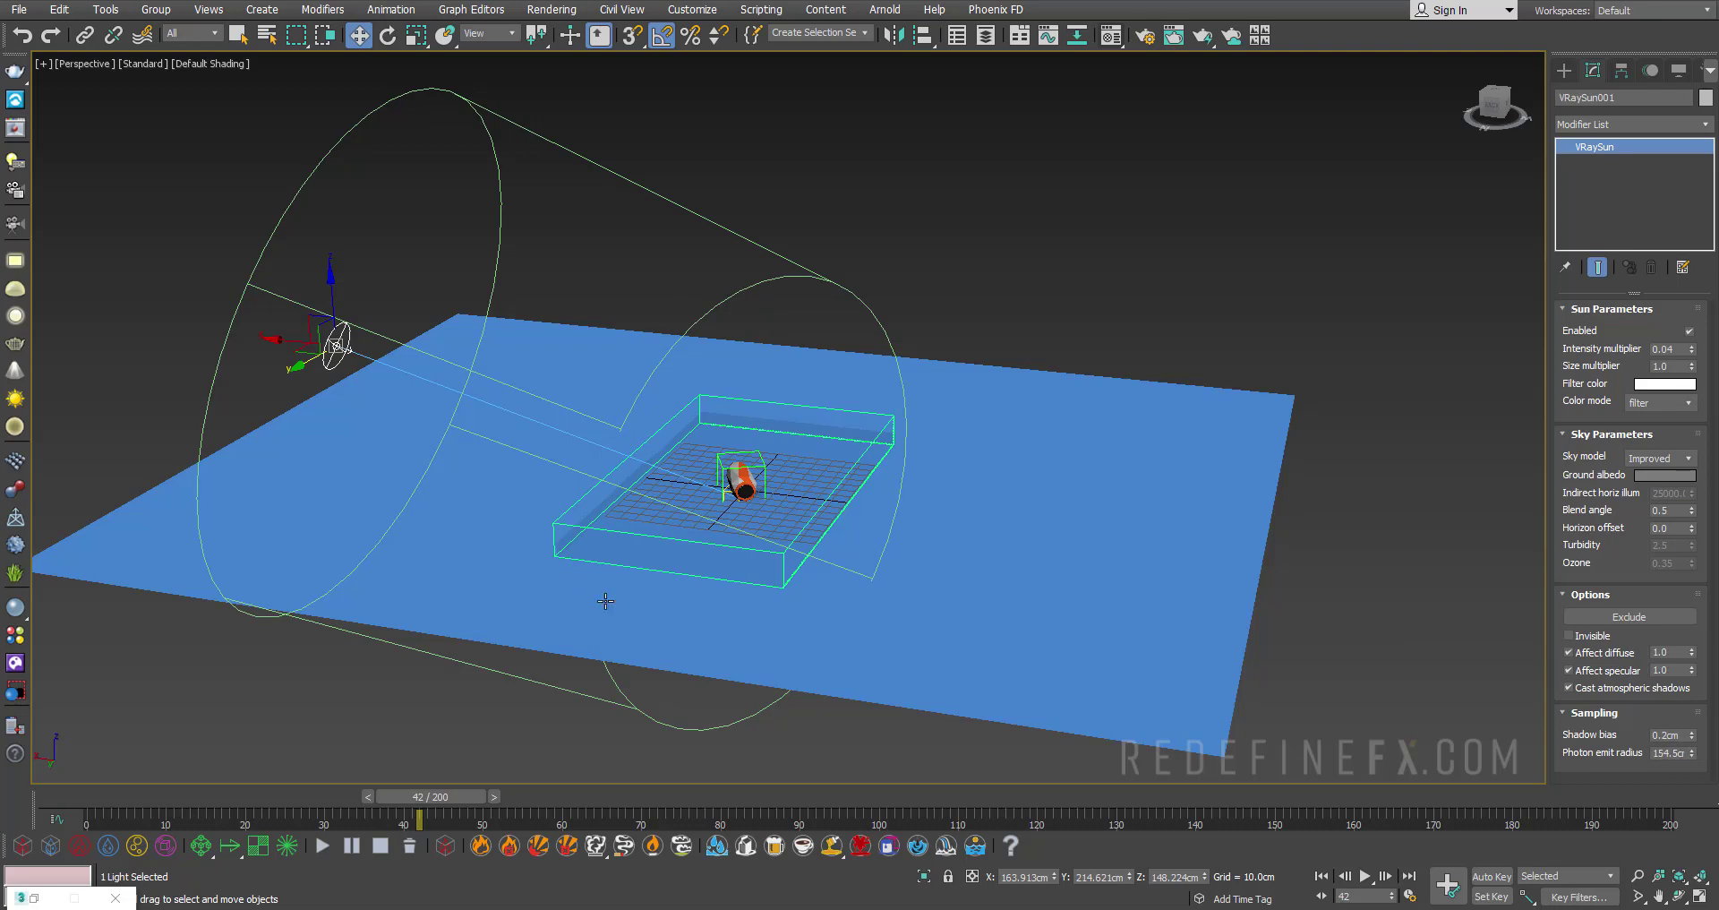
left_click_drag(1691, 754, 1688, 736)
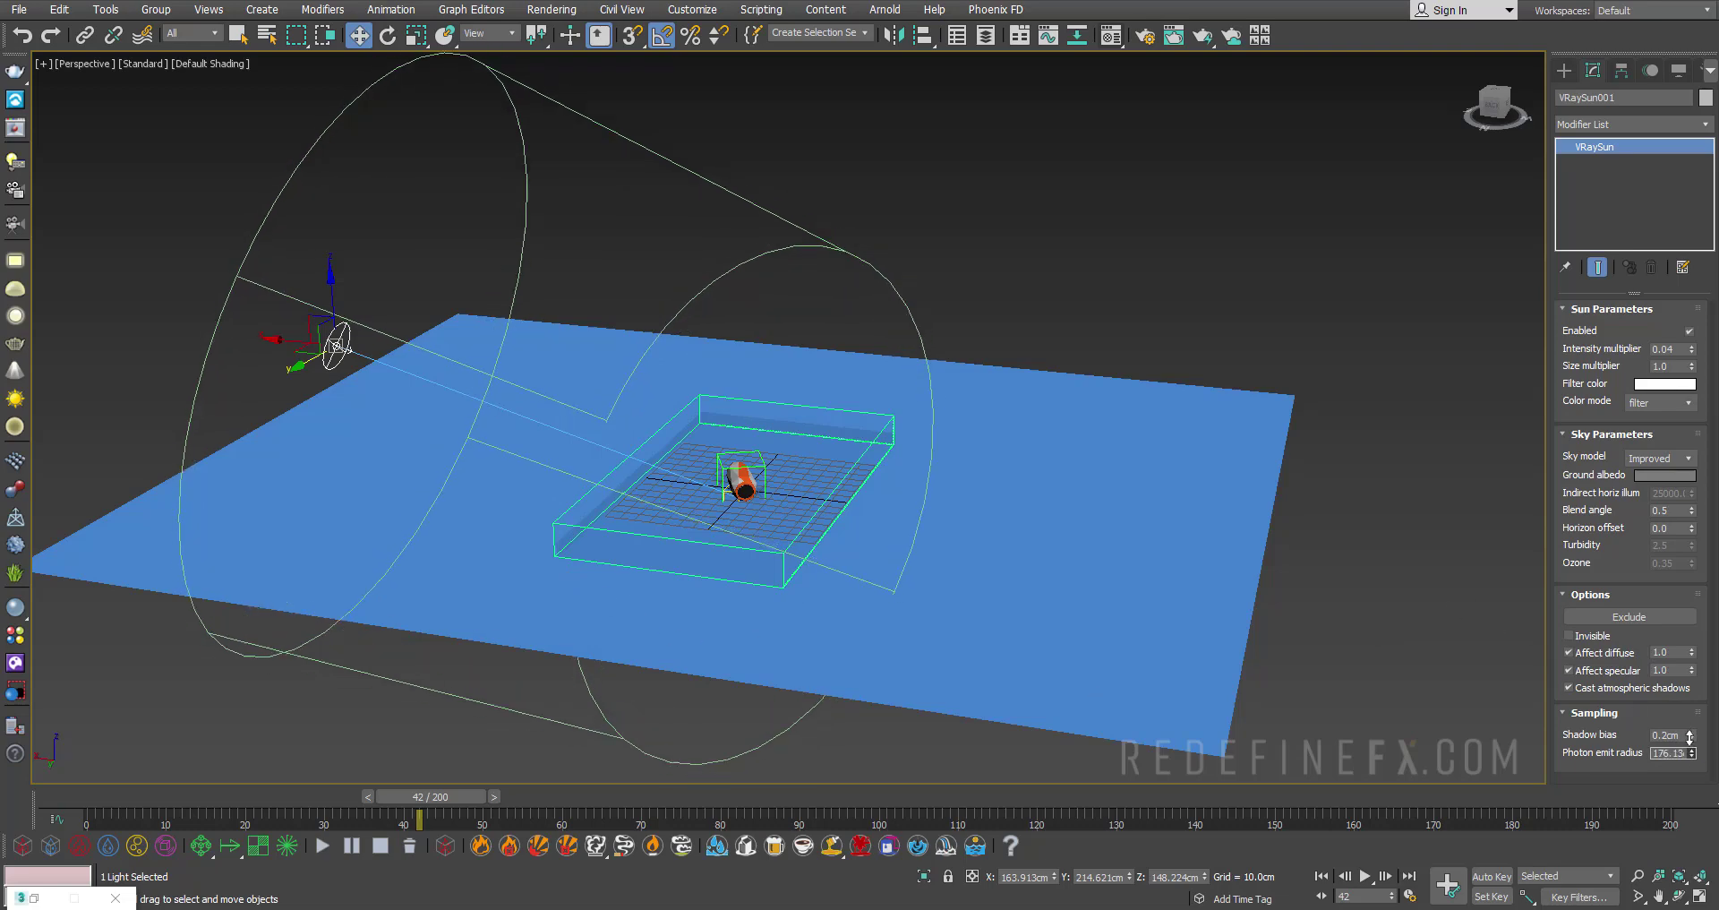
left_click_drag(1690, 736, 1690, 748)
middle_click_drag(759, 445, 684, 436, "alt")
scroll(684, 436, "down", 3)
Set the secondary GI engine to Light cache and check the light cache's subdivs
key("F10")
left_click(418, 300)
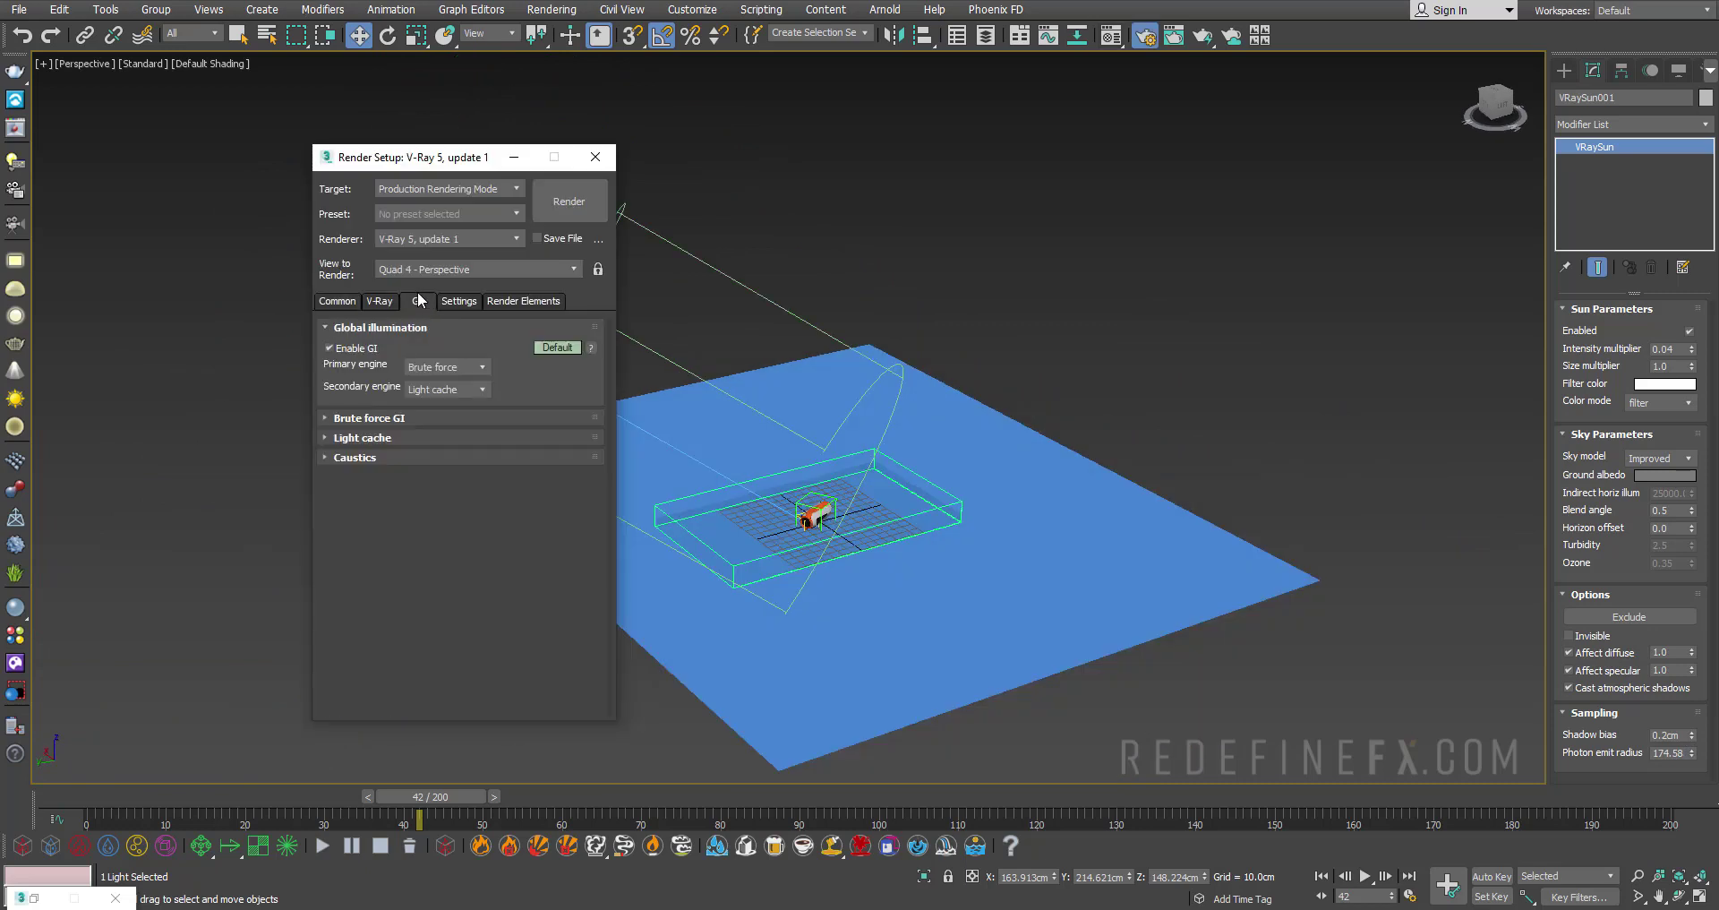
left_click(430, 390)
left_click(430, 423)
left_click(378, 436)
left_click_drag(438, 477, 399, 480)
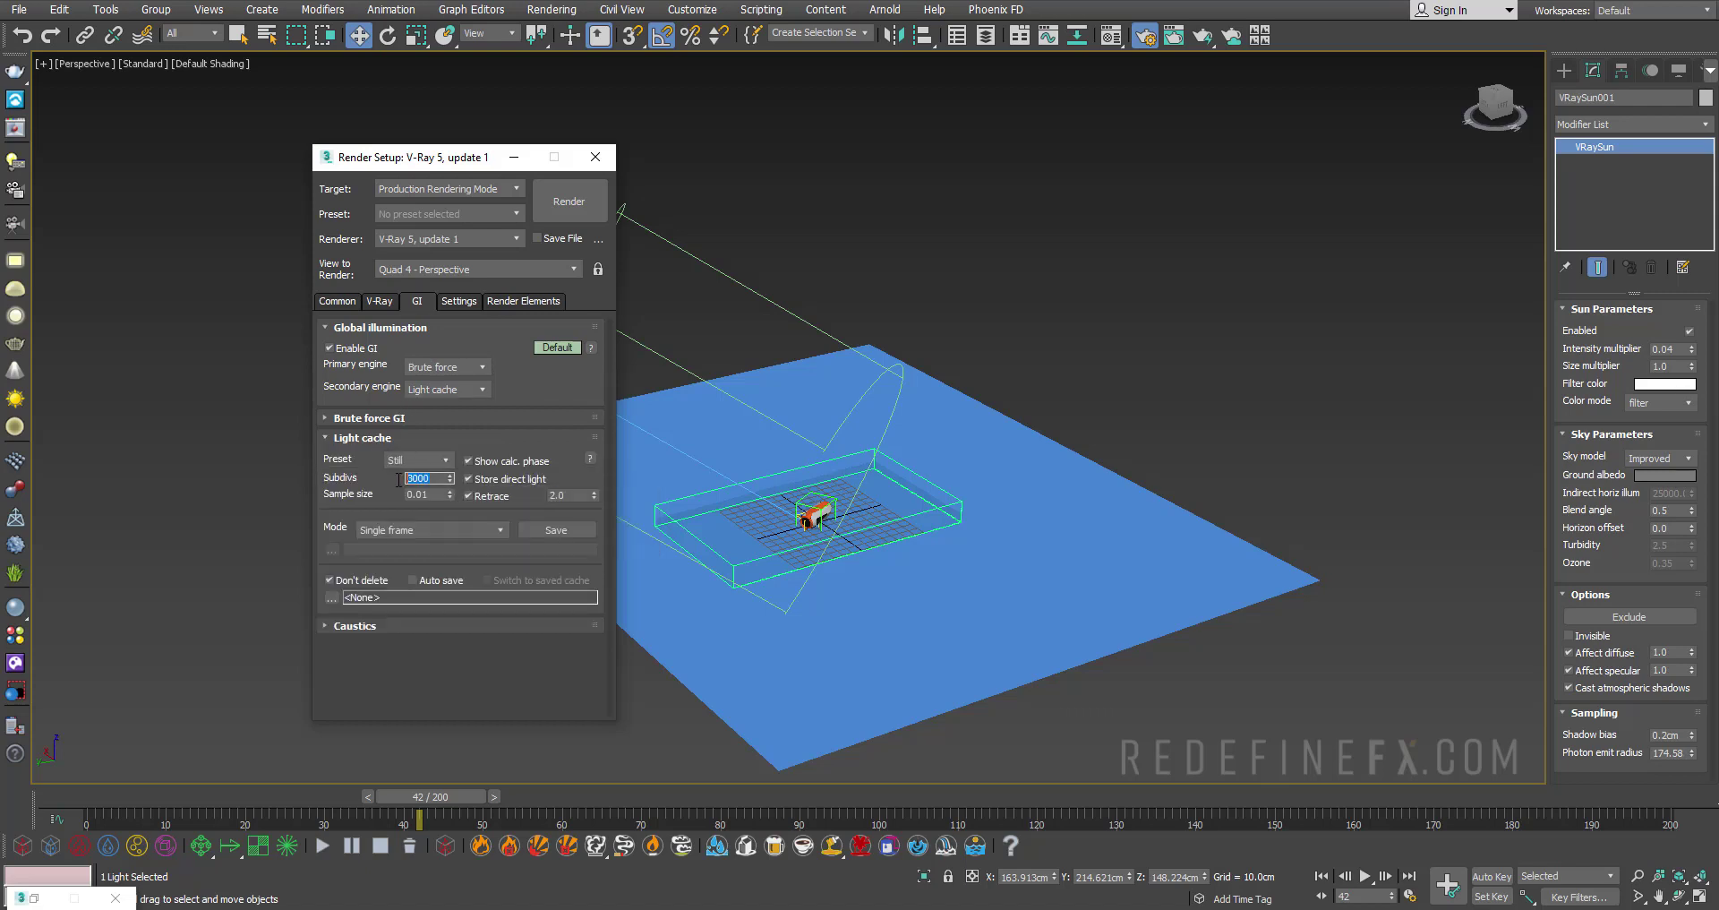
left_click(363, 438)
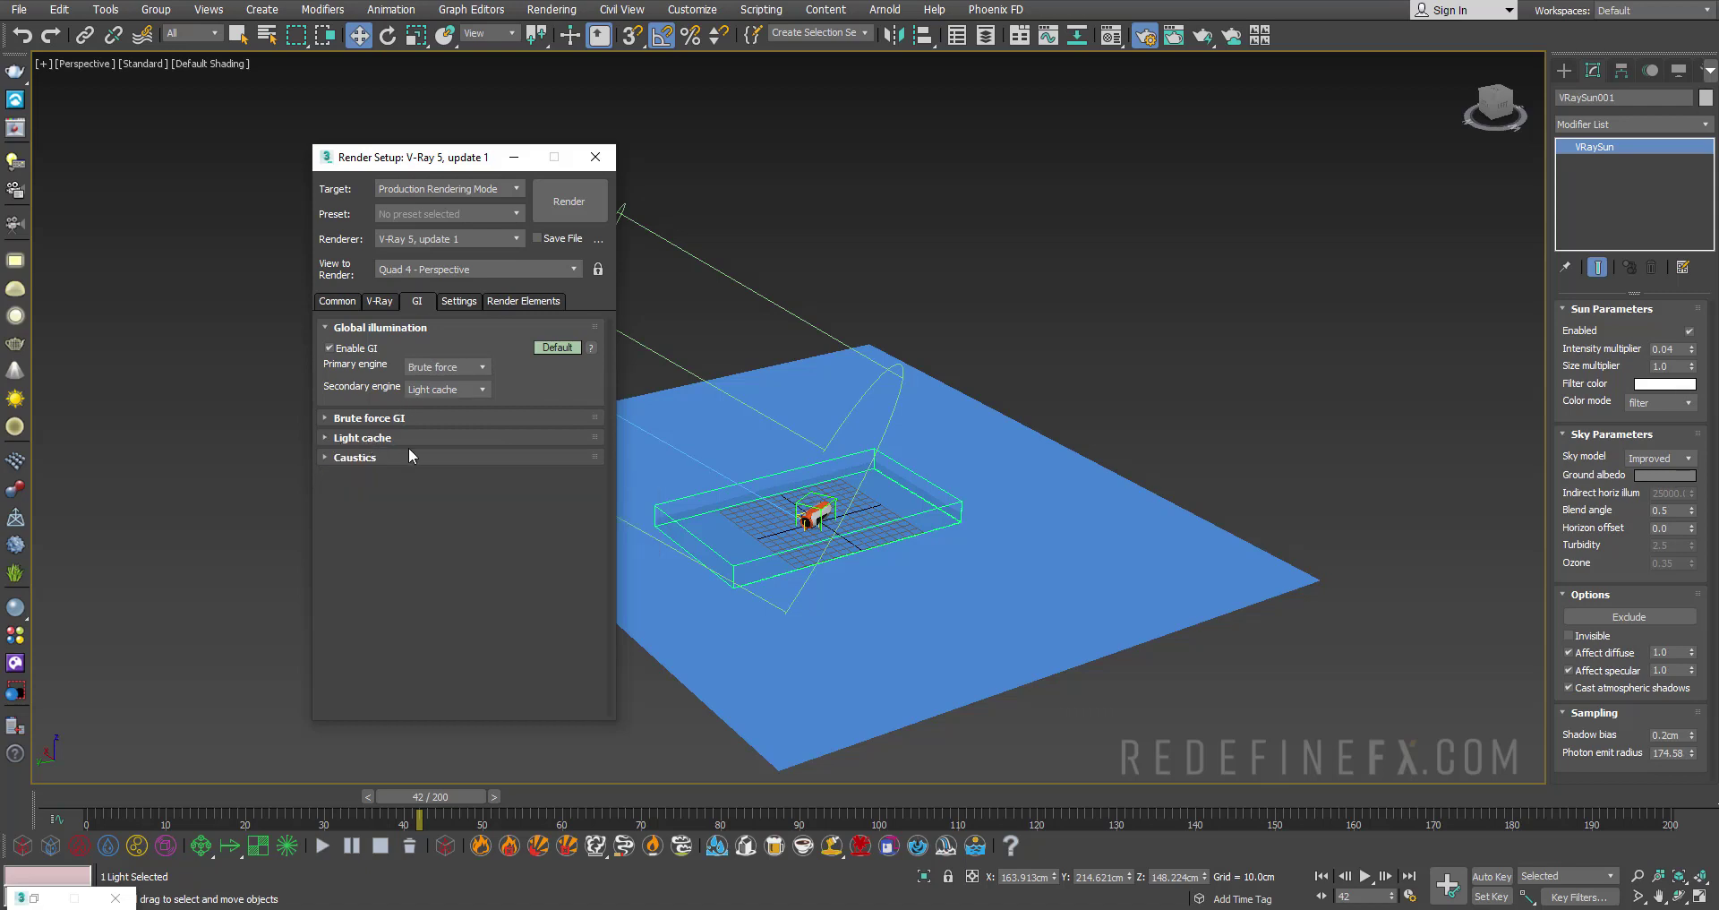
Enable caustics in the GI settings with the Progressive calculation method and check the search distance
left_click(362, 458)
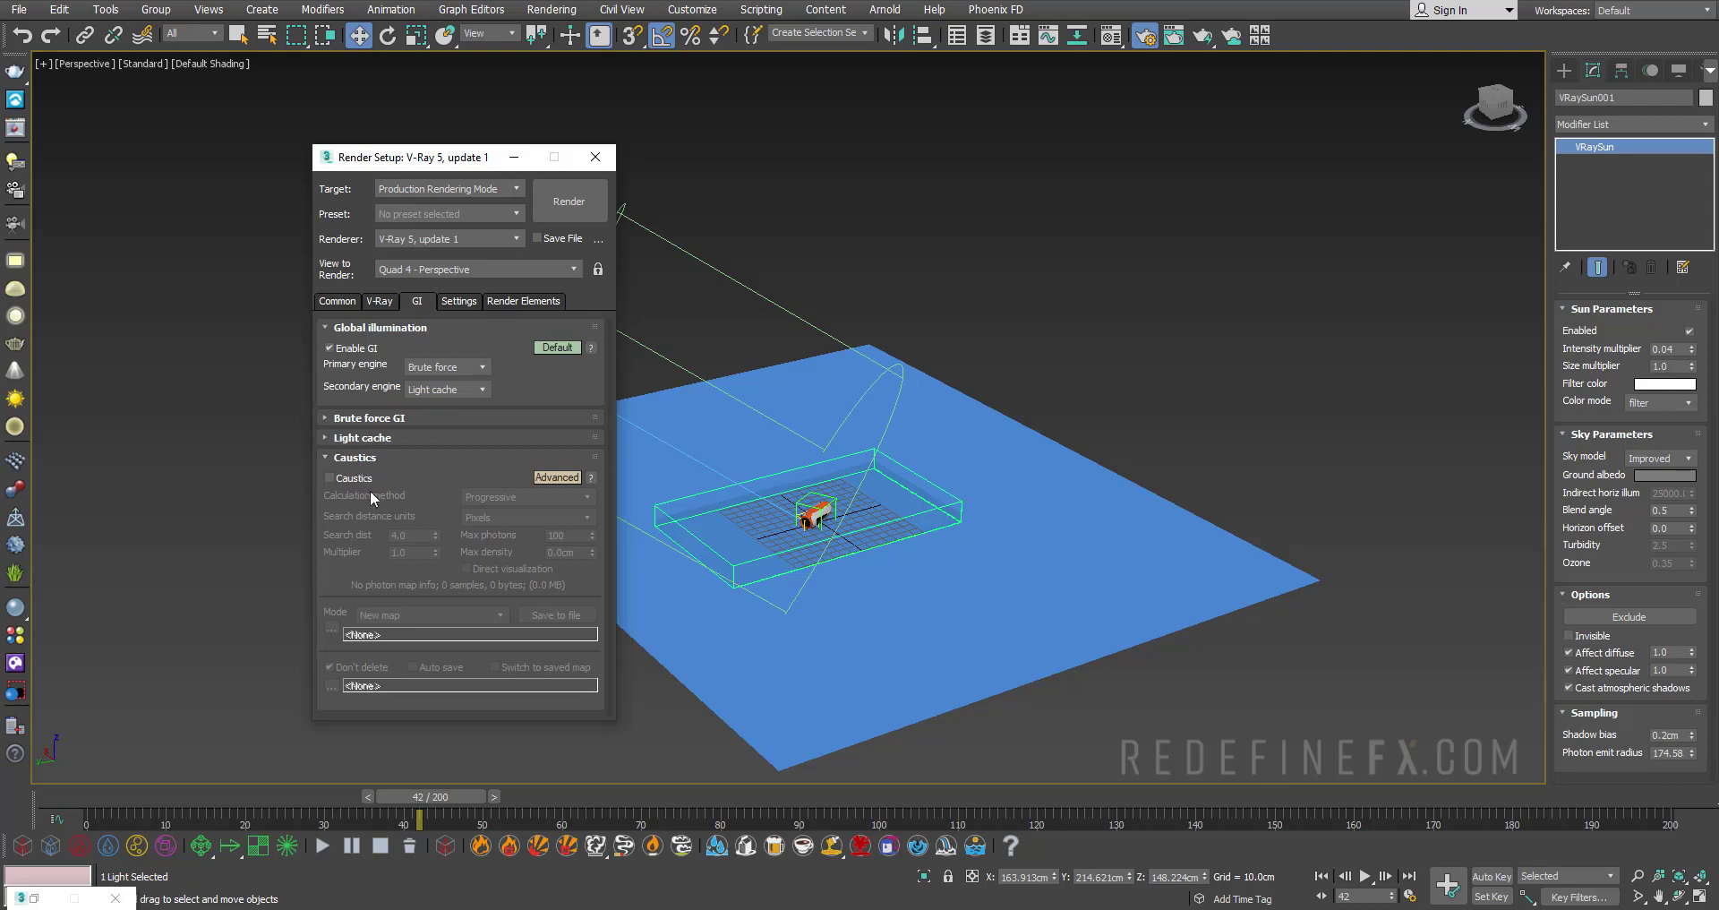
left_click(349, 478)
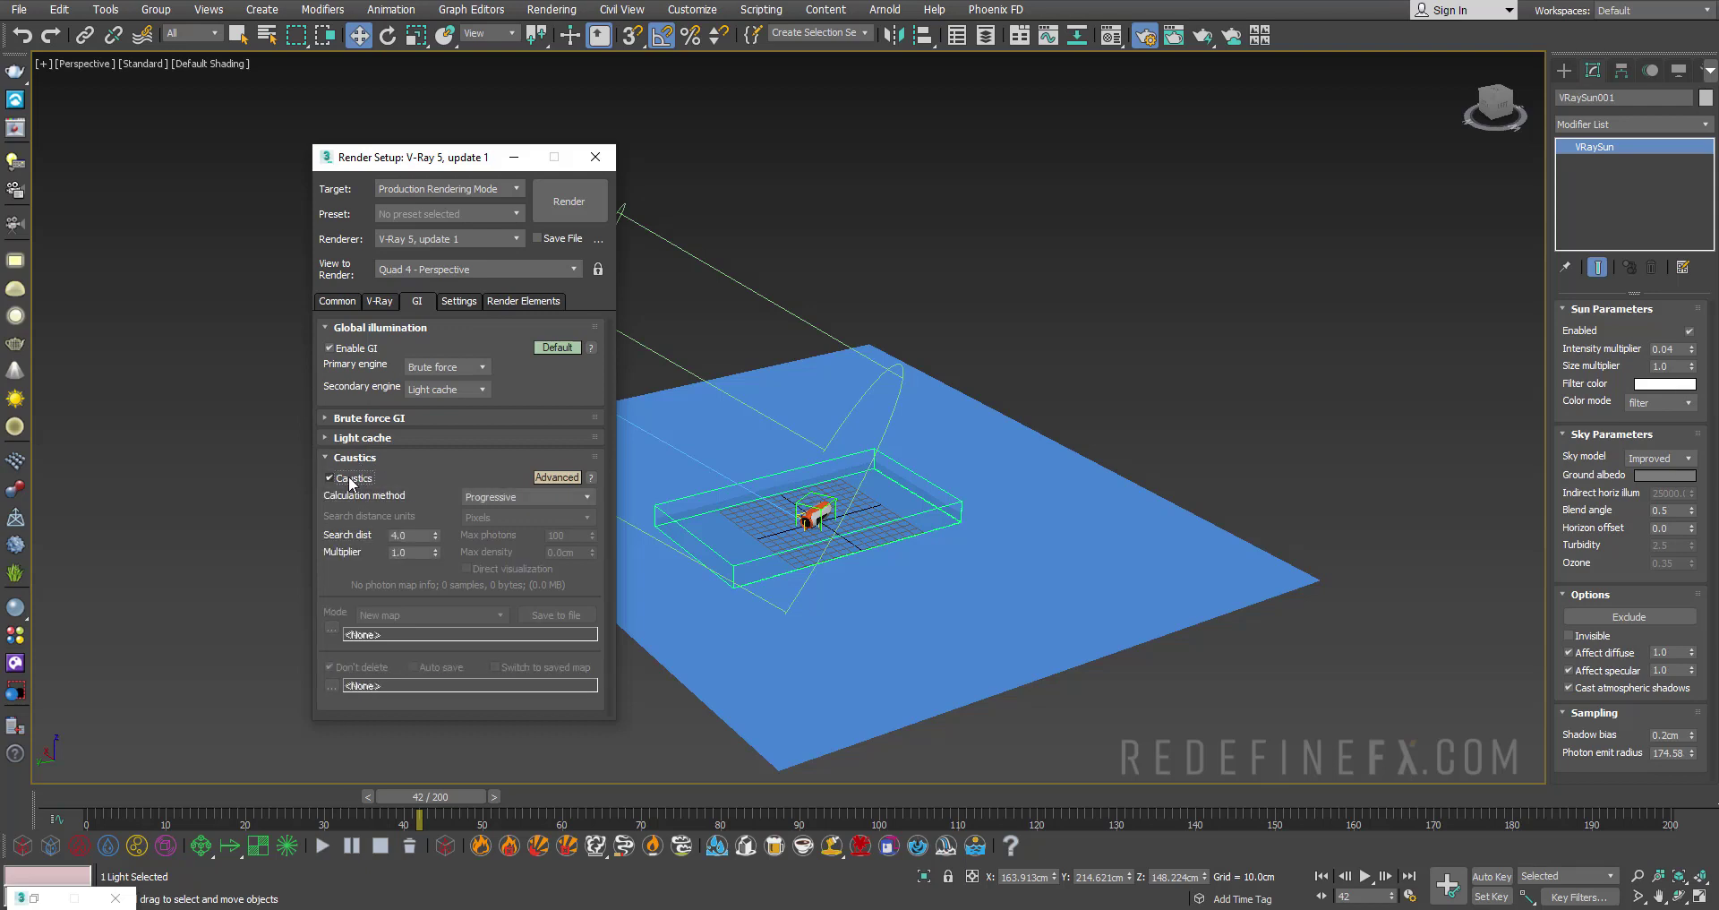
left_click(488, 497)
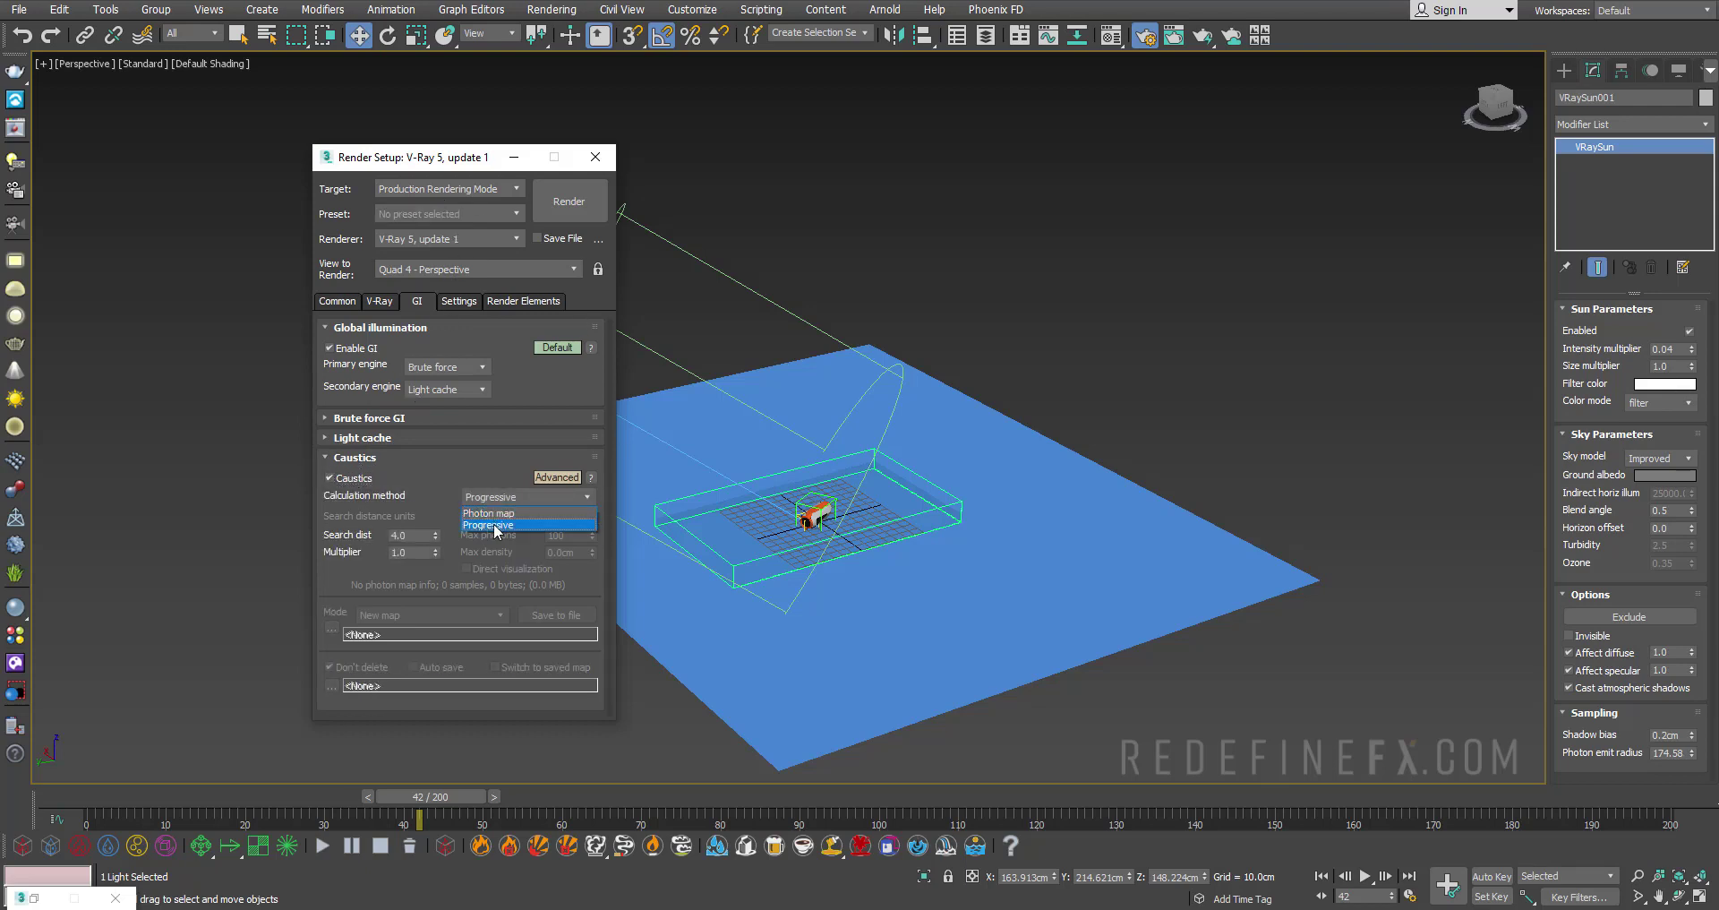
left_click(495, 526)
double_click(349, 498)
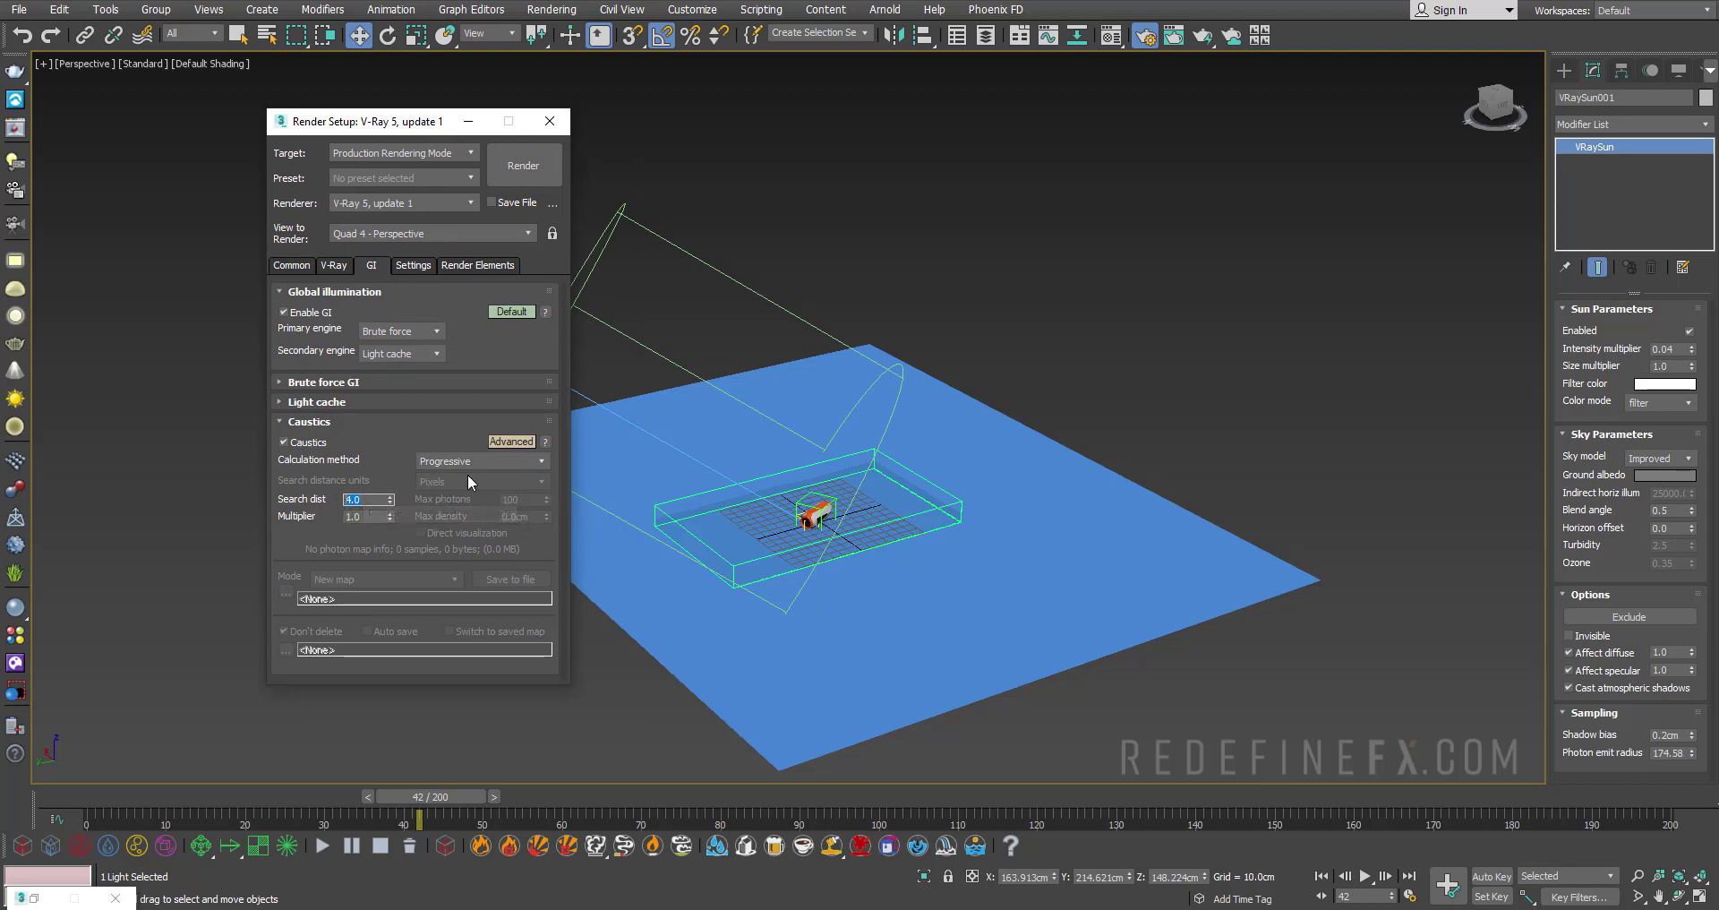
Switch the image sampler type to Bucket and back to Progressive
left_click(334, 265)
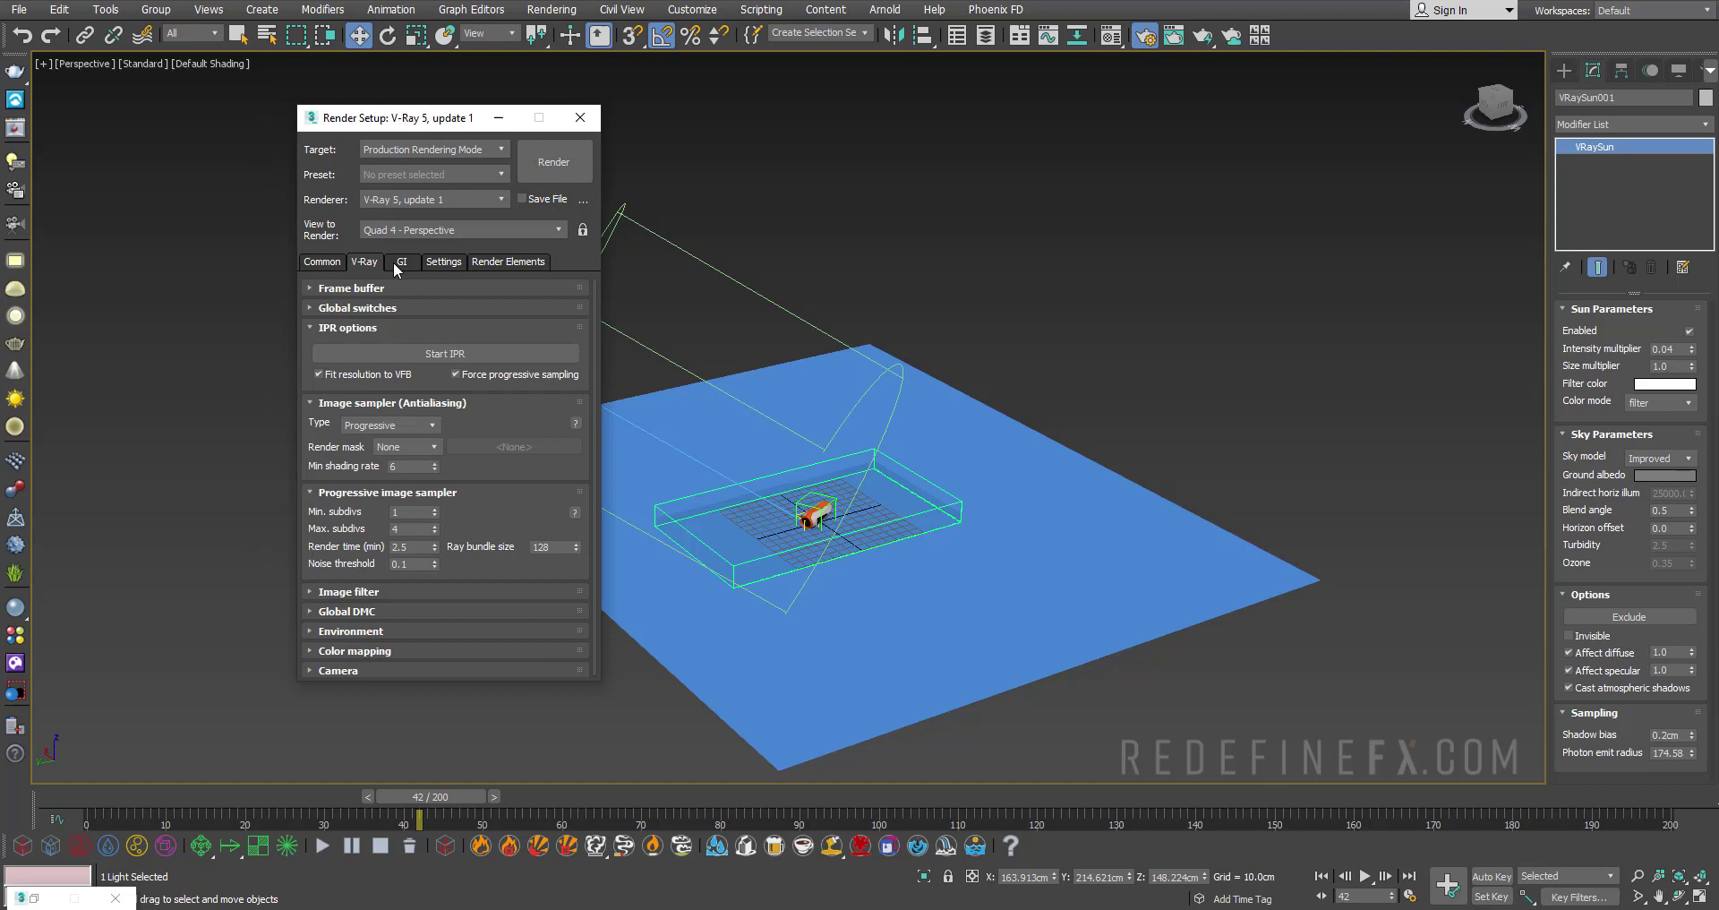
left_click(401, 261)
left_click(372, 265)
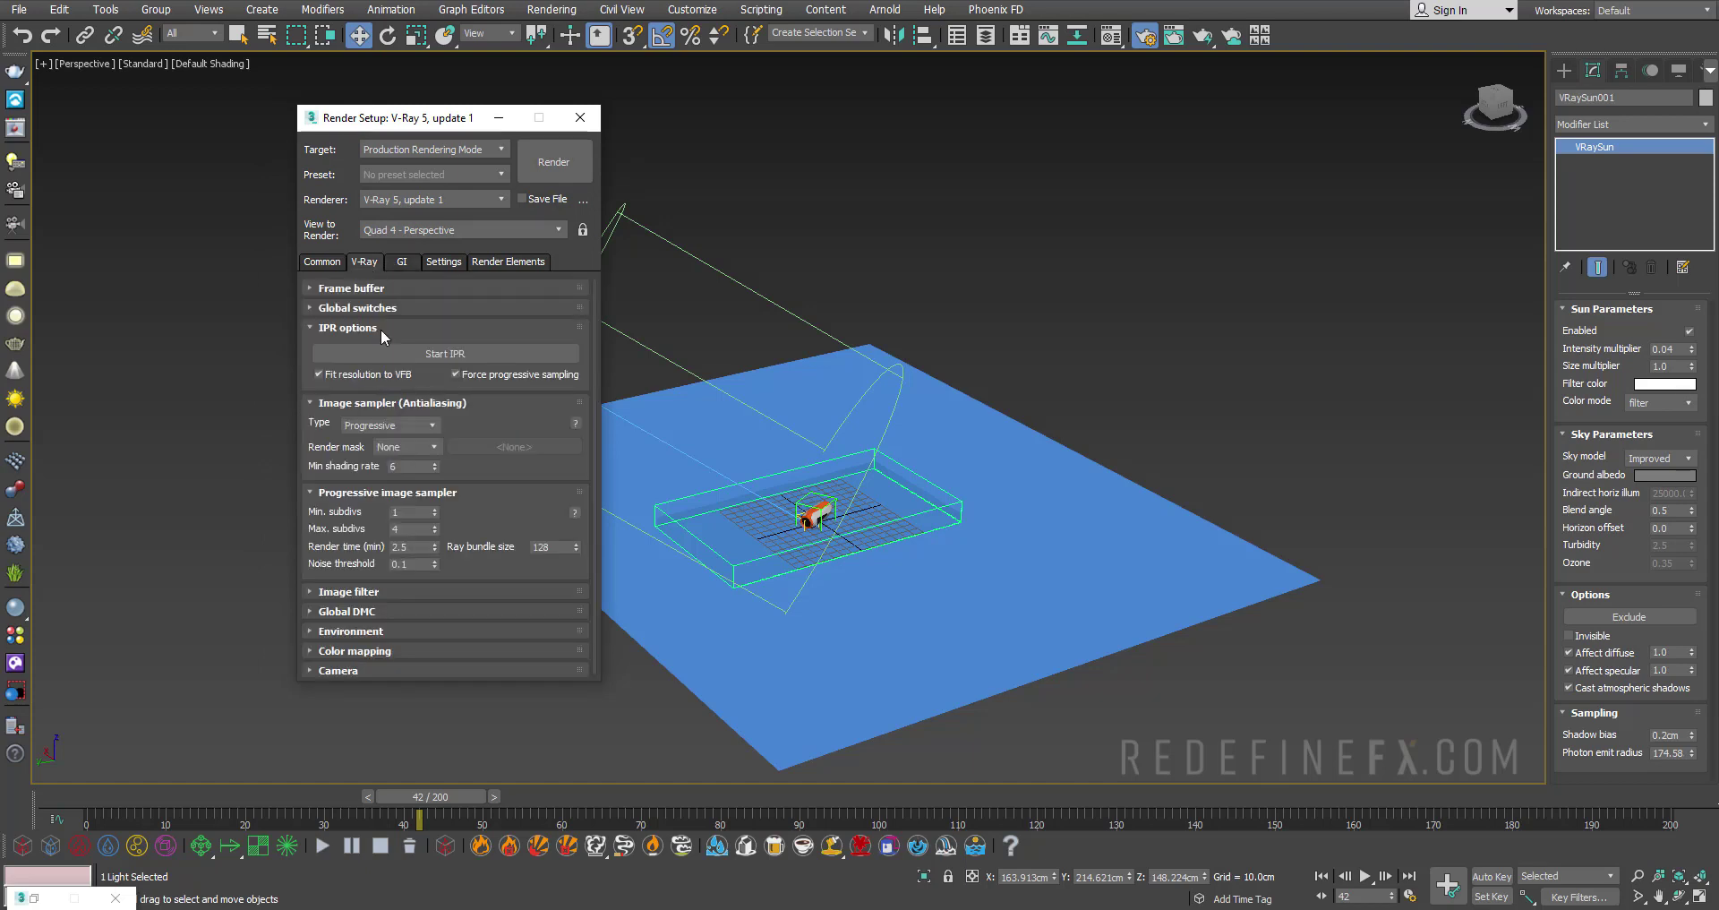
left_click(383, 426)
left_click(359, 441)
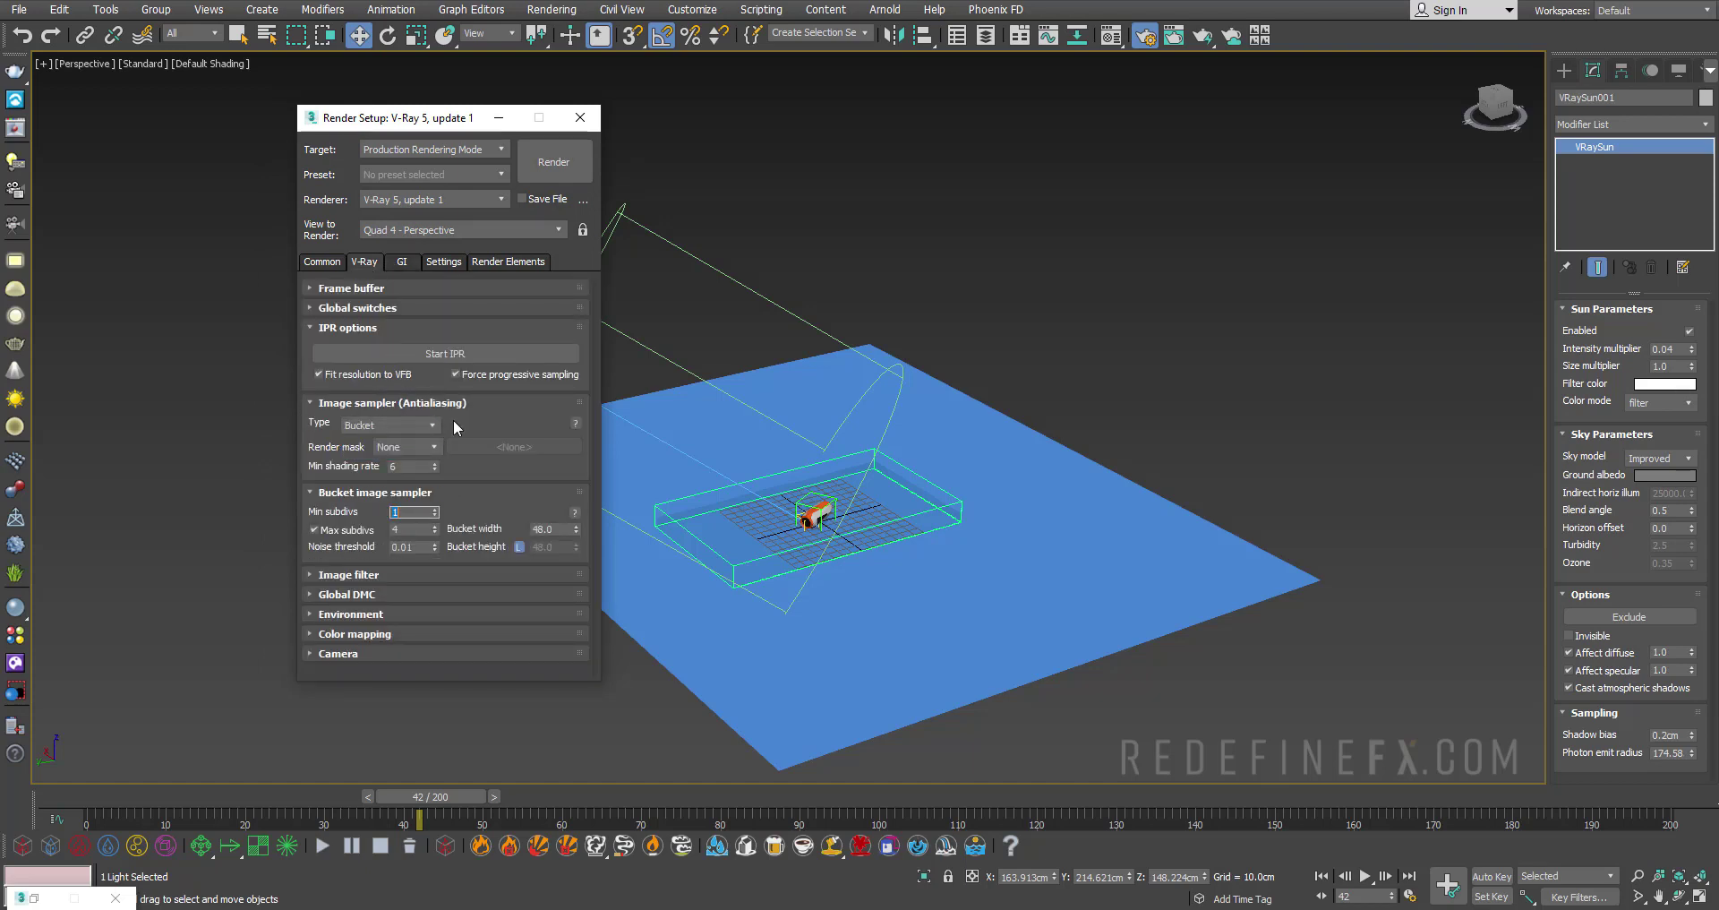
left_click(390, 423)
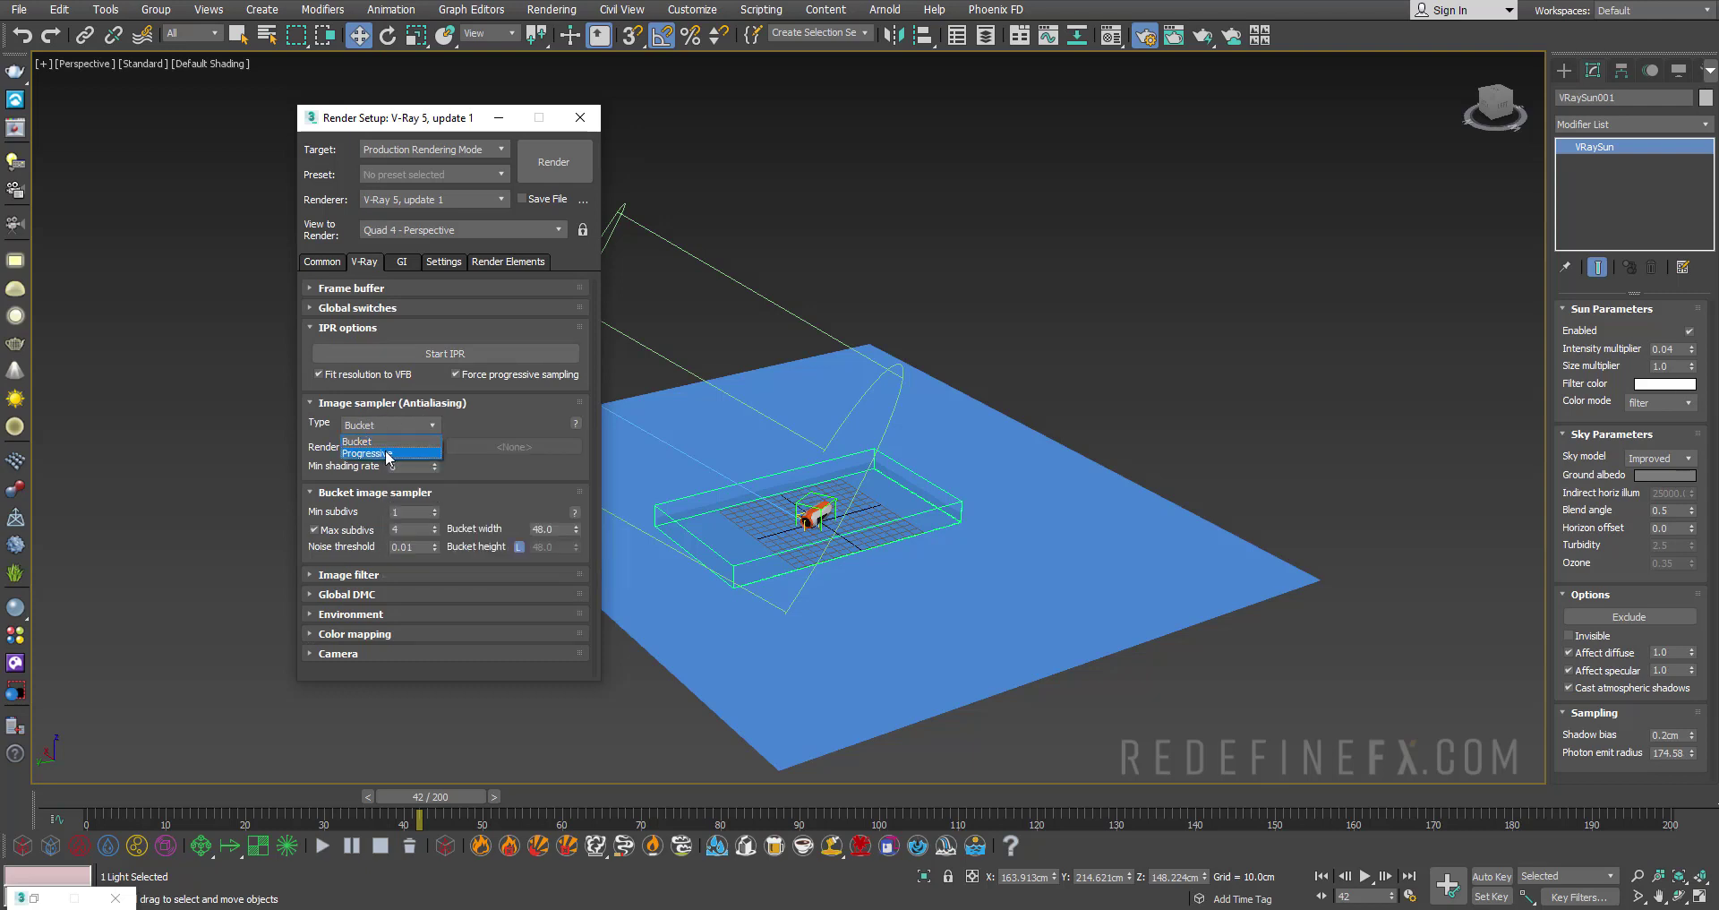
left_click(385, 453)
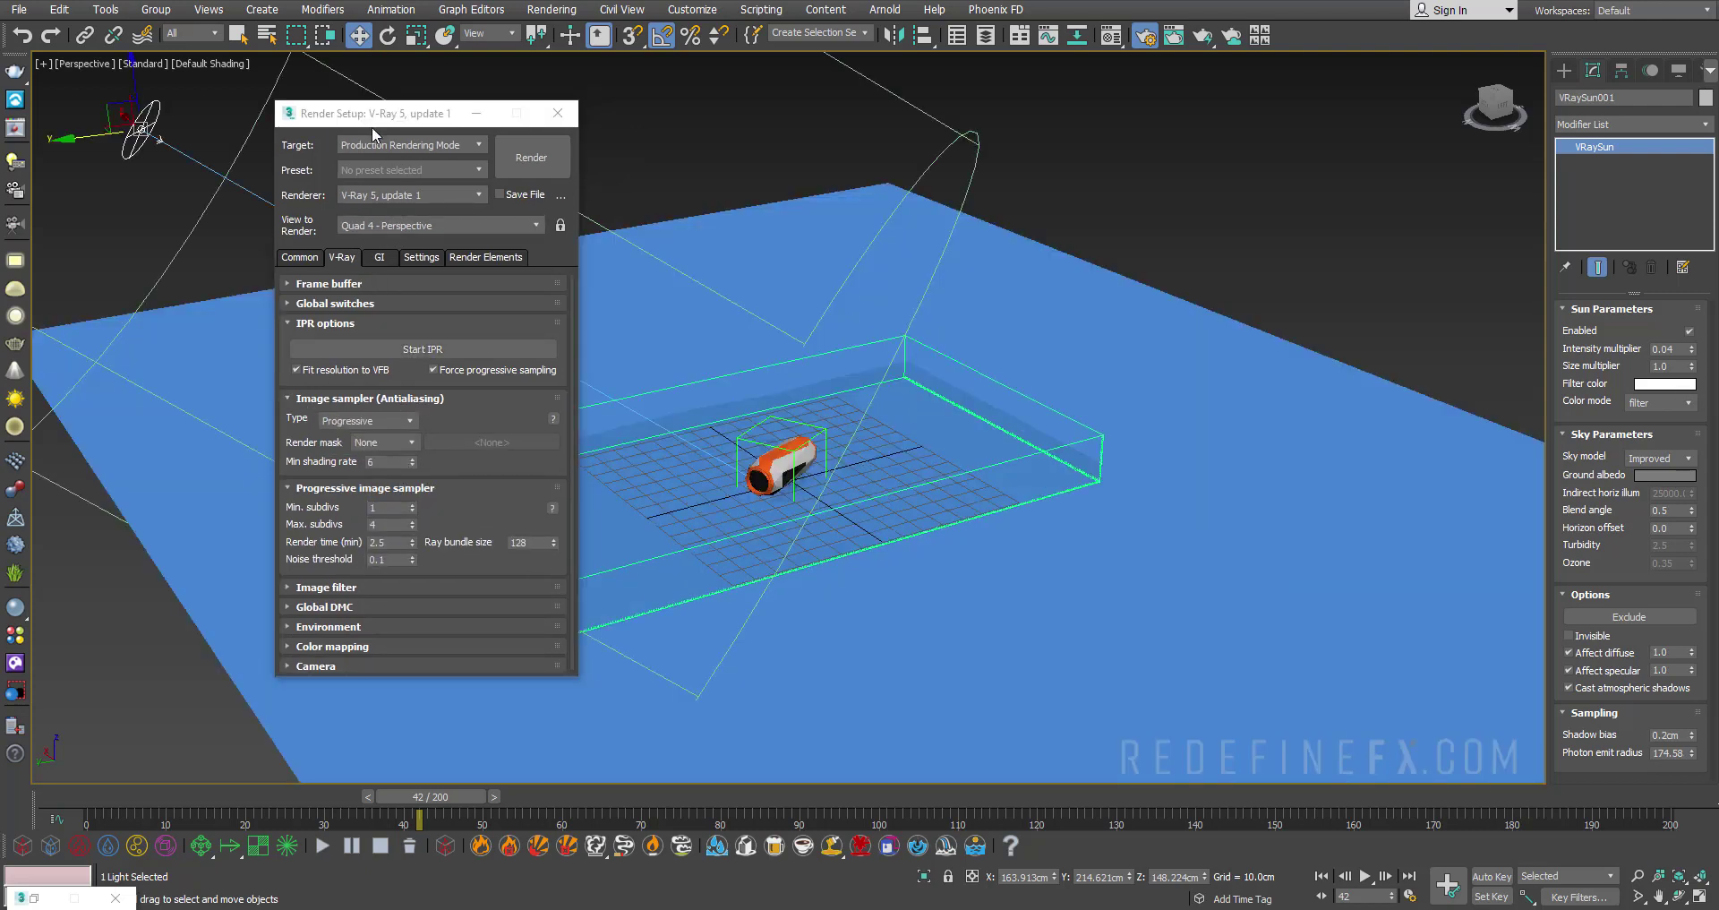
Set the progressive image sampler's render time to 0 minutes and check its max subdivs and noise threshold
left_click_drag(372, 127, 388, 128)
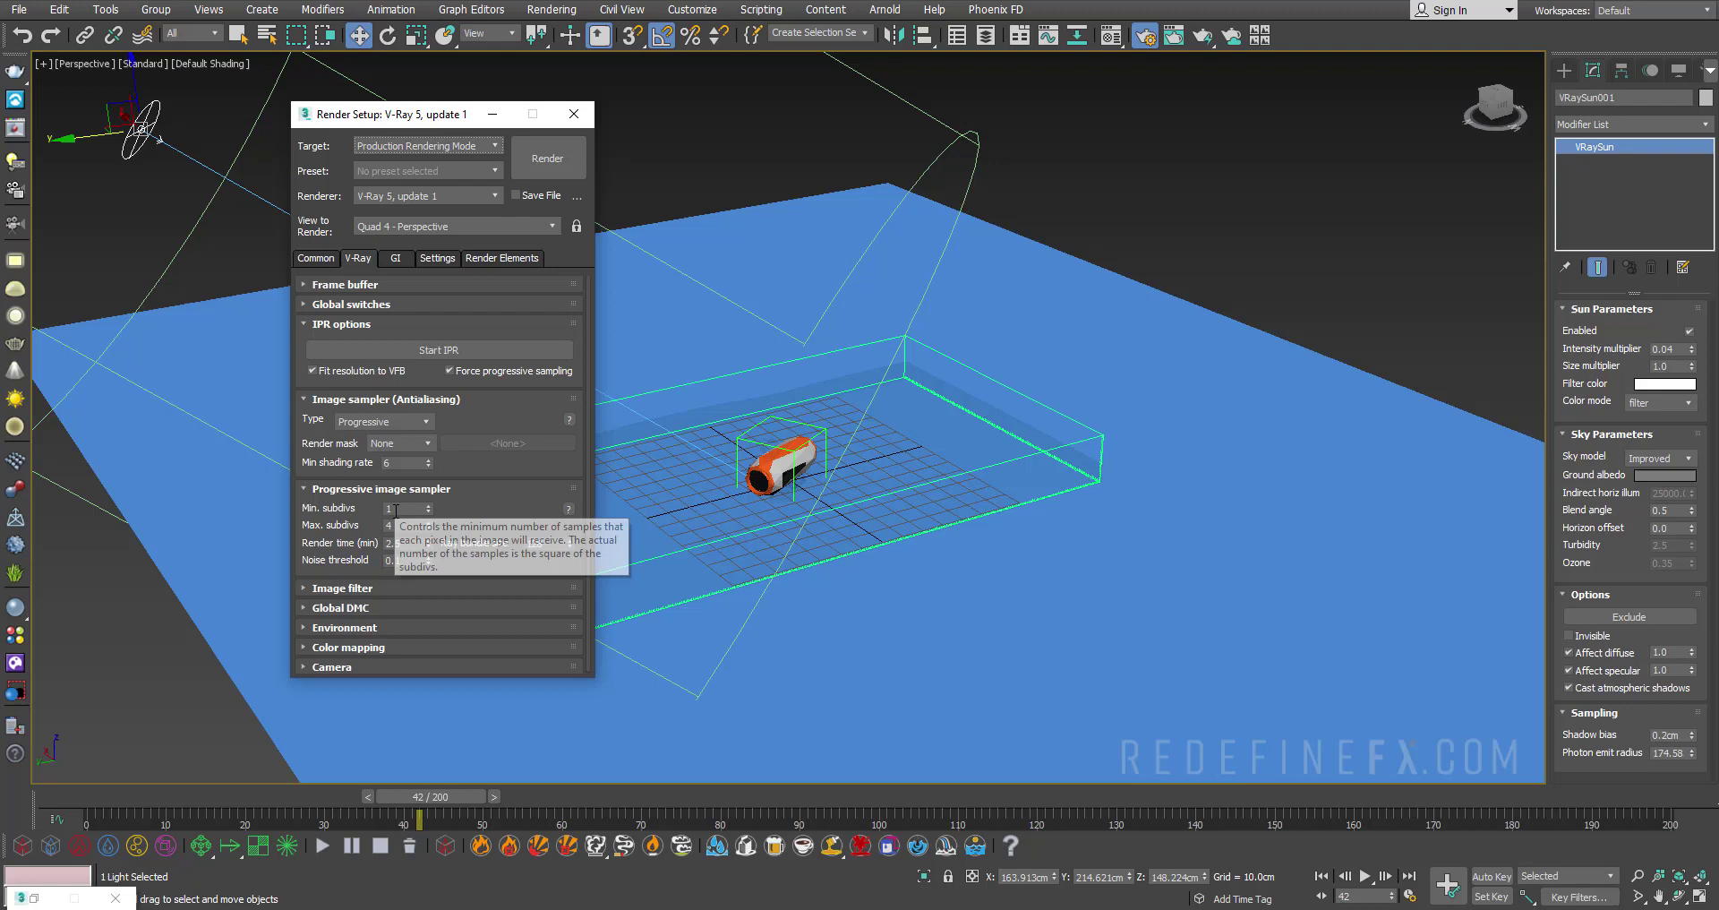
left_click_drag(414, 524, 364, 527)
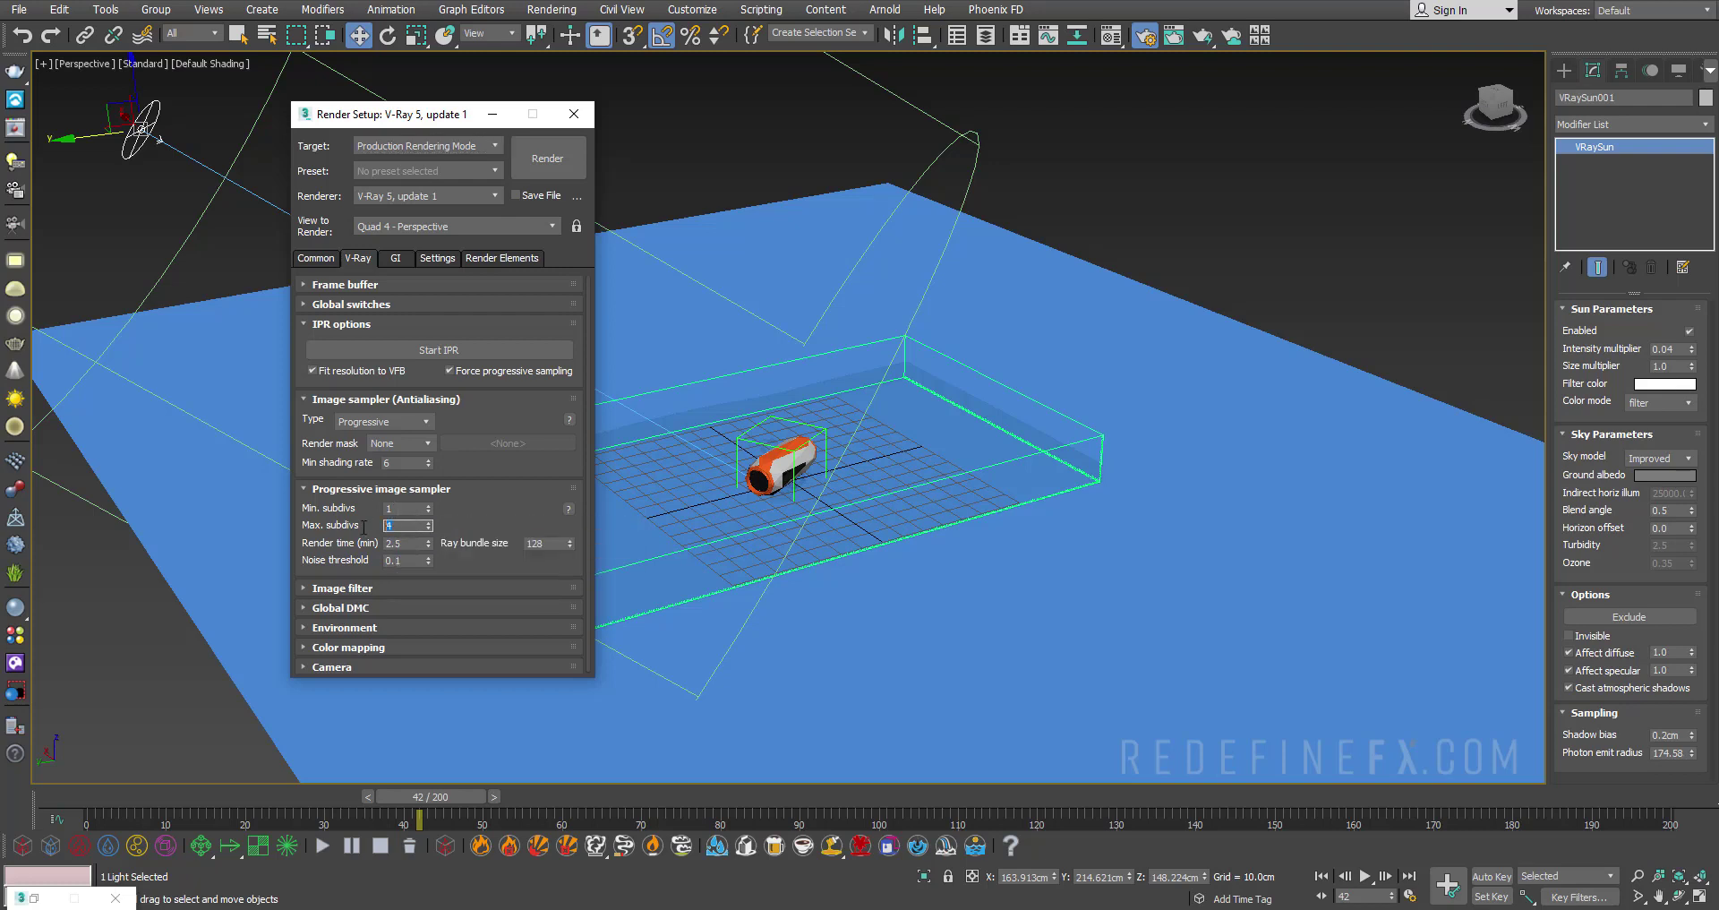
key("Tab")
type("0")
key("Return")
left_click(378, 561)
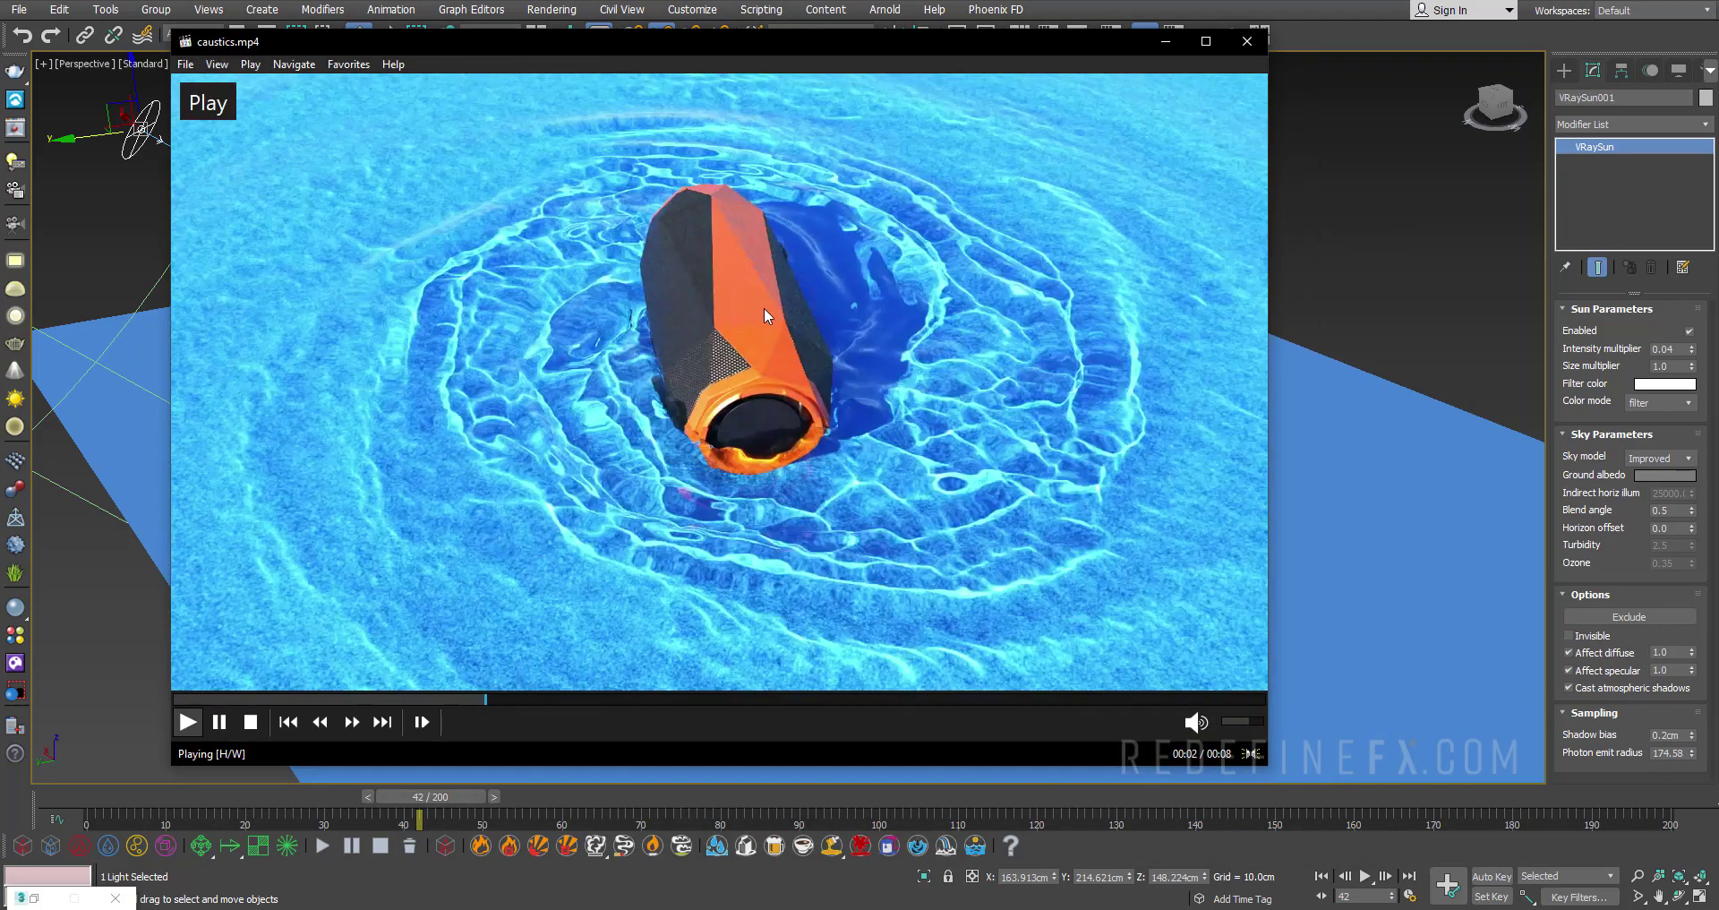
key("space")
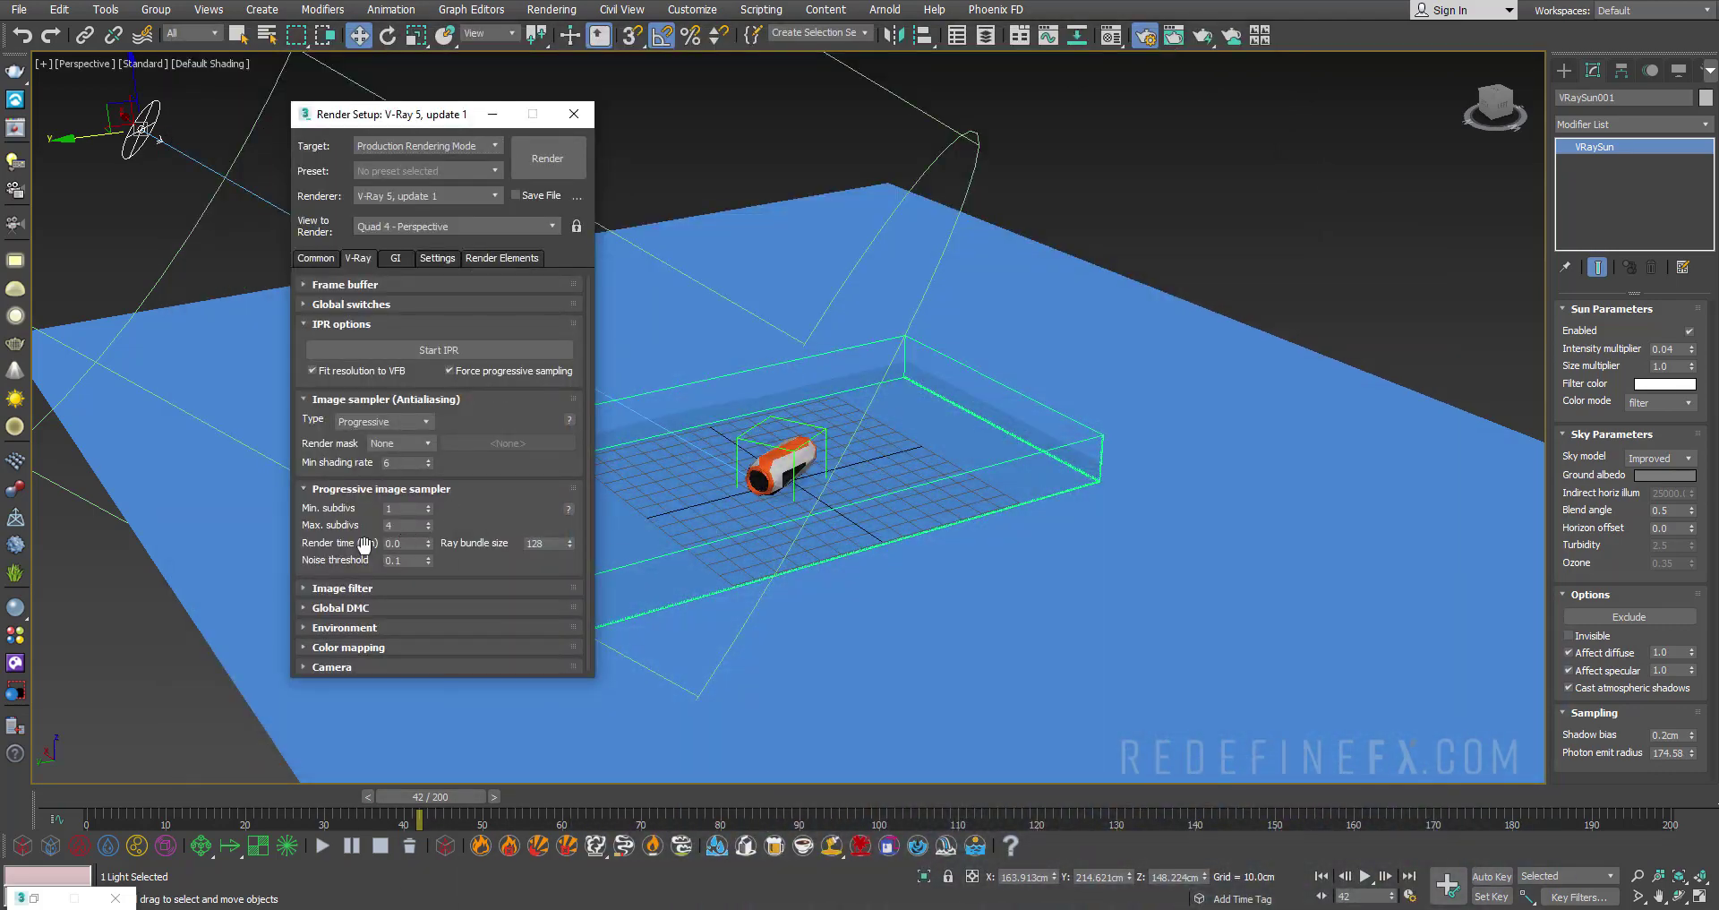
Play the caustics.mp4 reference animation and pause it to examine the water caustics
left_click_drag(404, 543, 356, 546)
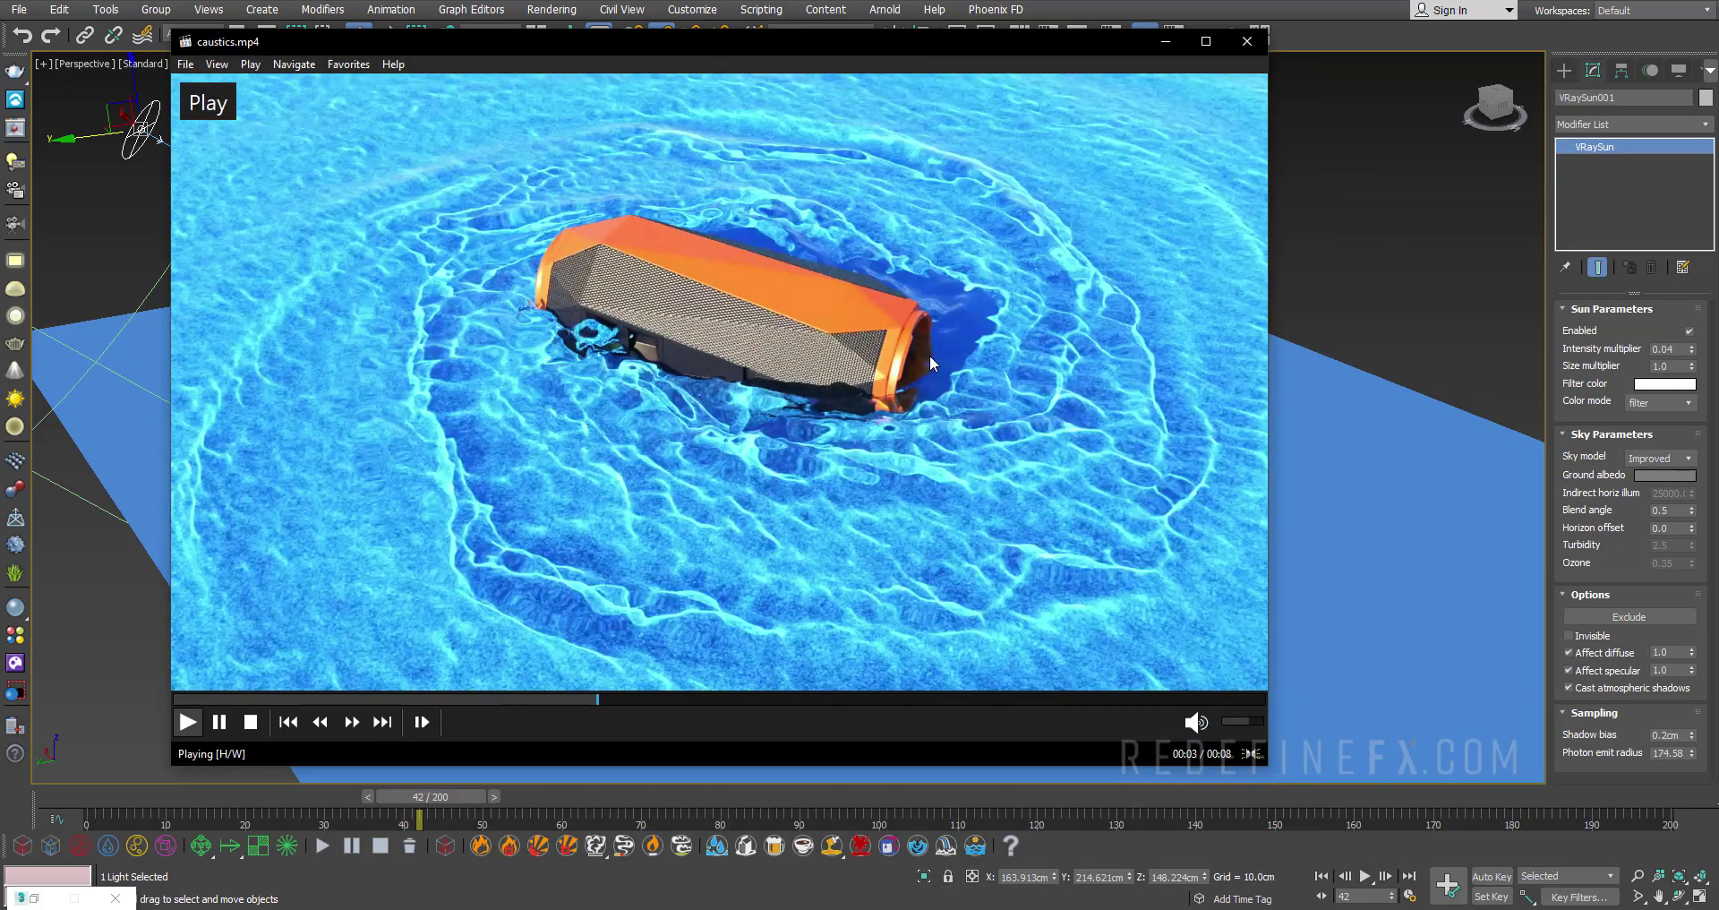
key("space")
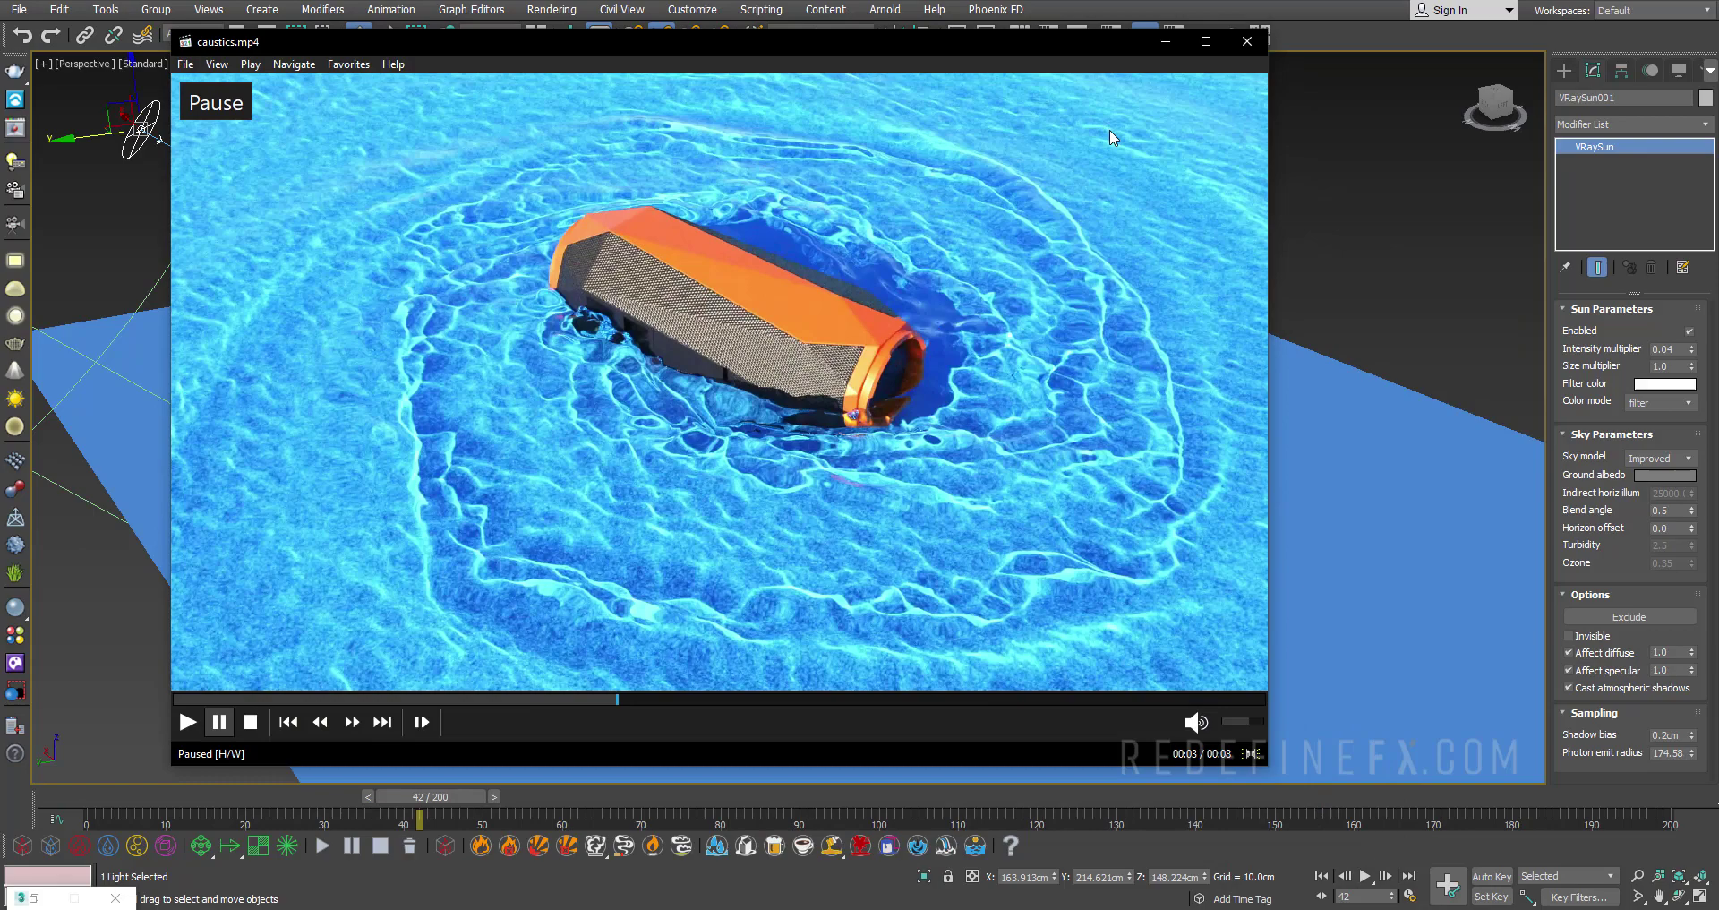
key("space")
key("space")
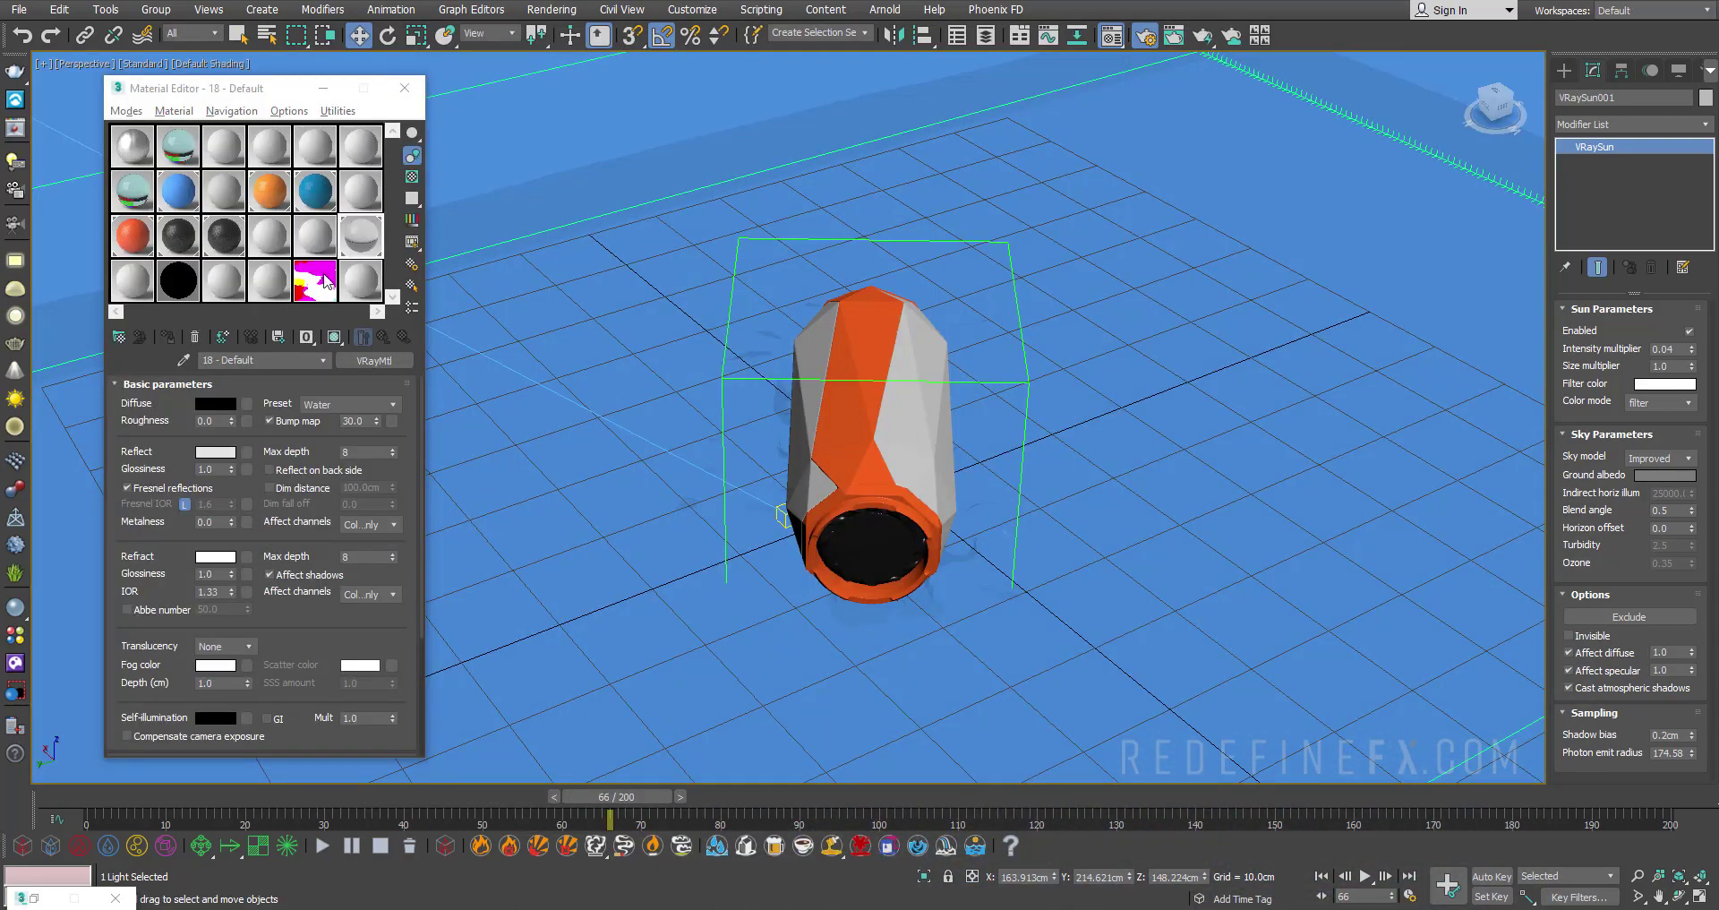
Turn off Affect shadows for the water material's refraction and set its refraction Affect channels to All channels
left_click(359, 239)
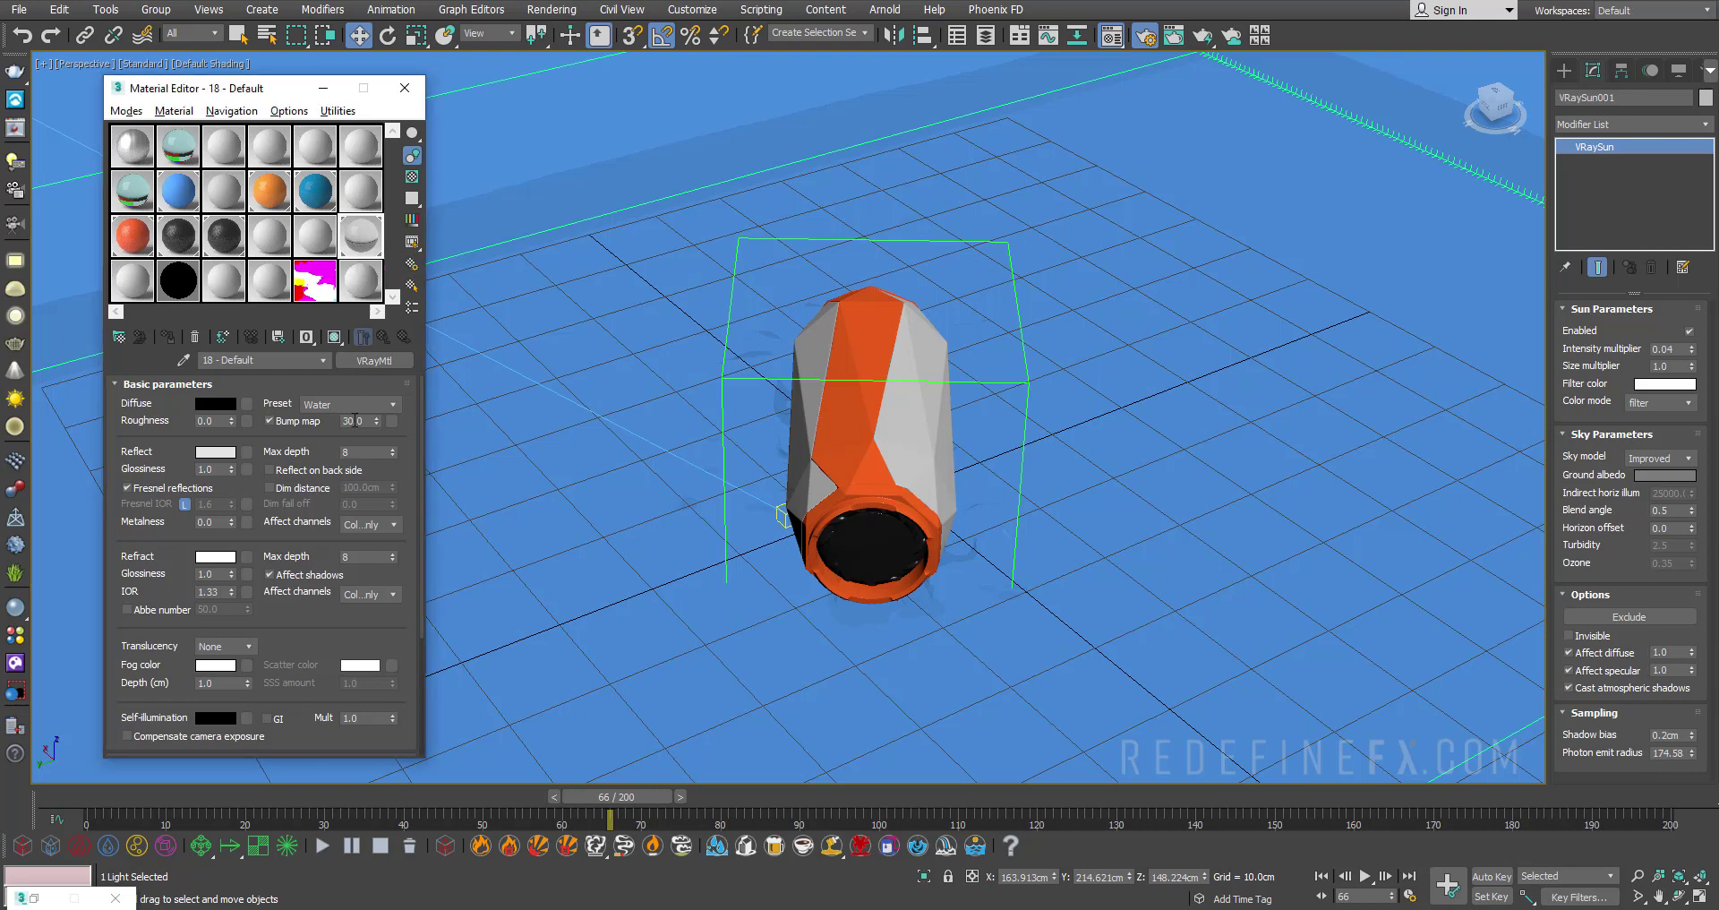
scroll(320, 563, "down", 2)
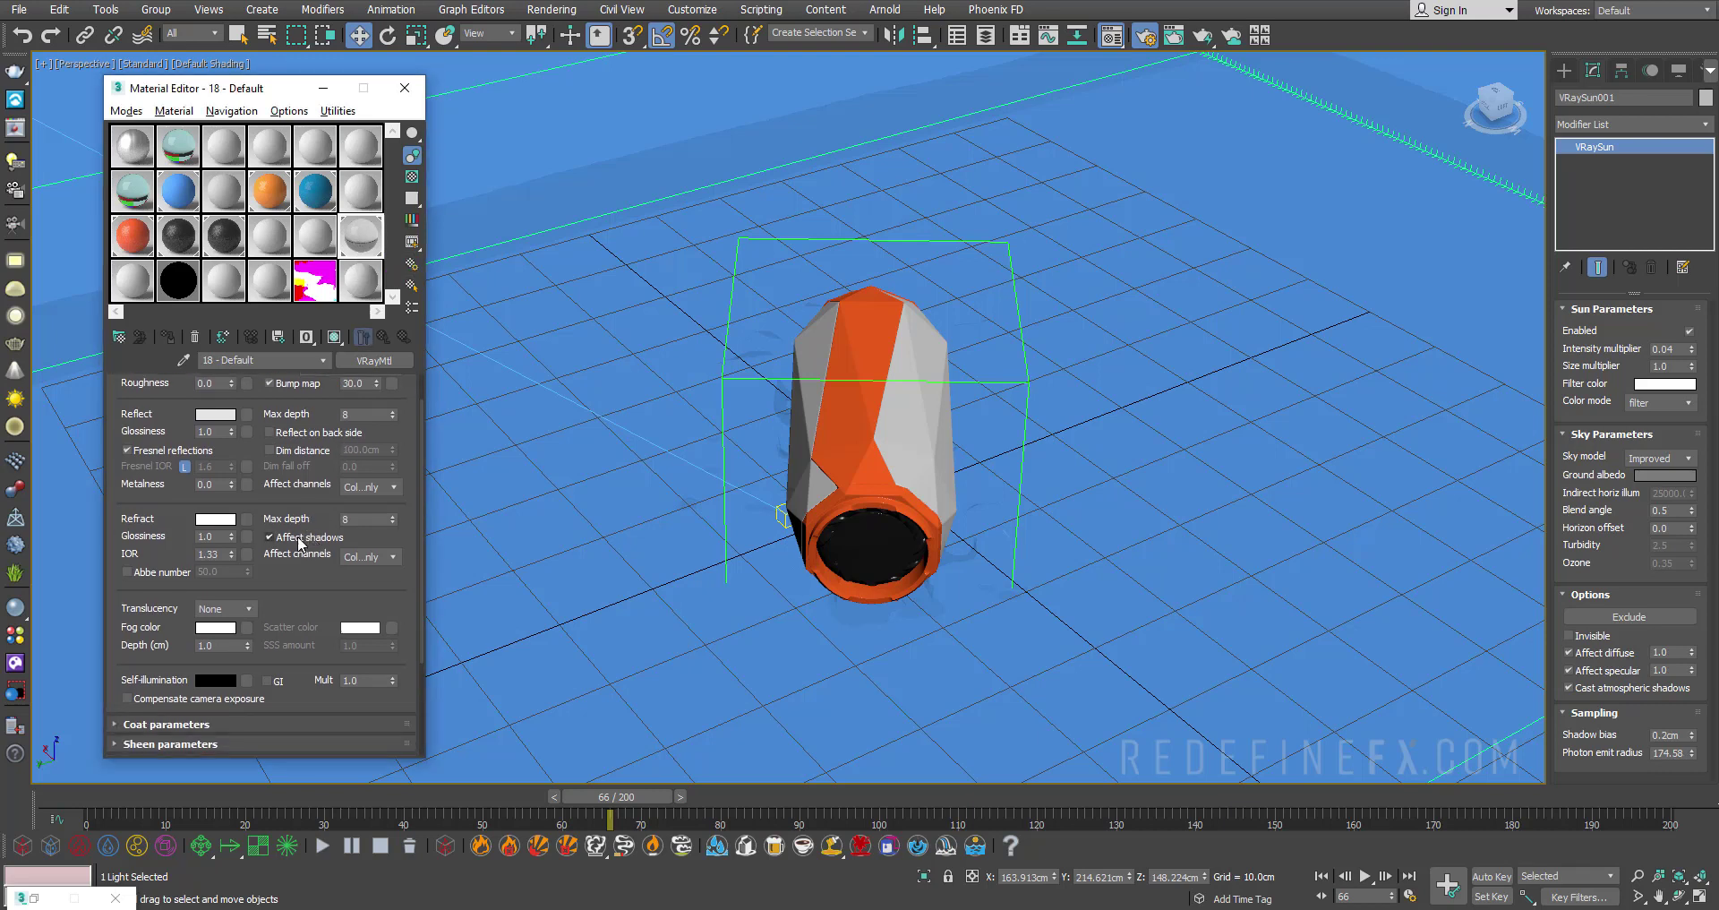
left_click(300, 539)
left_click(369, 556)
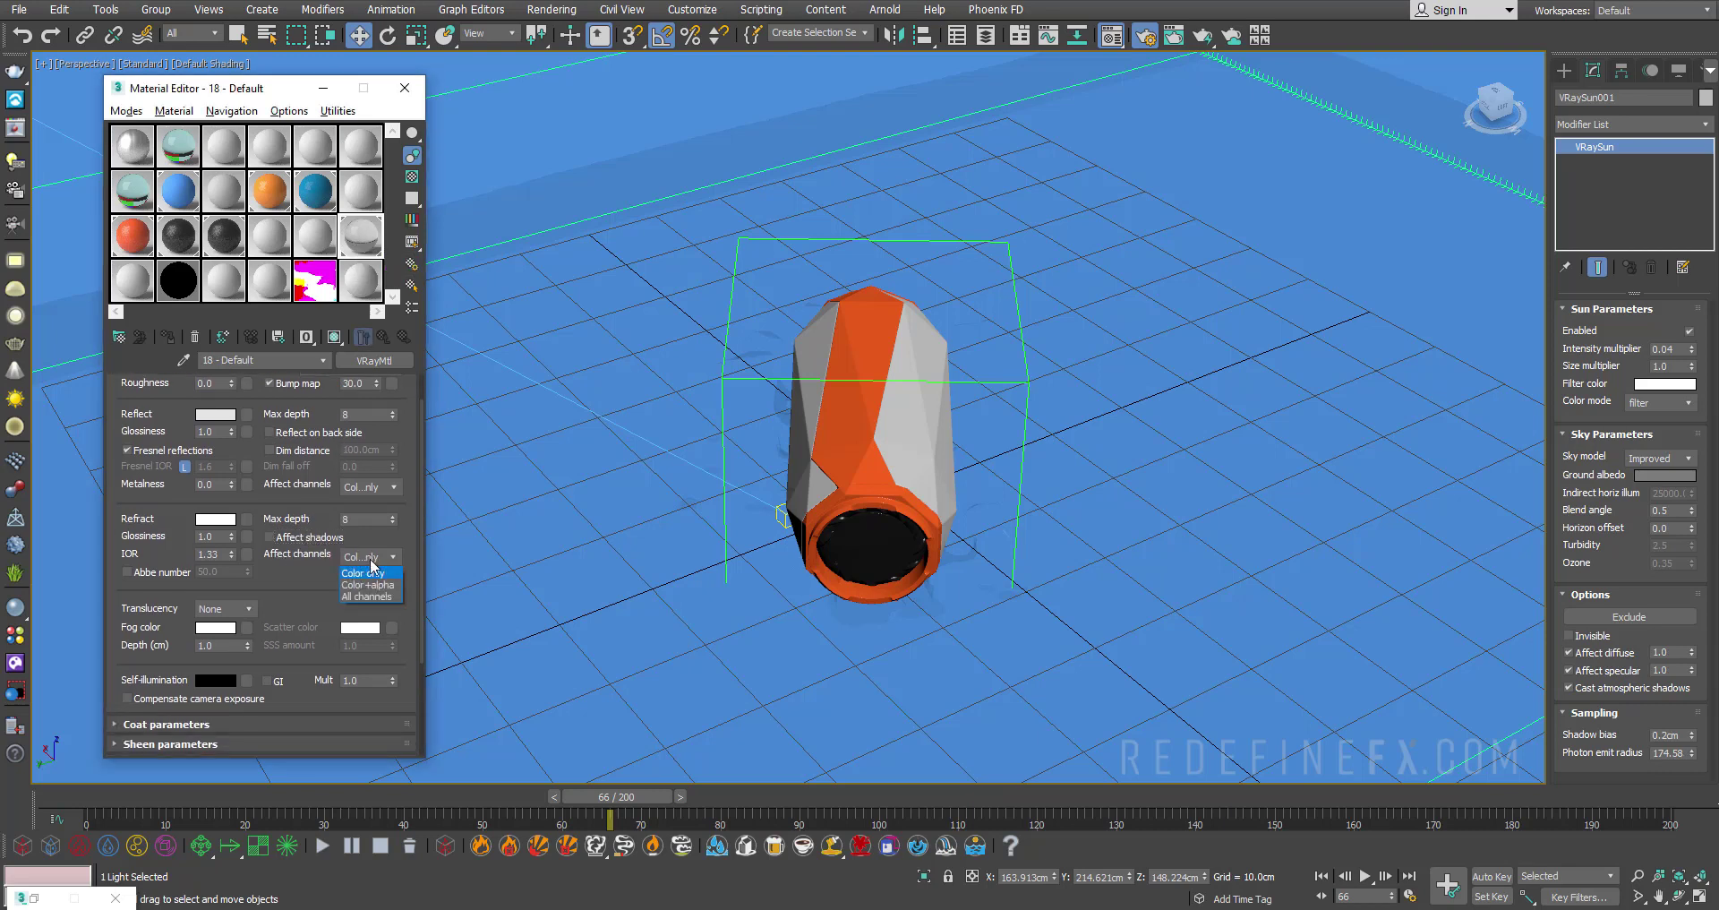
left_click(368, 598)
scroll(296, 573, "up", 2)
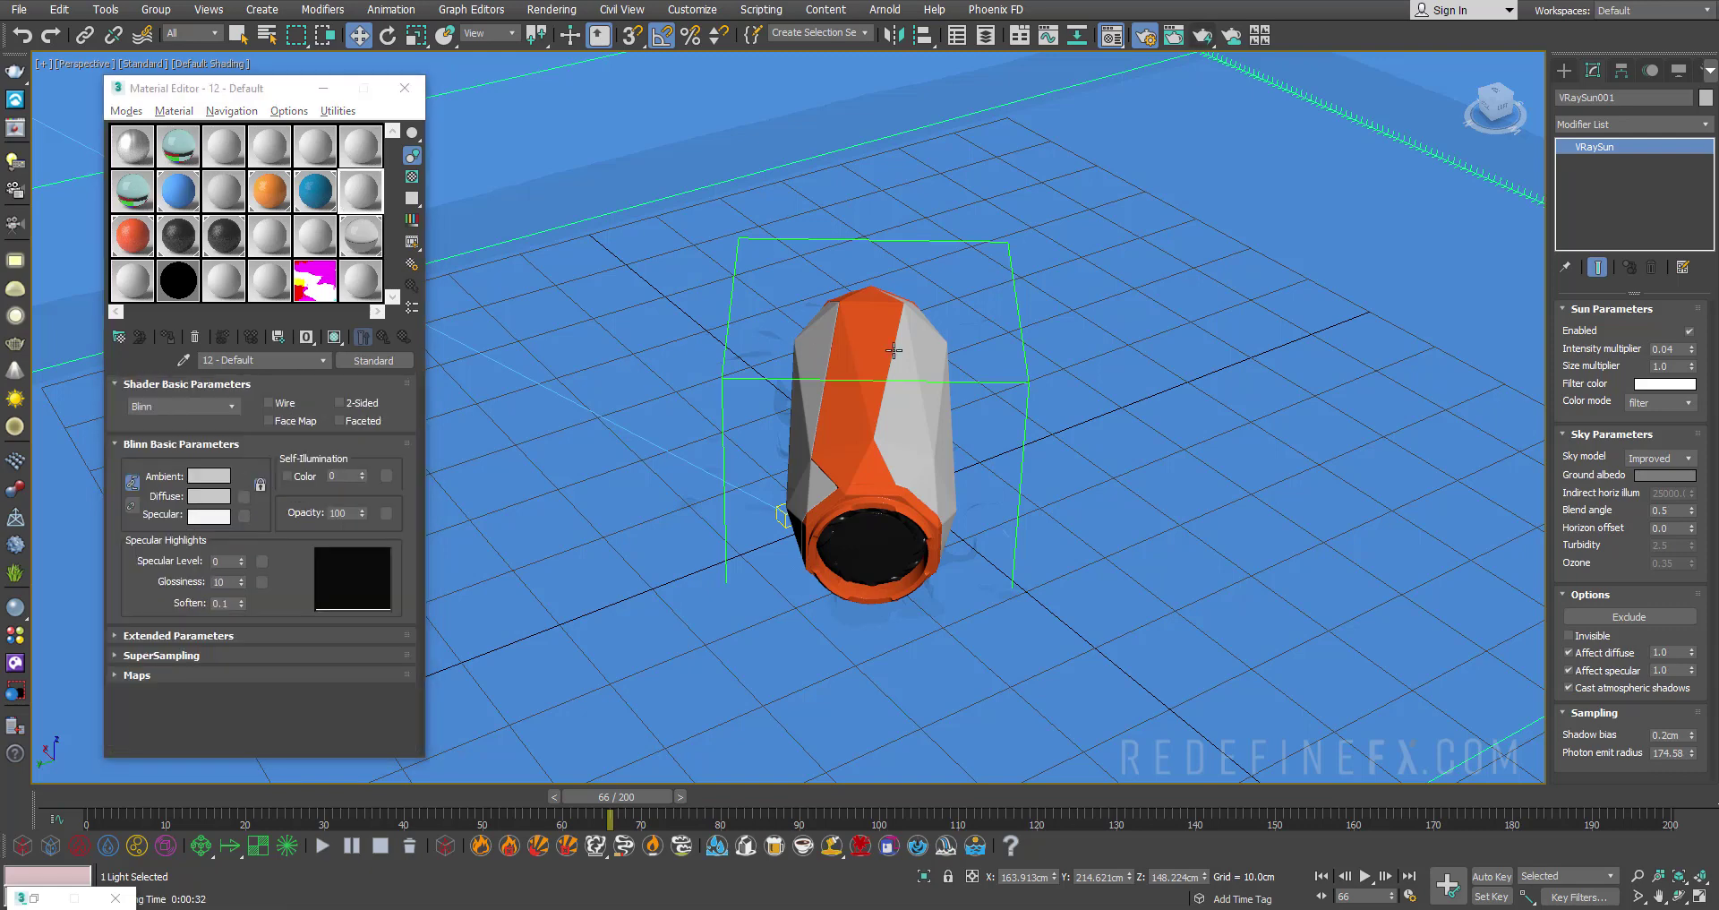
Render the perspective view at frame 66 and arrange the frame buffer so the image and rendering progress can be examined
middle_click_drag(949, 333, 1122, 102, "alt")
left_click(1203, 36)
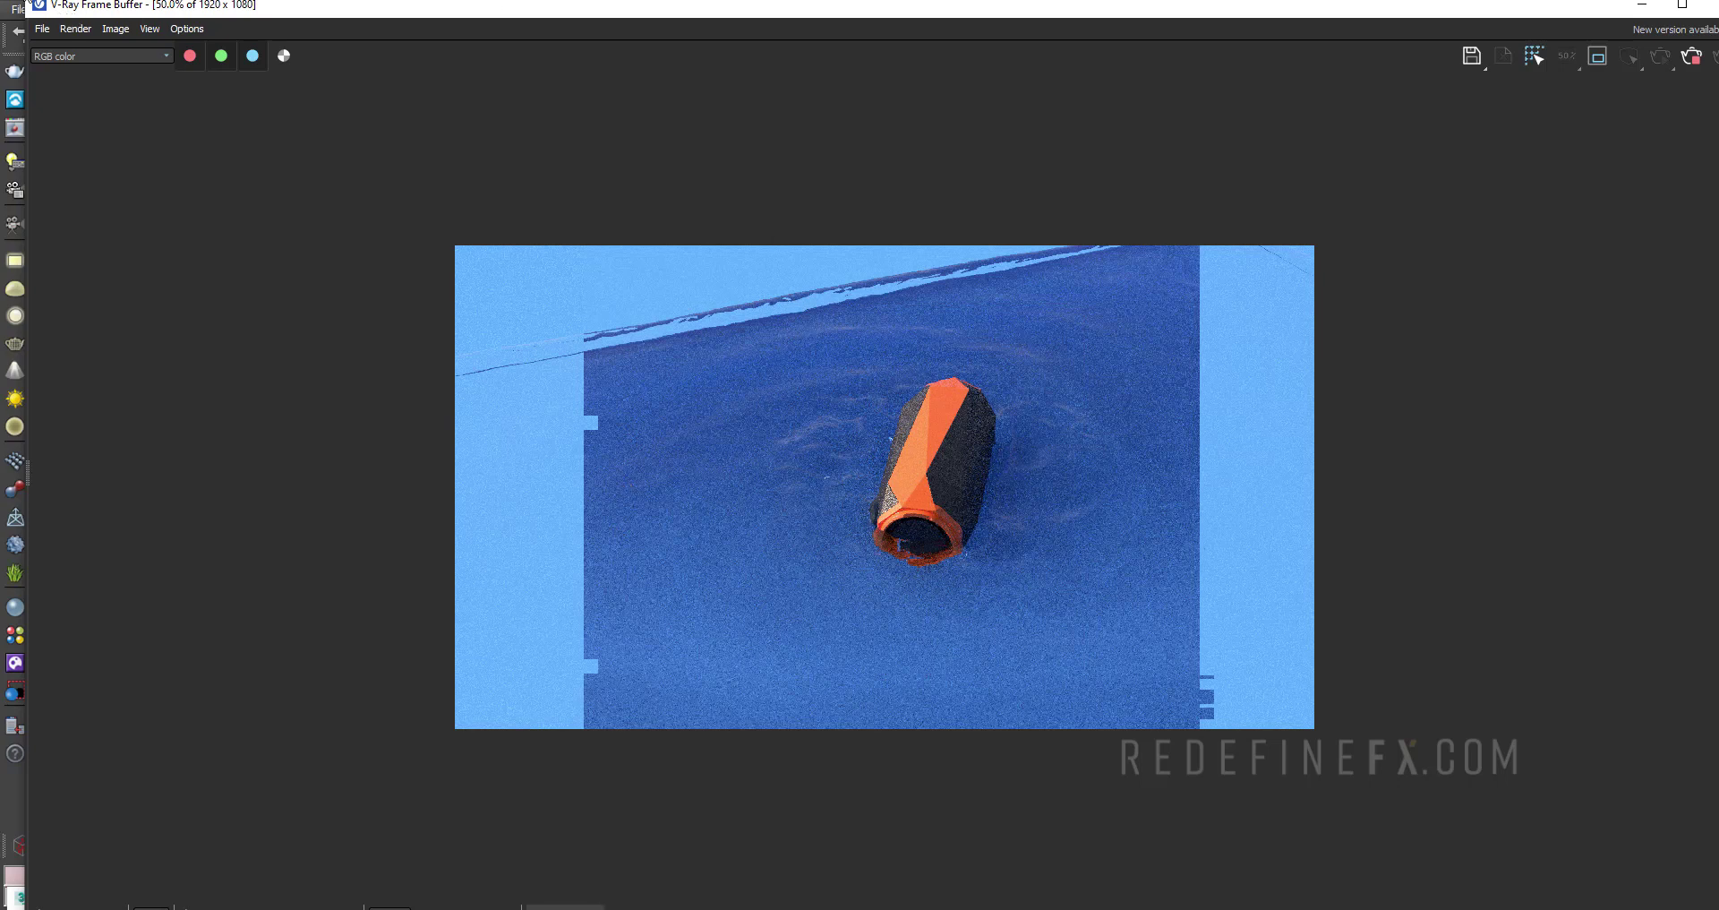
left_click_drag(385, 6, 506, 76)
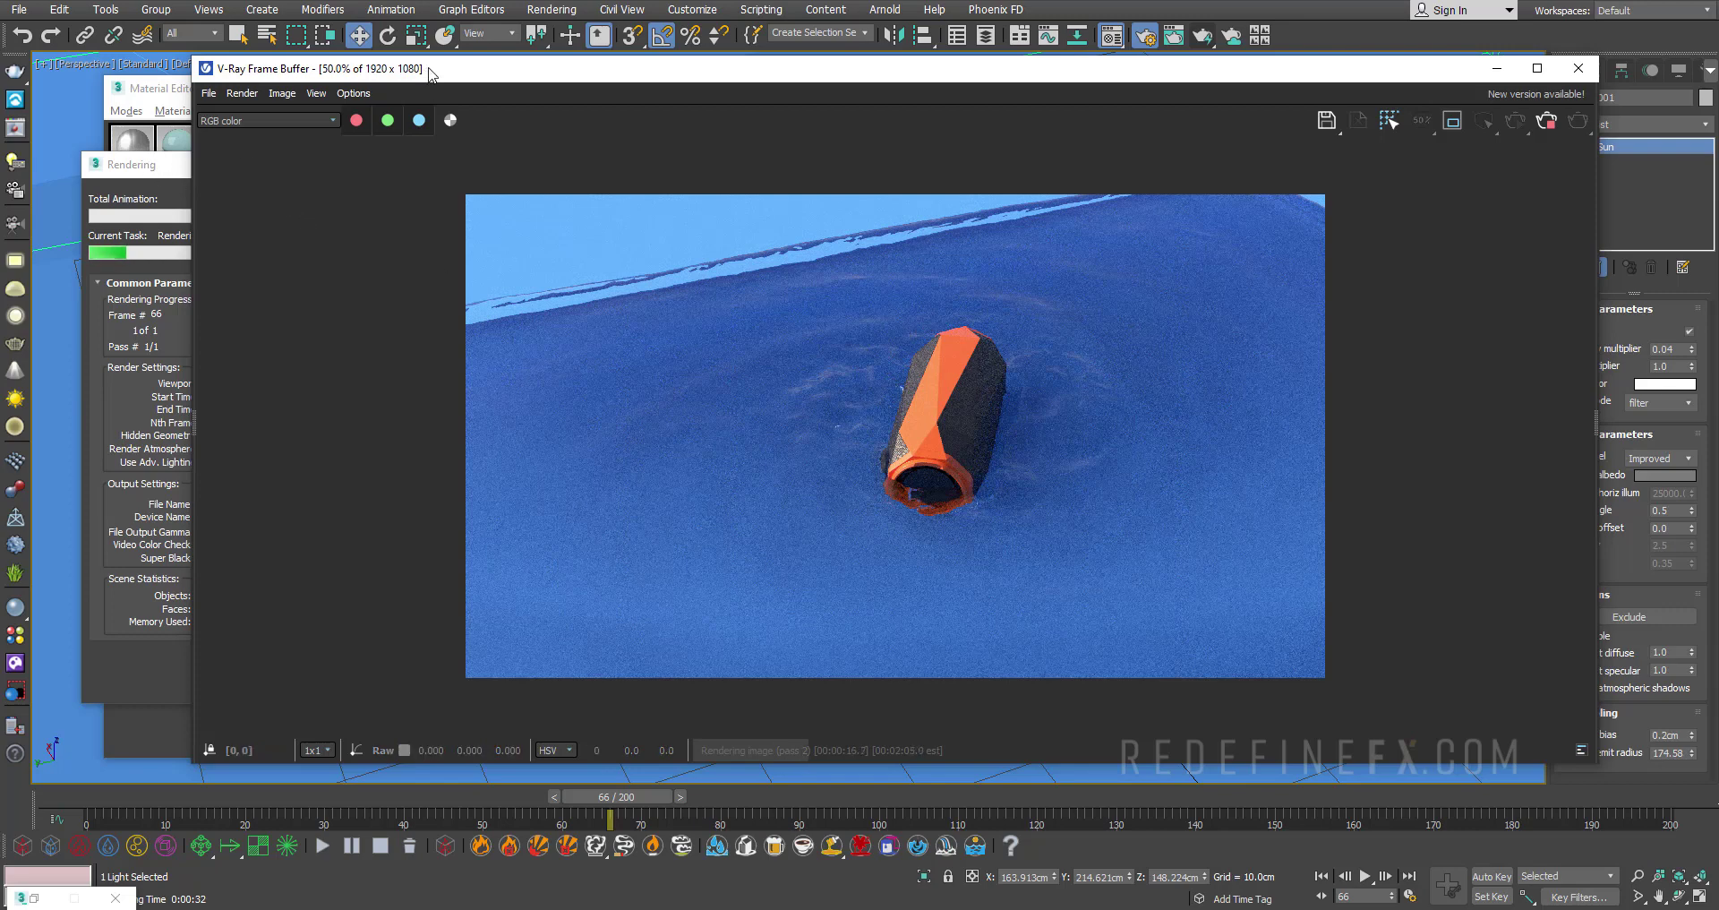
left_click_drag(425, 68, 523, 57)
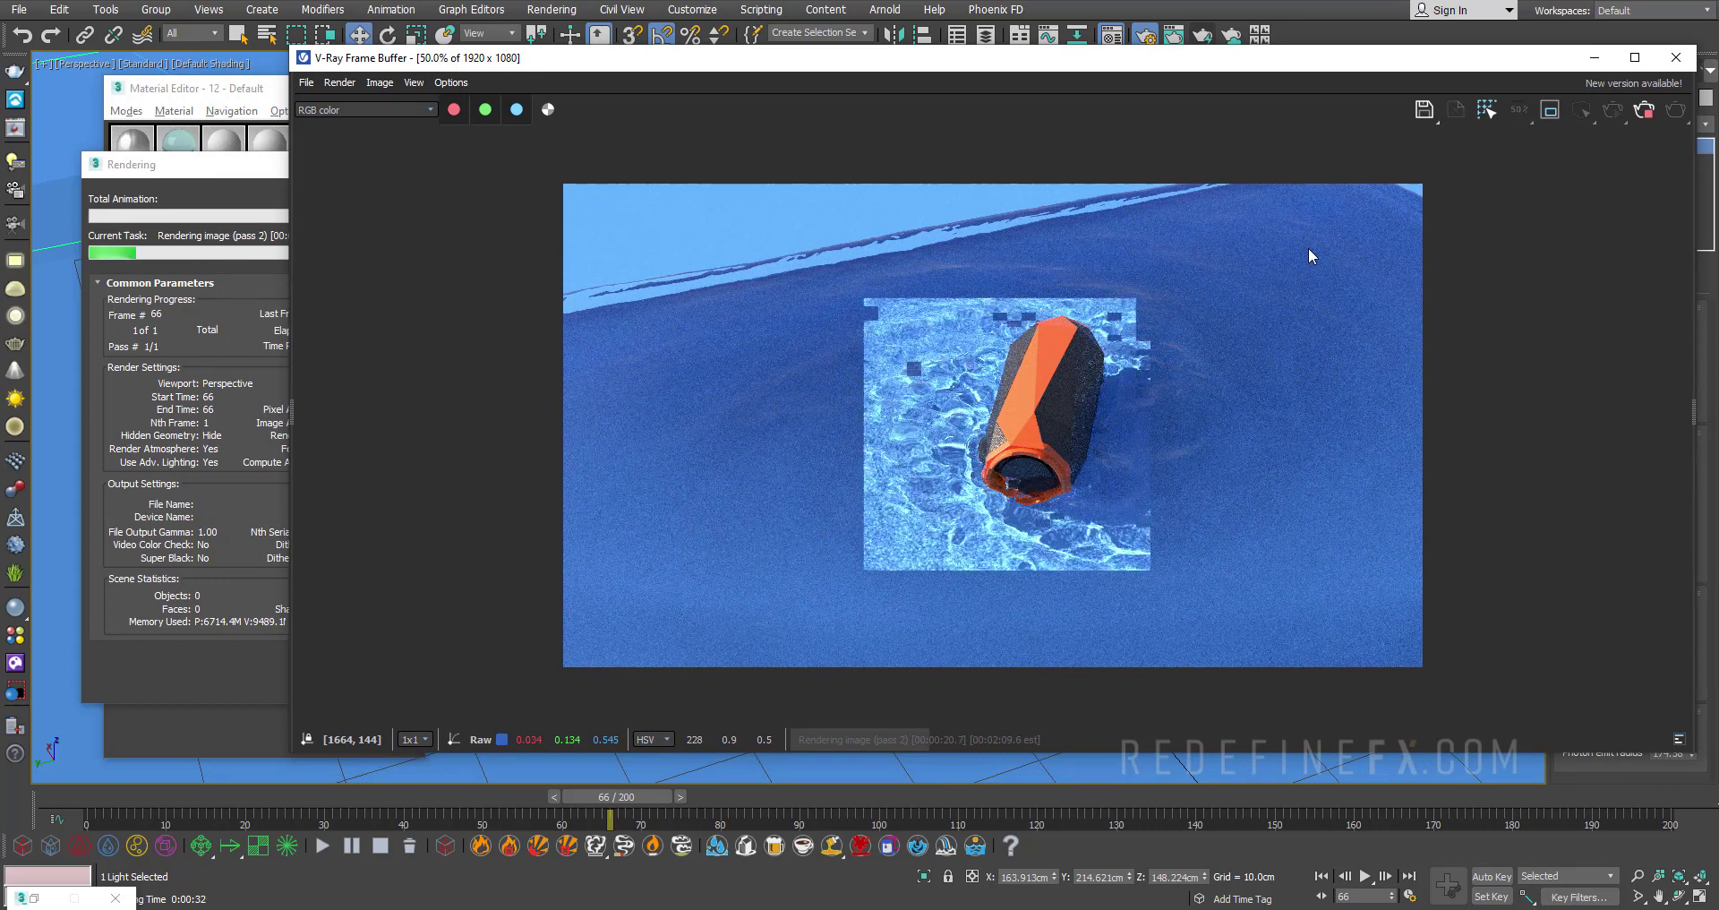
left_click(253, 249)
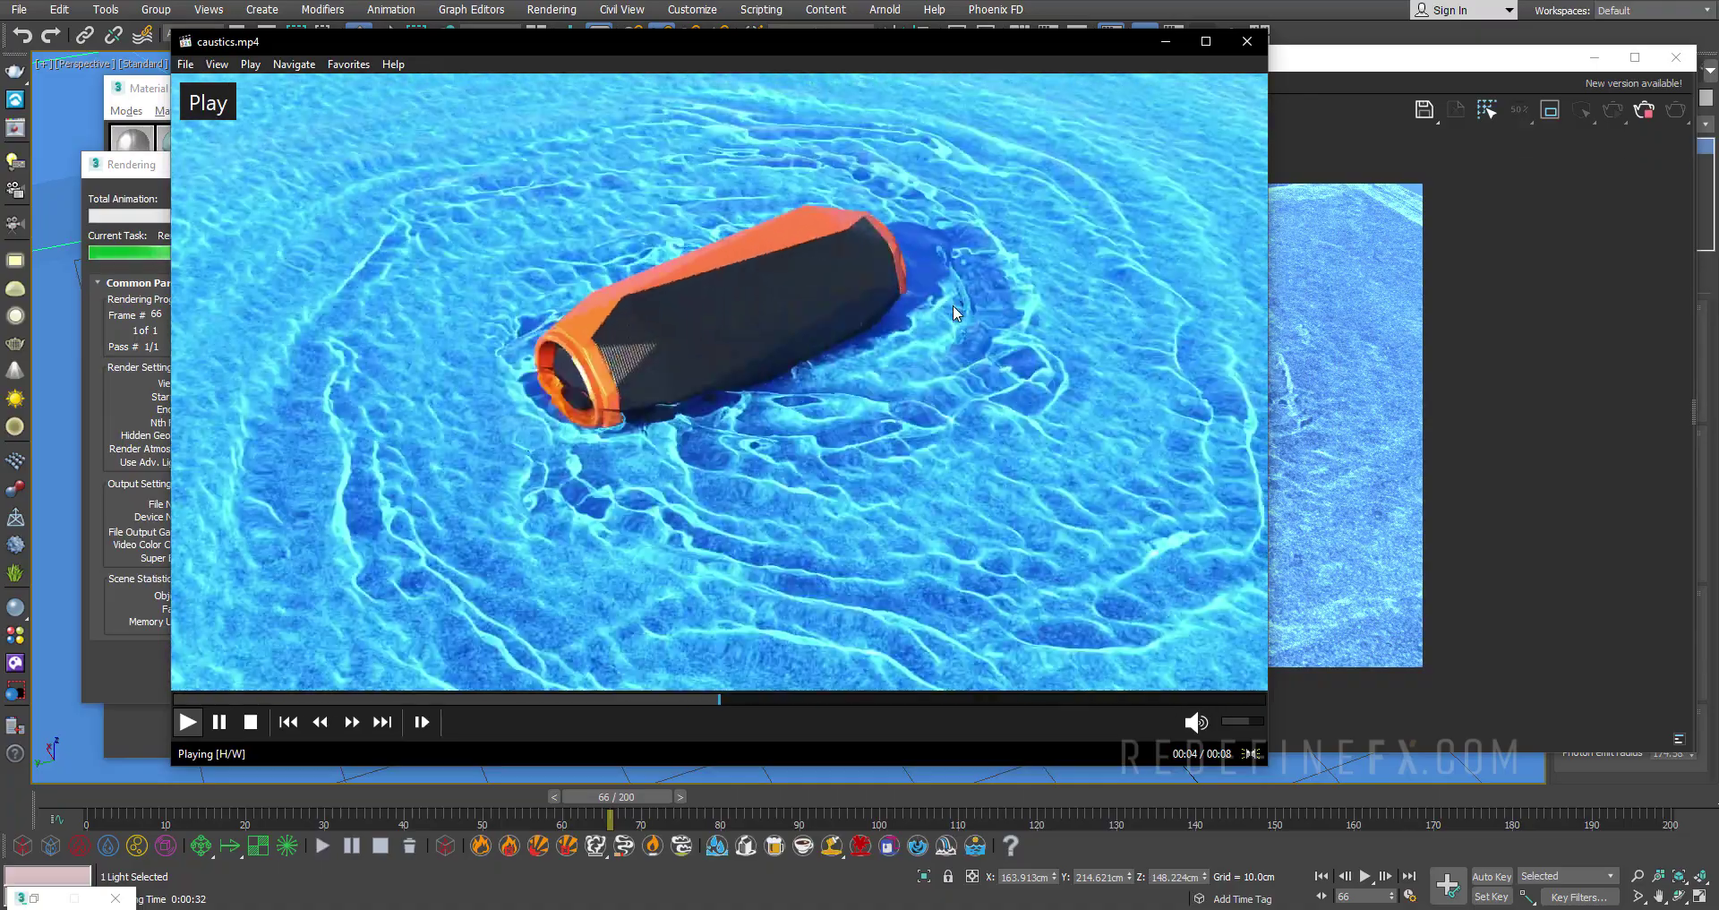
Compare the render in progress with the caustics.mp4 playback, minimize the video and cancel the render
left_click(1035, 288)
left_click(1035, 288)
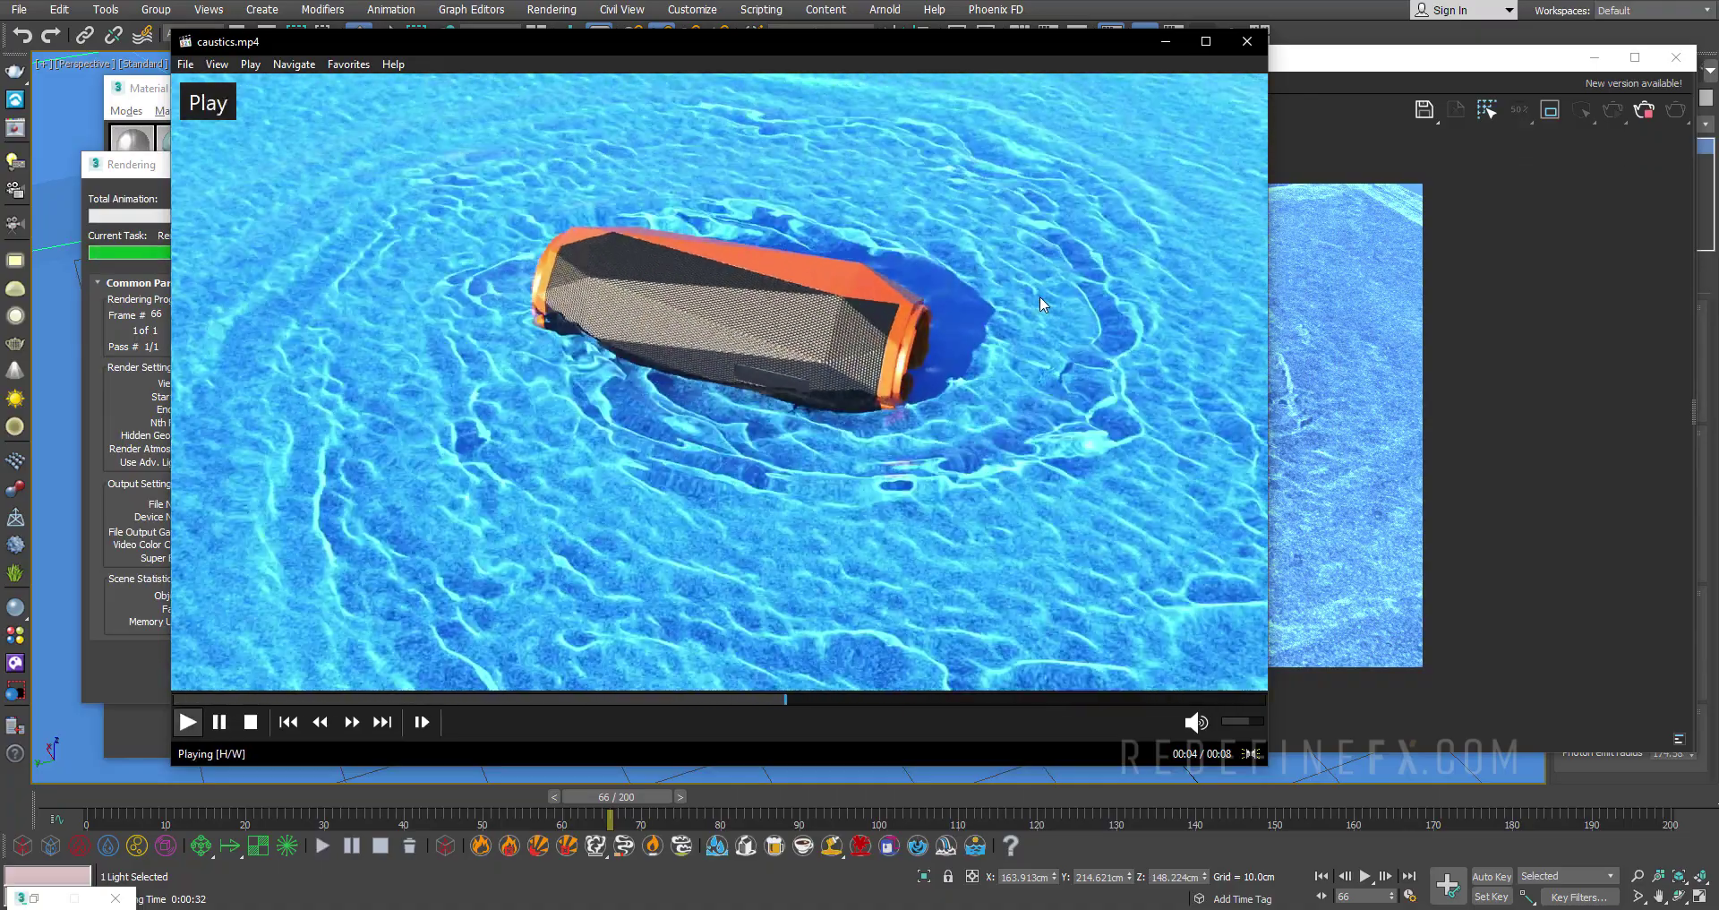
left_click(1037, 291)
left_click(1164, 43)
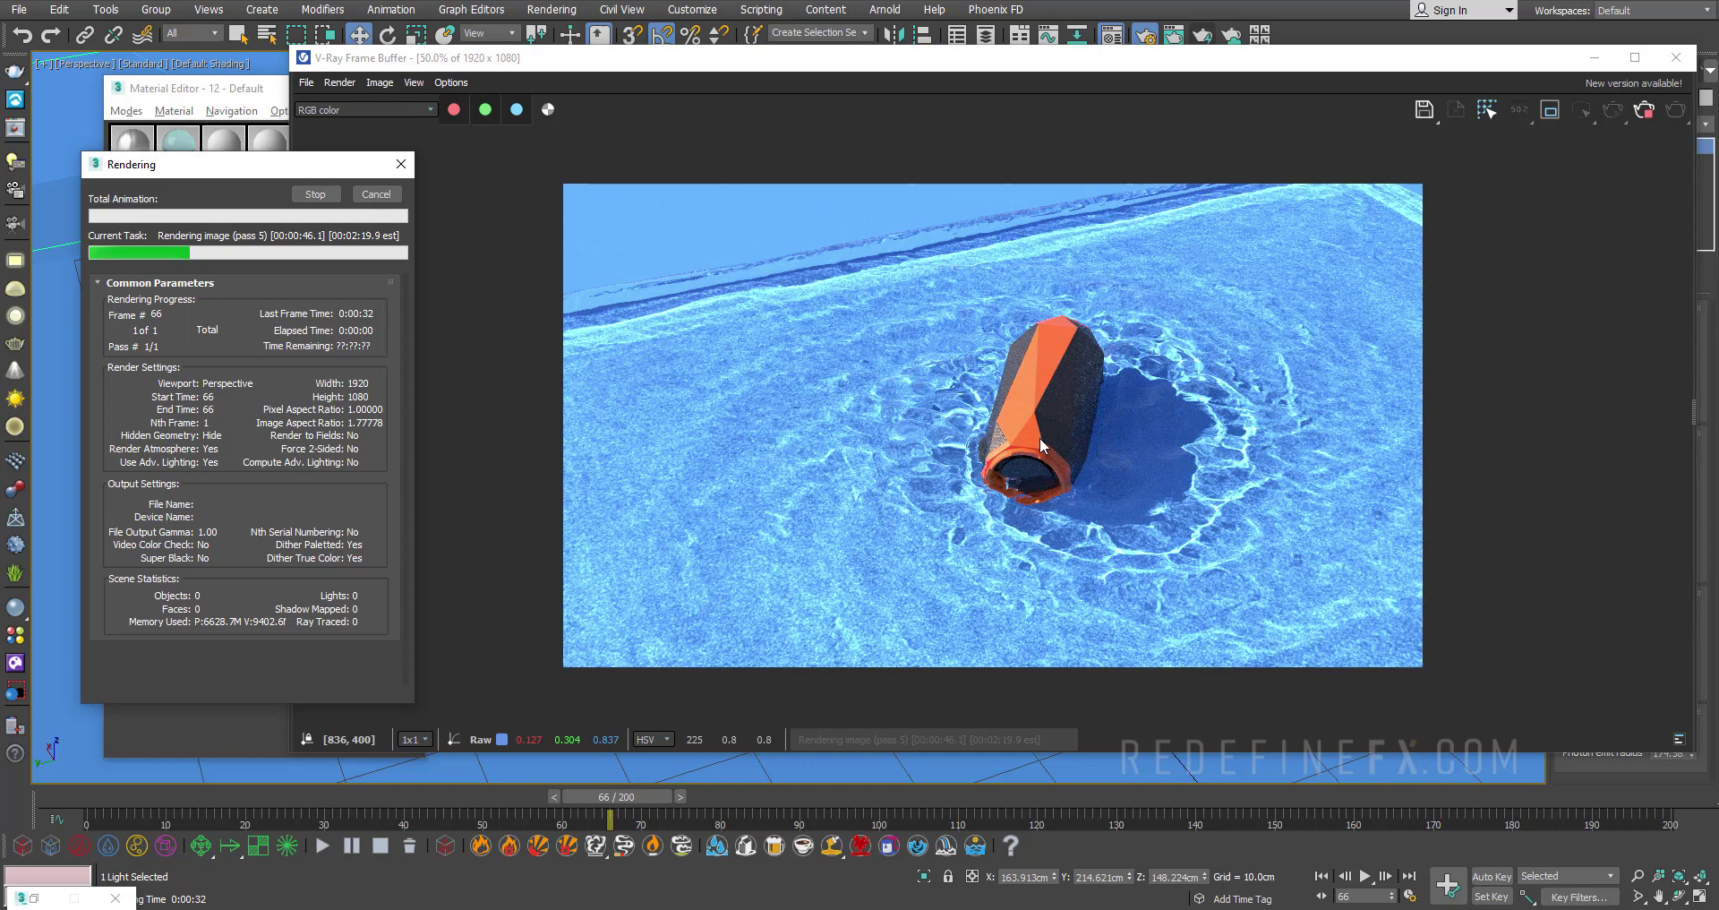
left_click(375, 194)
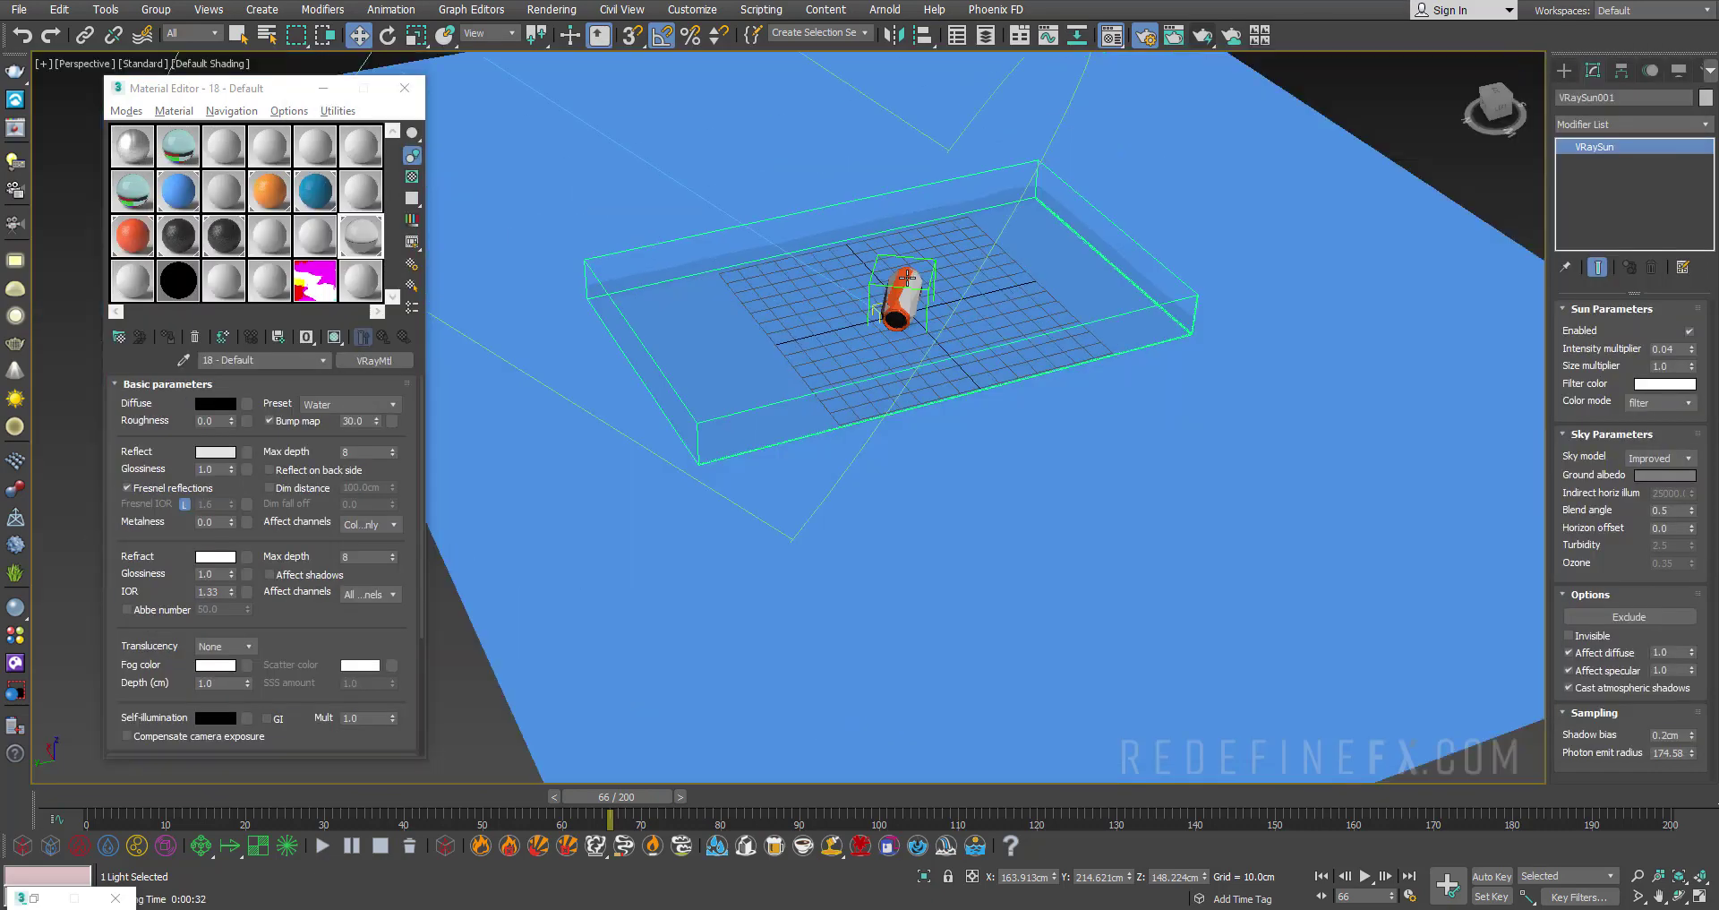
Set the Phoenix FD liquid simulator's cell size to 0.4 cm and show its dynamics settings
middle_click_drag(940, 257, 1025, 229, "alt")
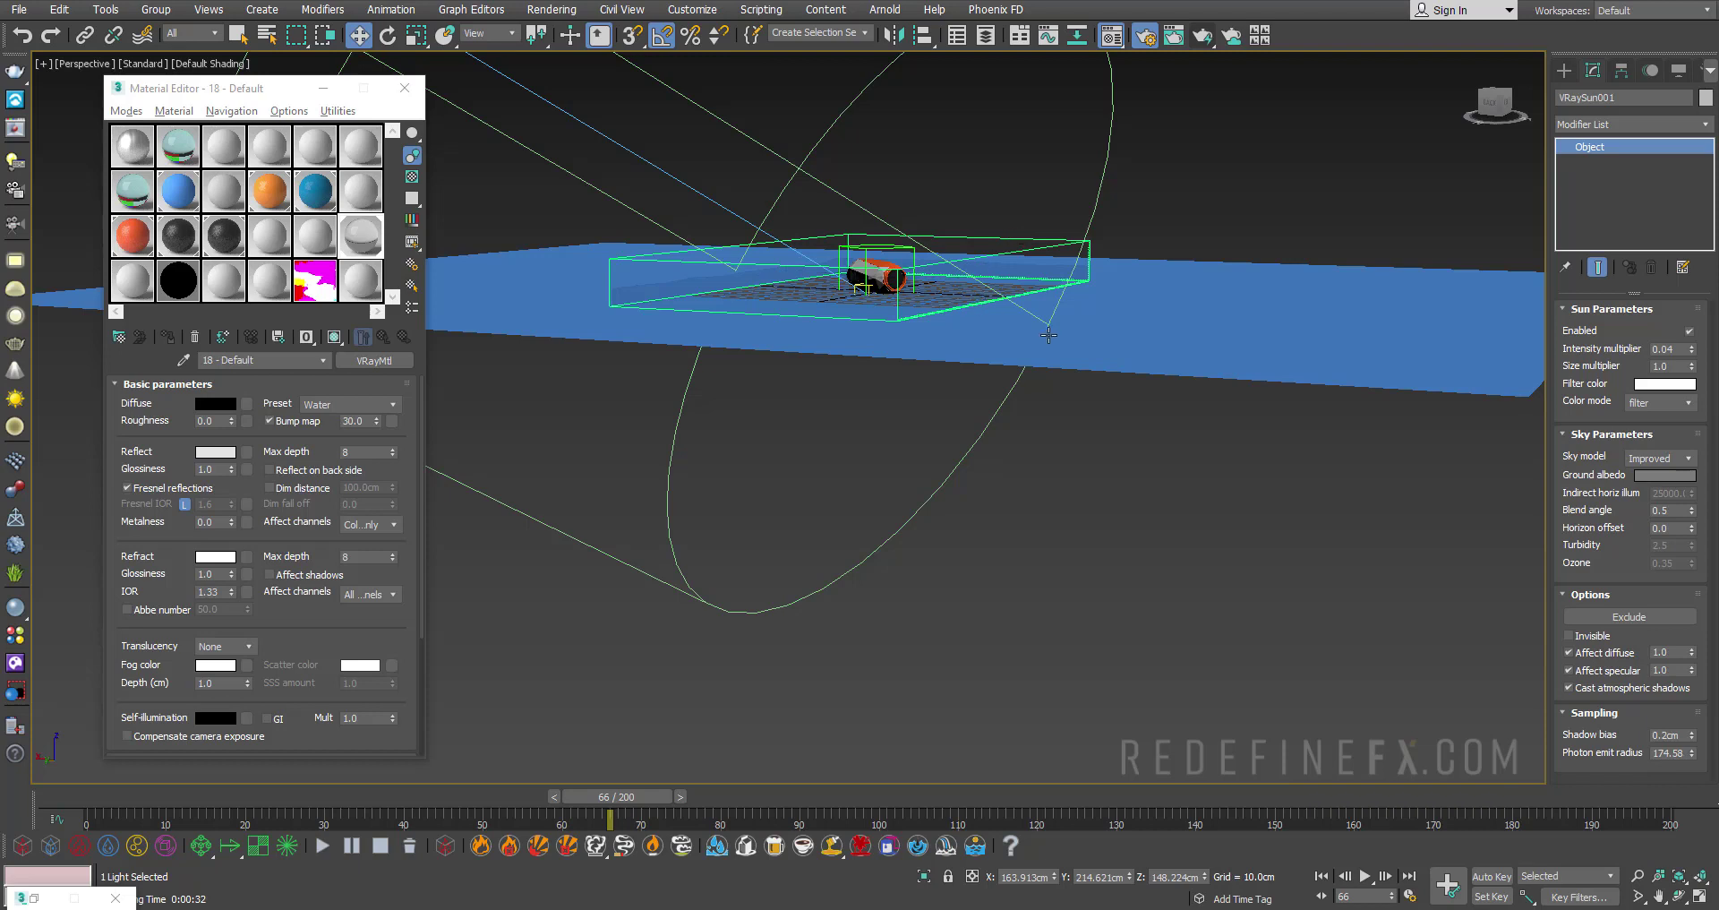
left_click(1048, 333)
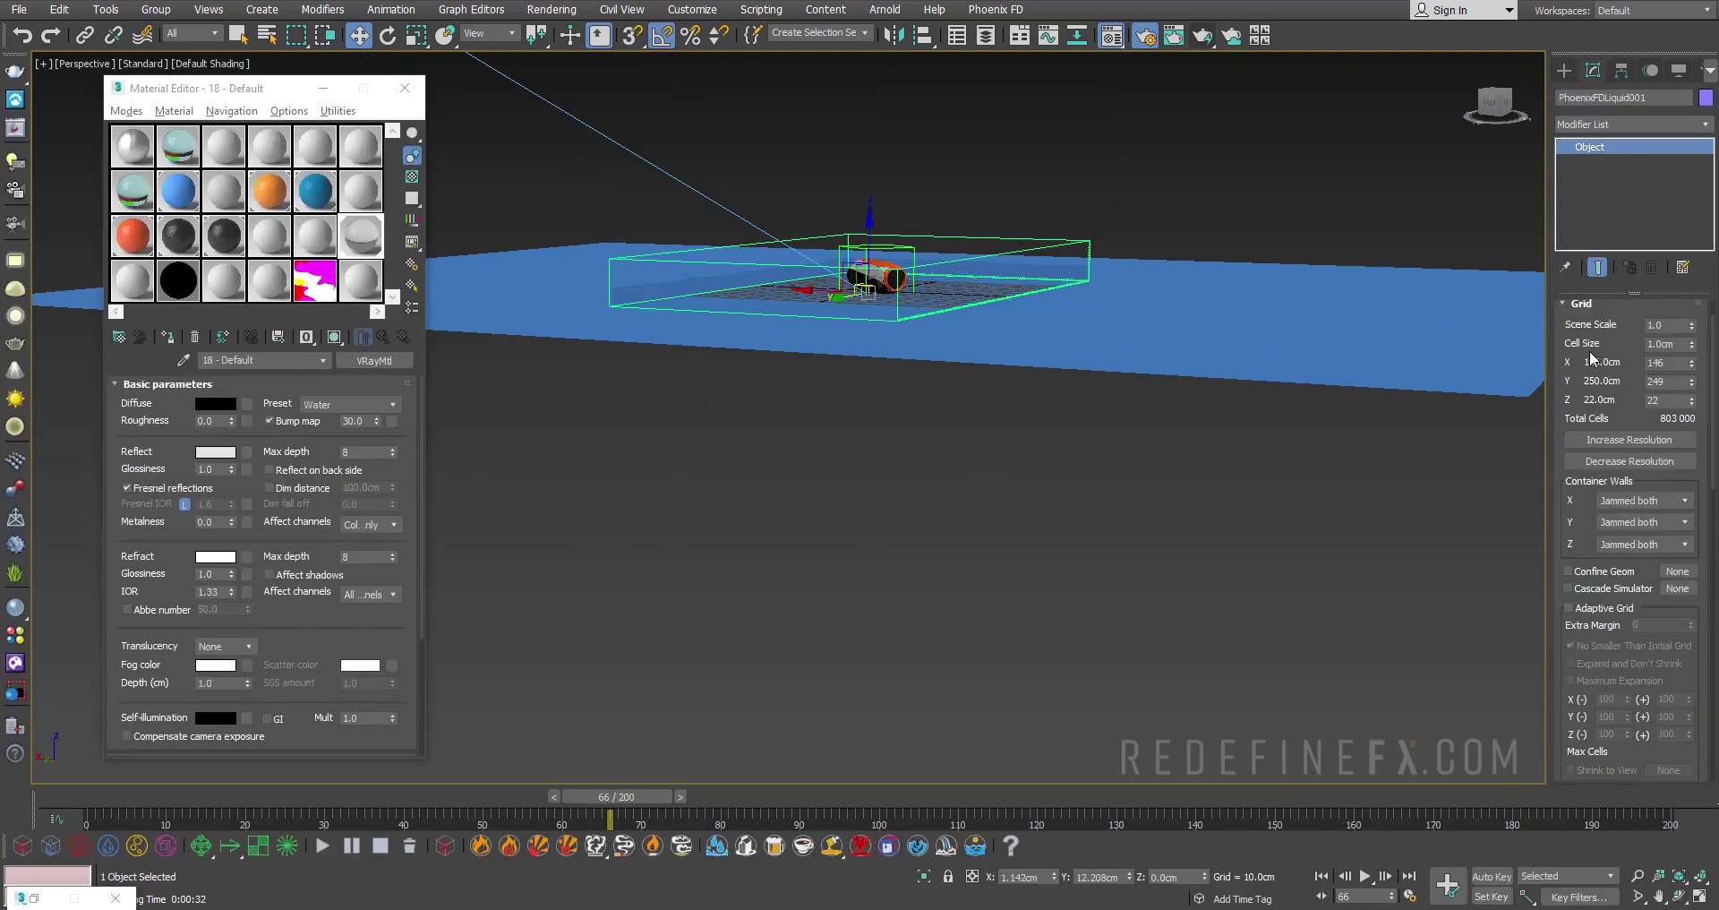
left_click_drag(1677, 345, 1620, 349)
key("Return")
scroll(797, 286, "up", 2)
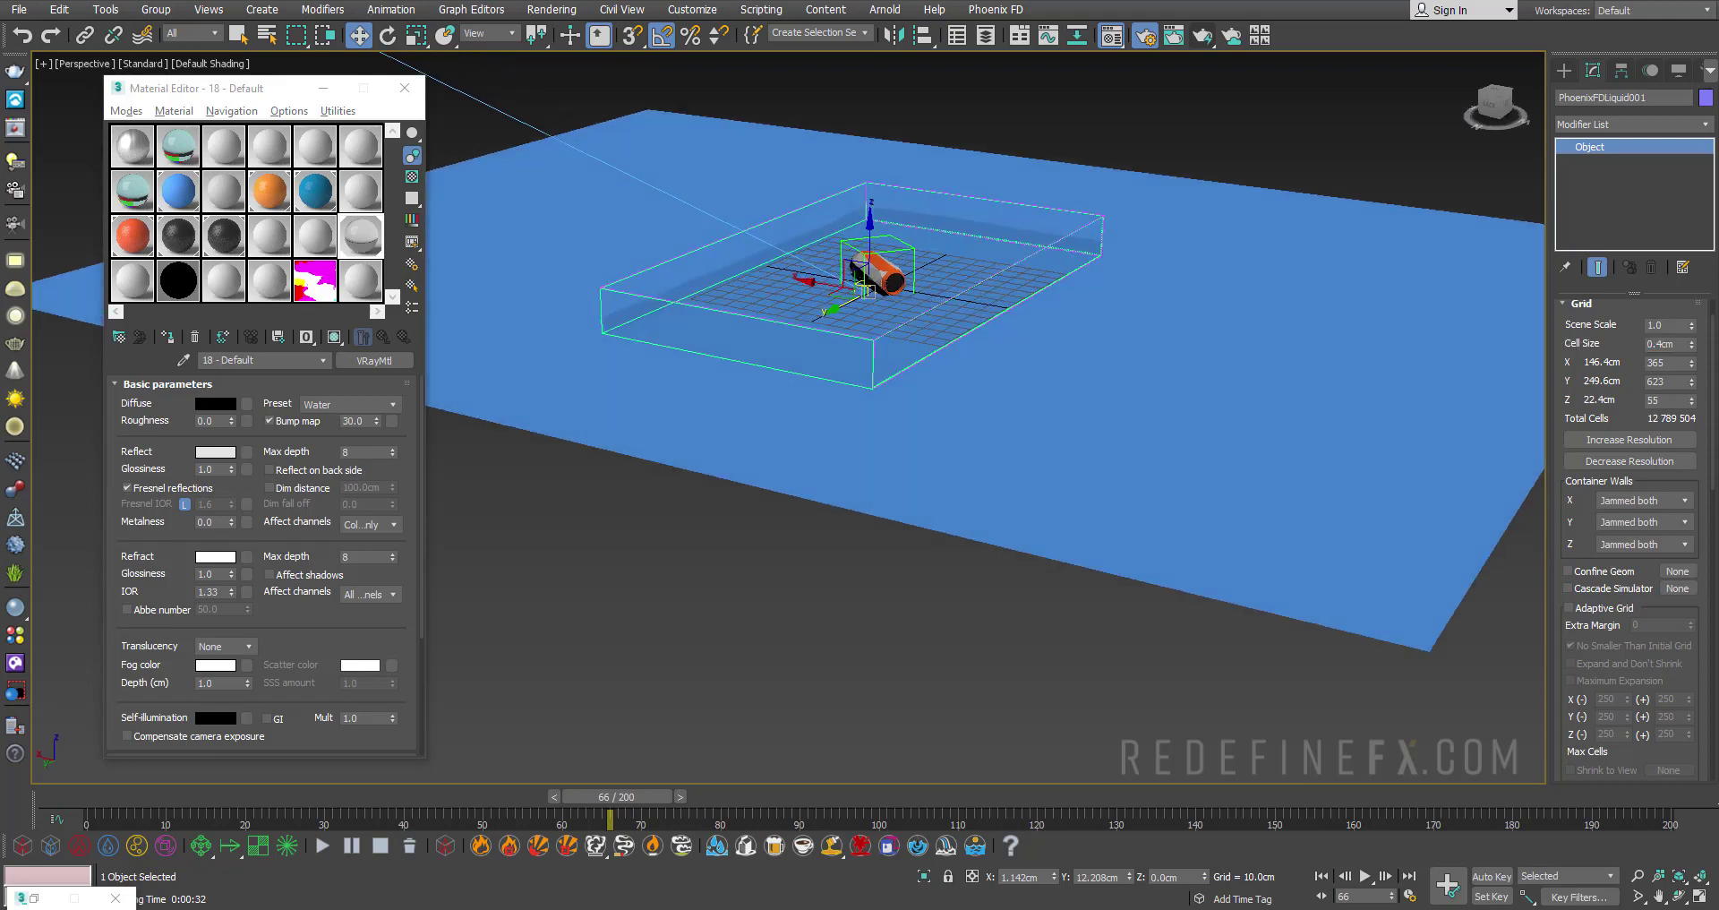
scroll(1629, 568, "down", 4)
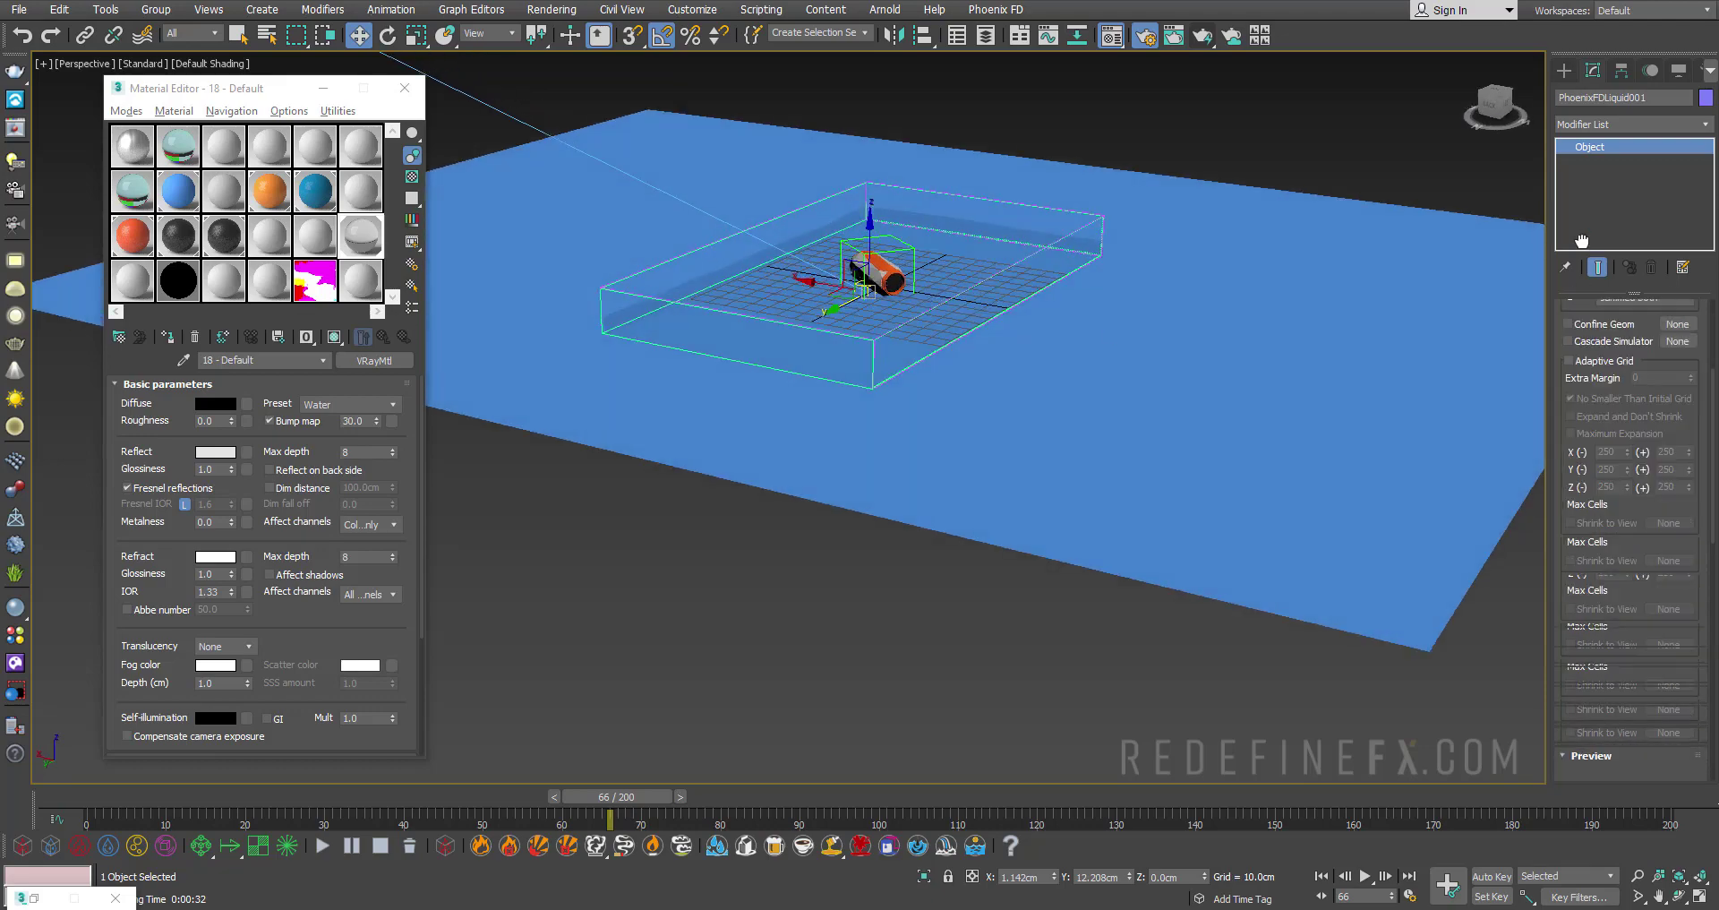
left_click(1592, 481)
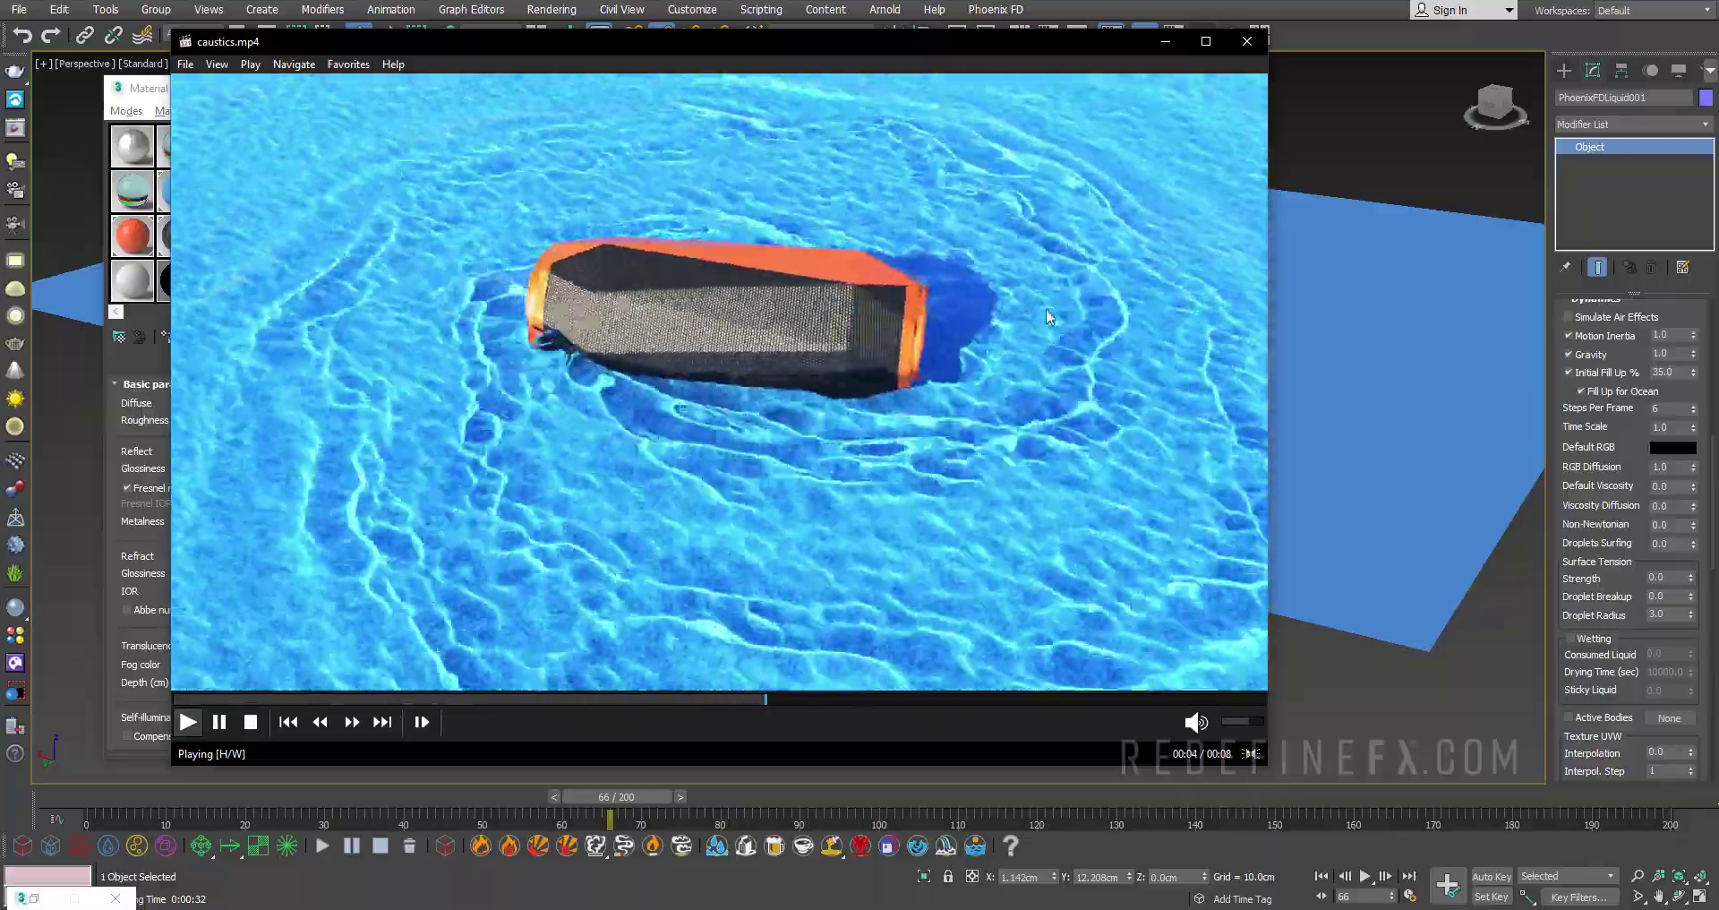
Replay caustics.mp4 and pause it to examine the ripples around the rotating speaker
left_click_drag(692, 299, 733, 302)
left_click(733, 303)
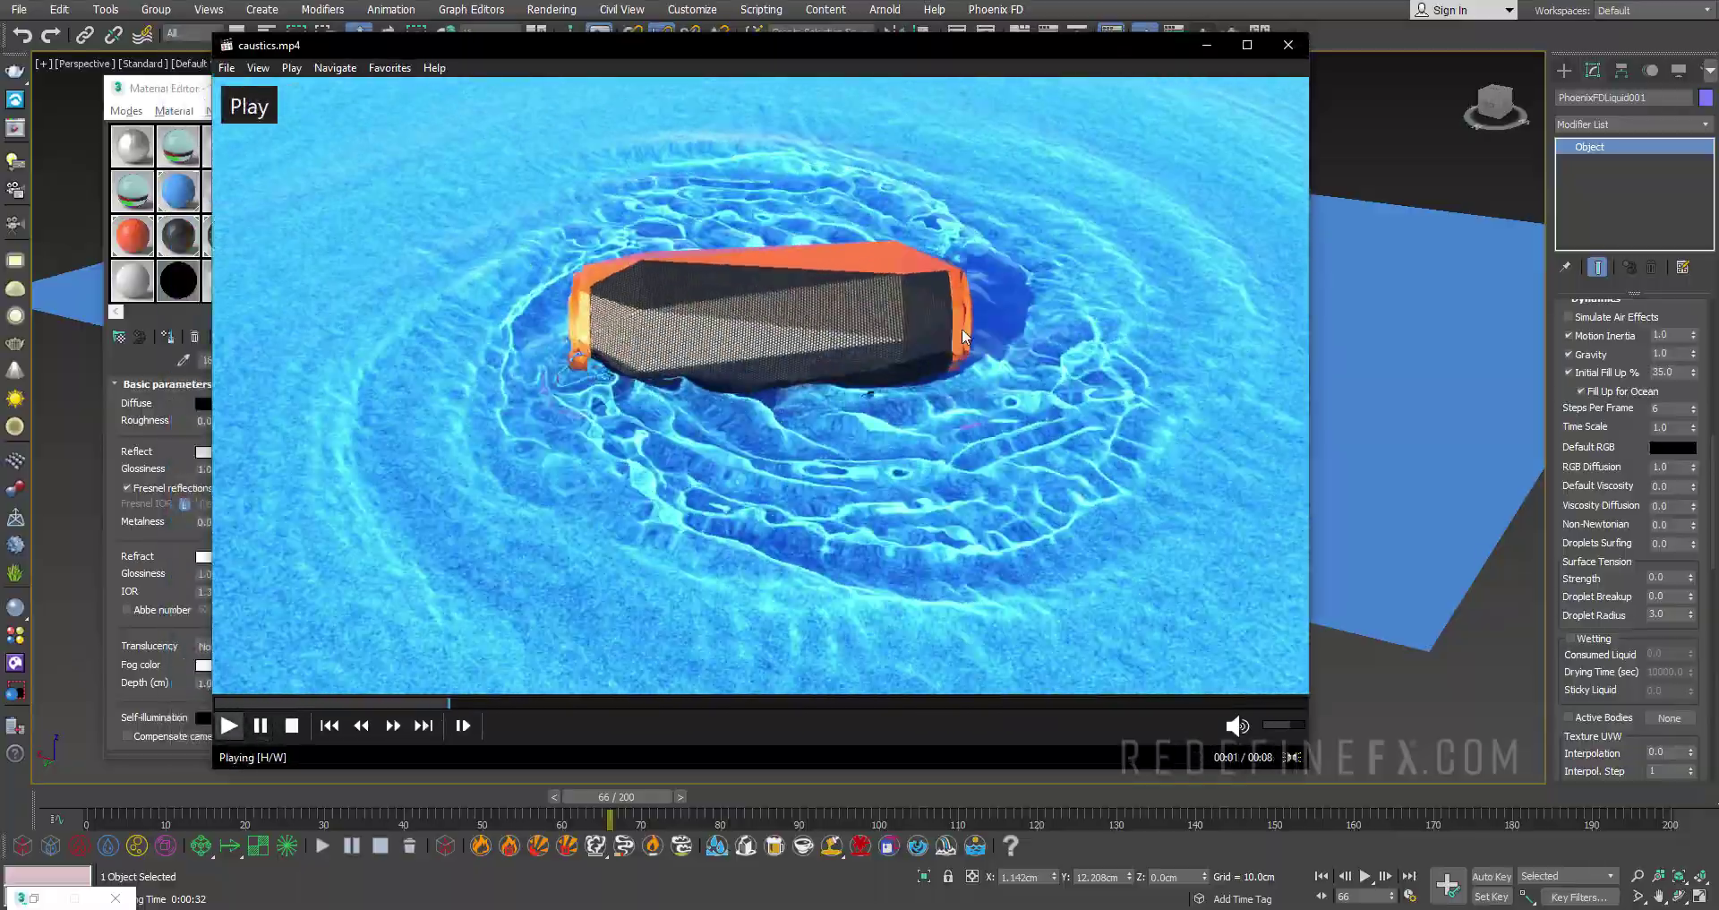
left_click(862, 328)
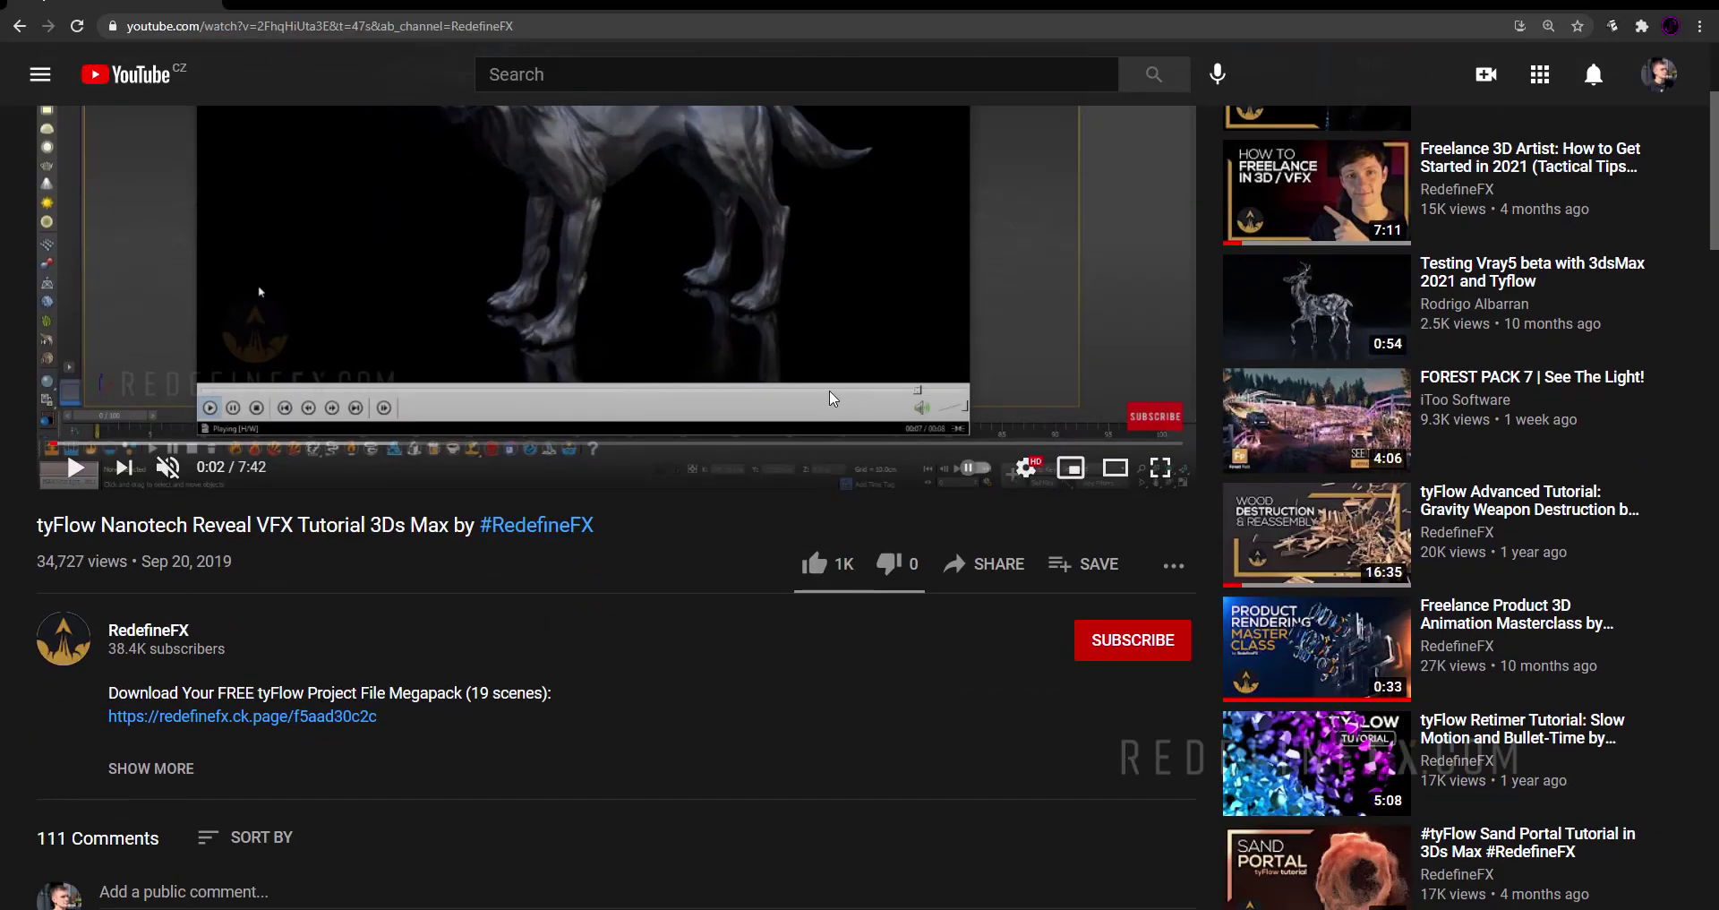
Switch to YouTube, like the tyFlow Nanotech Reveal tutorial and subscribe to the RedefineFX channel with all notifications enabled
scroll(816, 528, "down", 2)
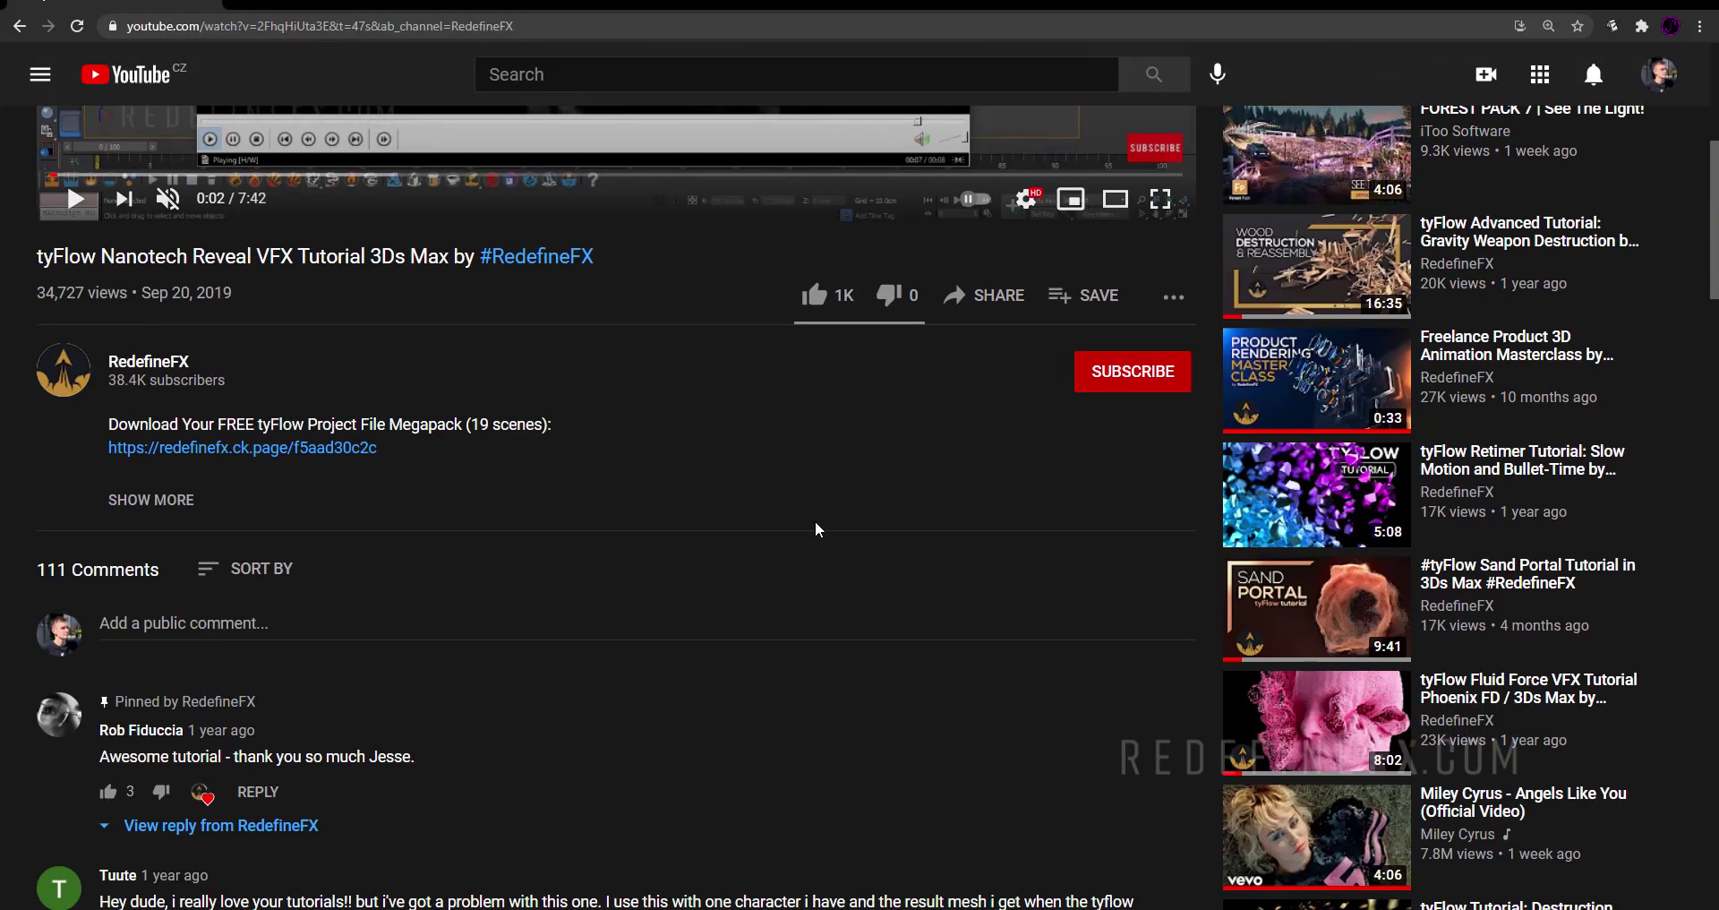
scroll(644, 460, "up", 2)
left_click(815, 473)
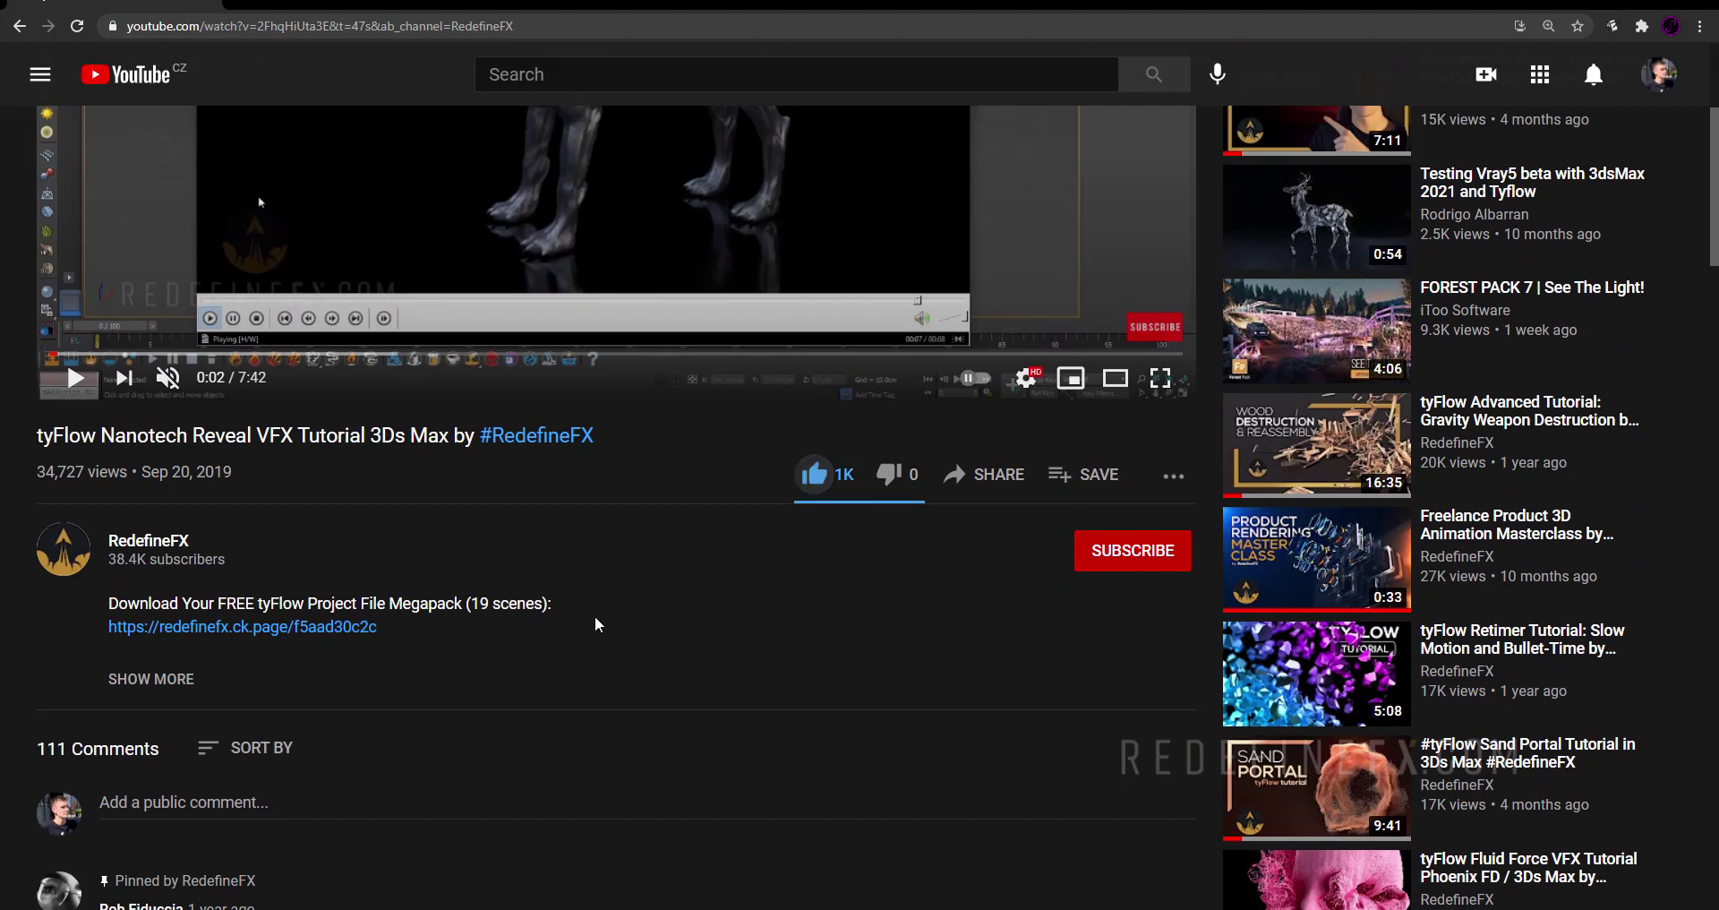
left_click(1142, 555)
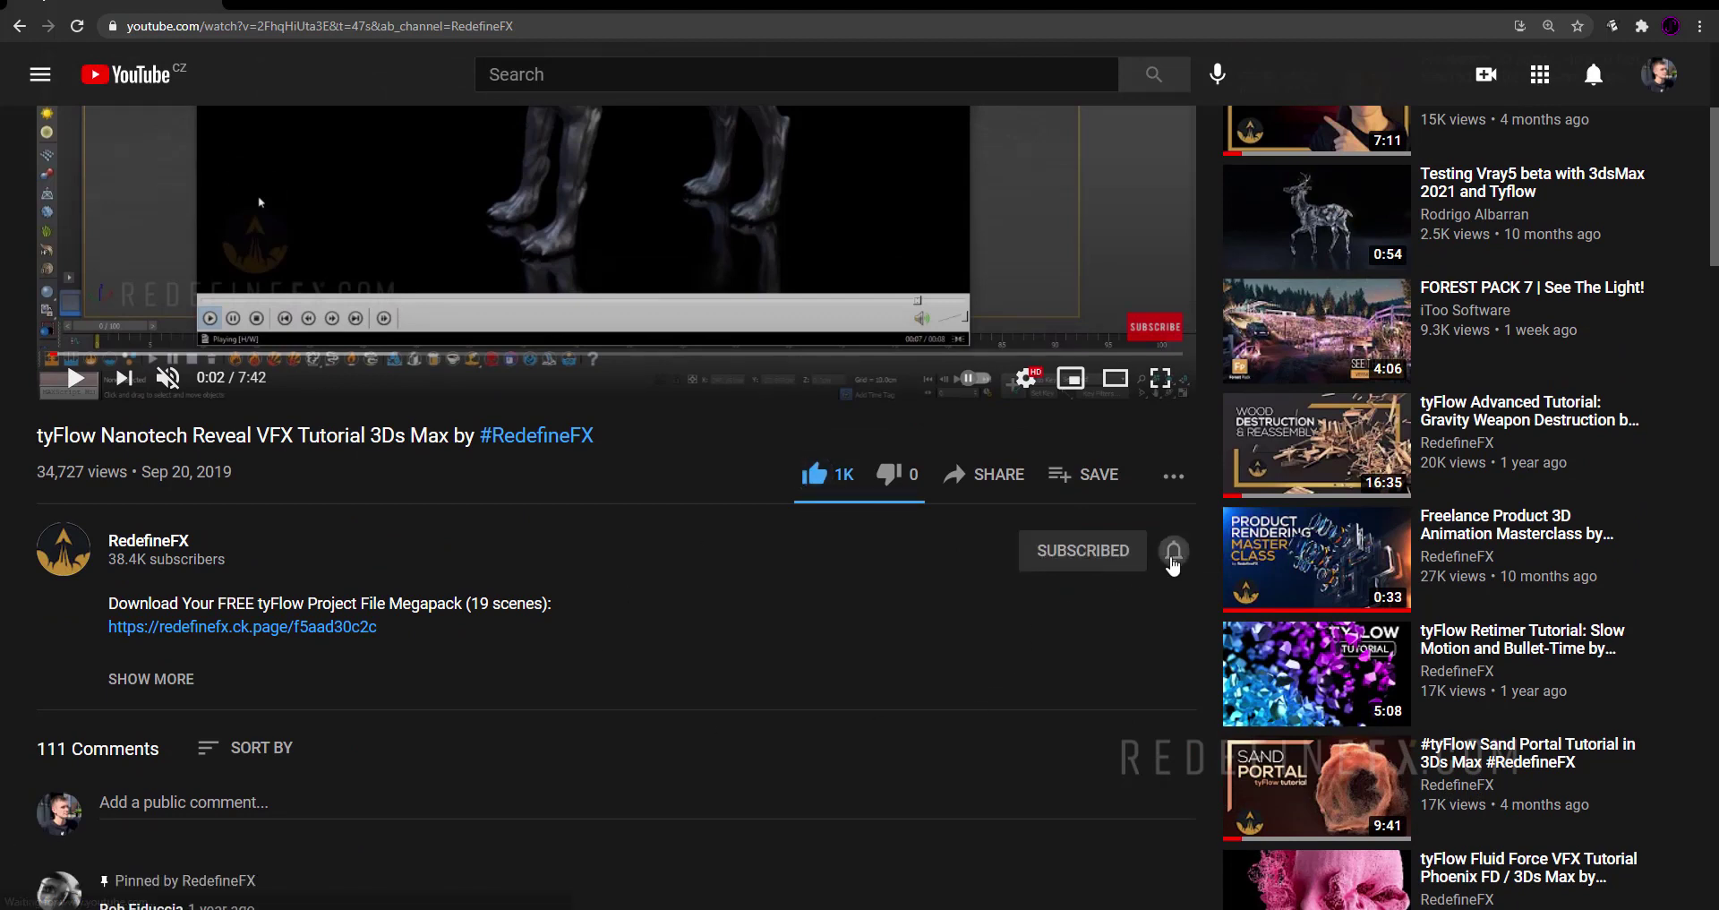
left_click(1172, 549)
left_click(1222, 603)
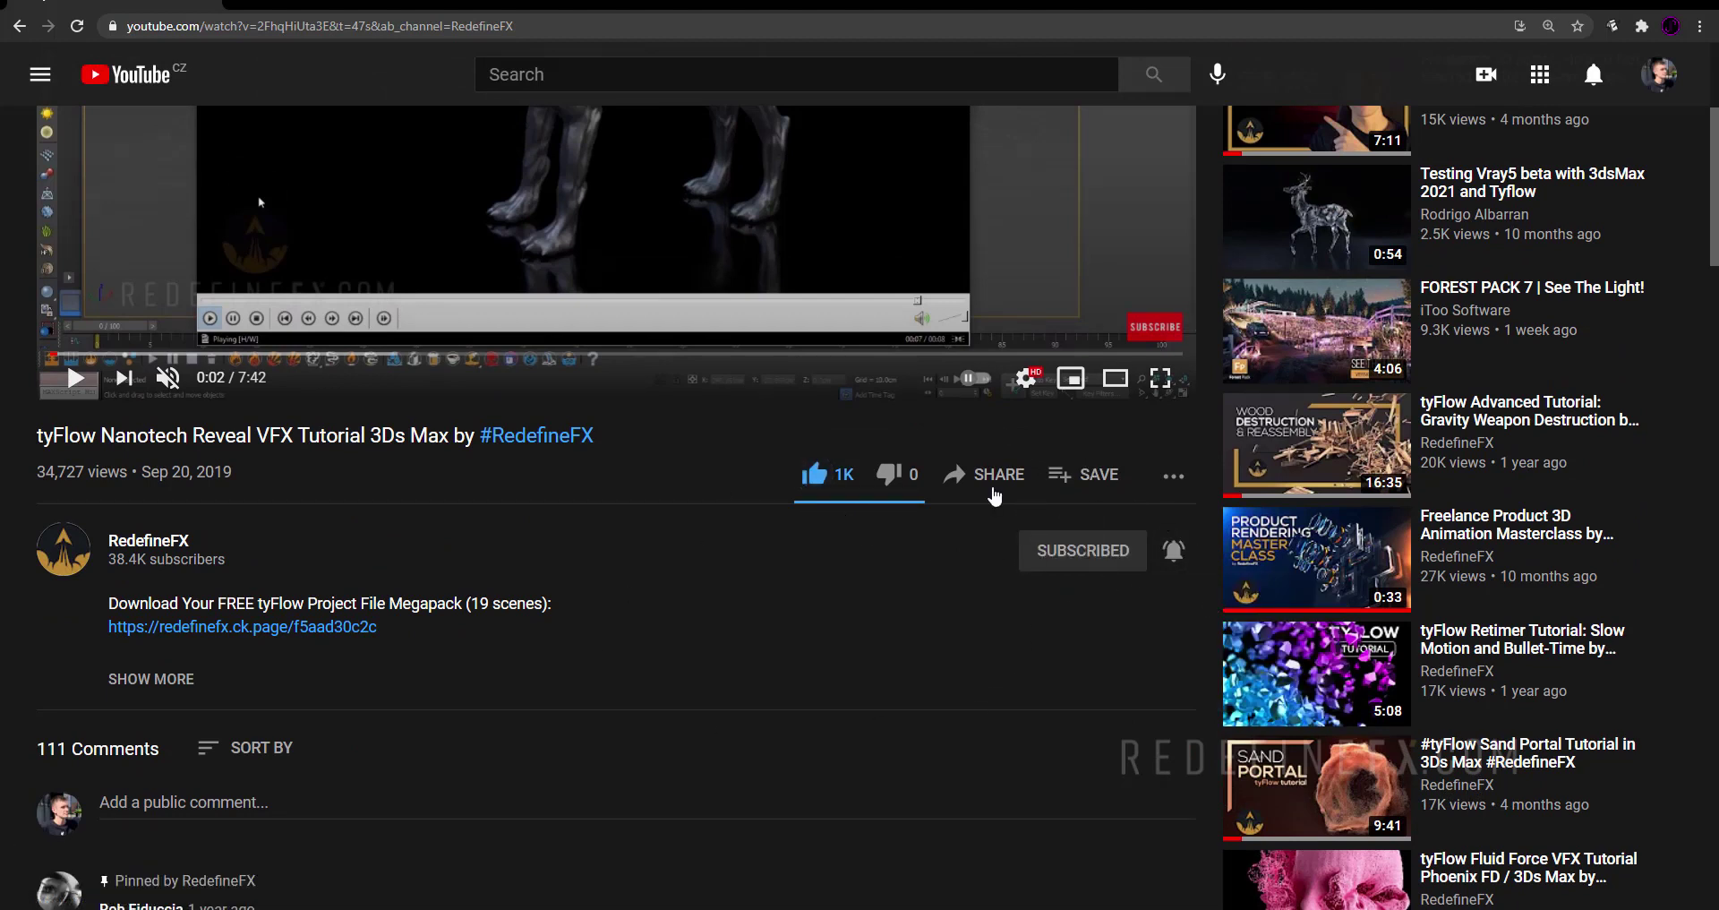